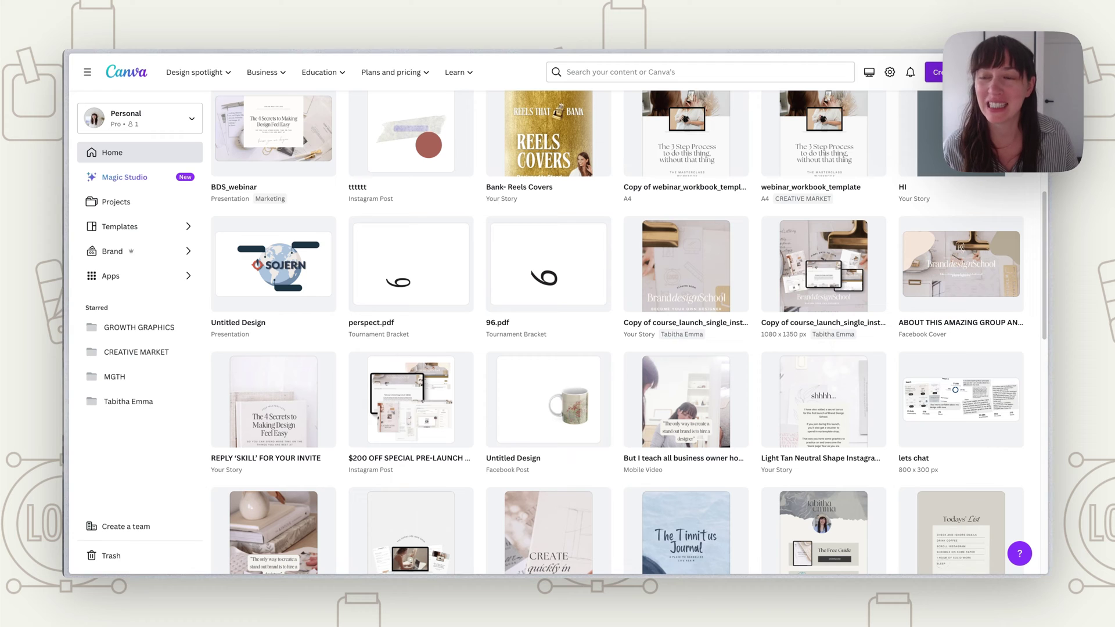
- Create a blank Instagram story design and bring up the Apps library
{"action": "left_click", "coordinate": [936, 72]}
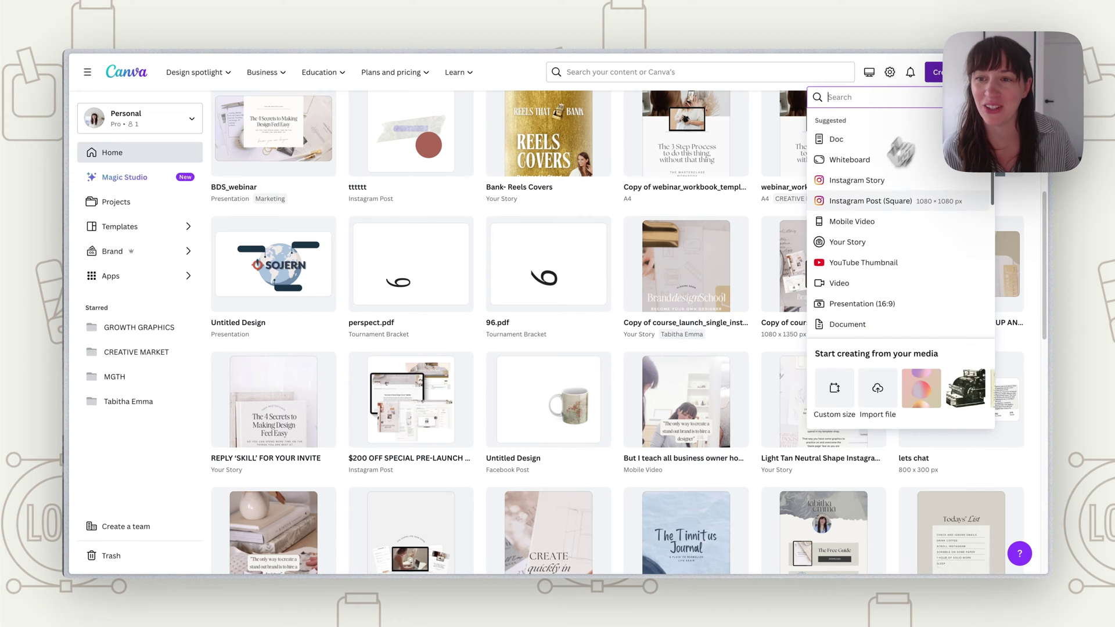
{"action": "left_click", "coordinate": [865, 200]}
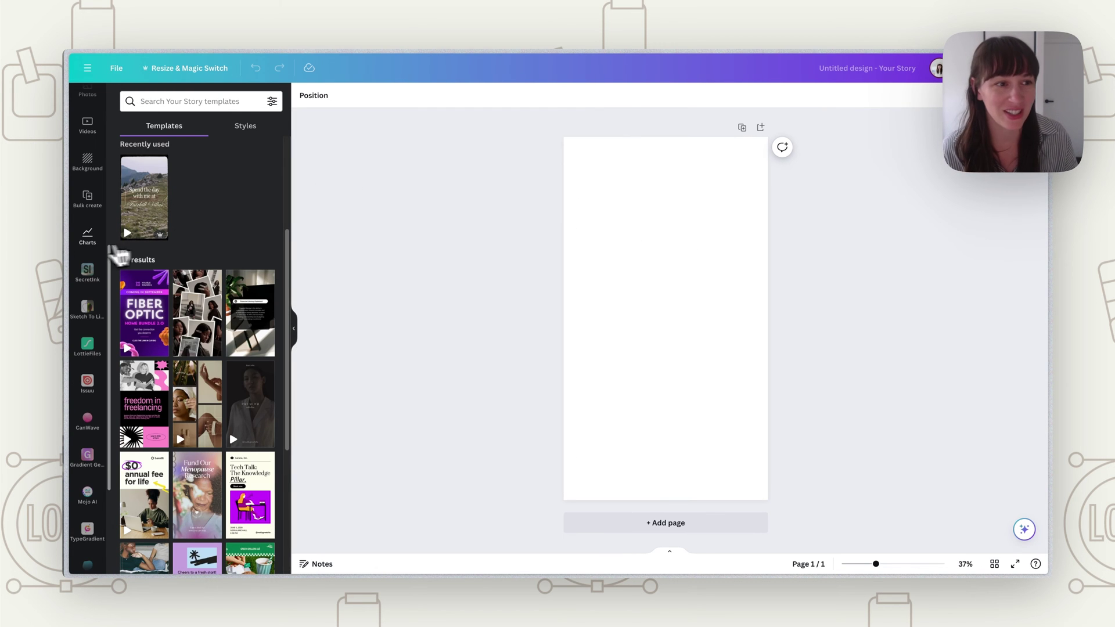
{"action": "scroll", "coordinate": [87, 248], "scroll_direction": "up", "scroll_amount": 5}
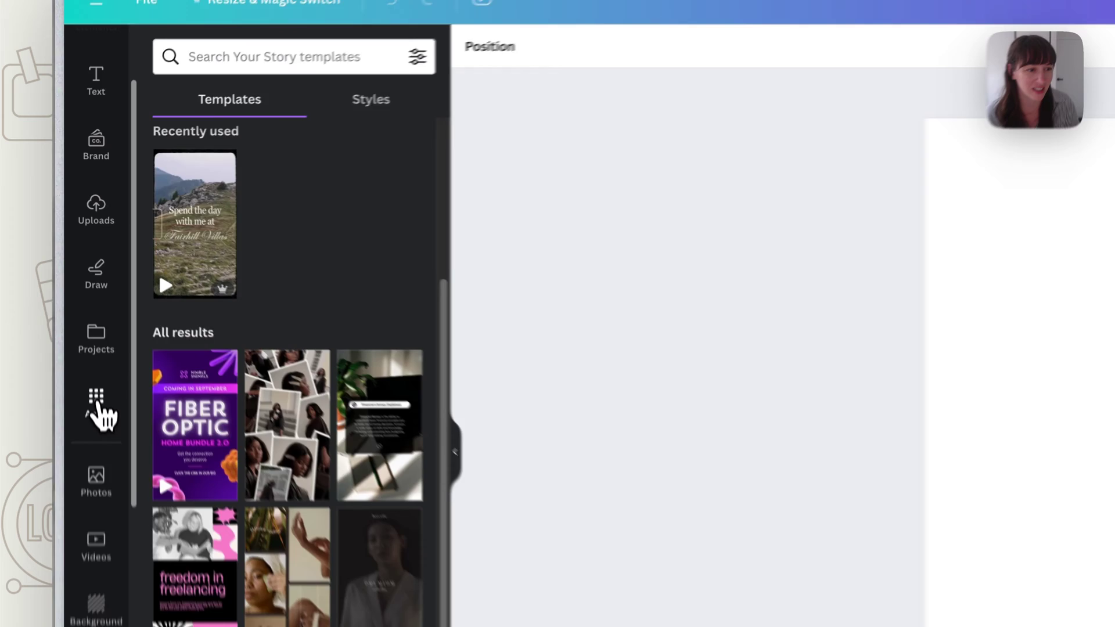
{"action": "left_click", "coordinate": [87, 299]}
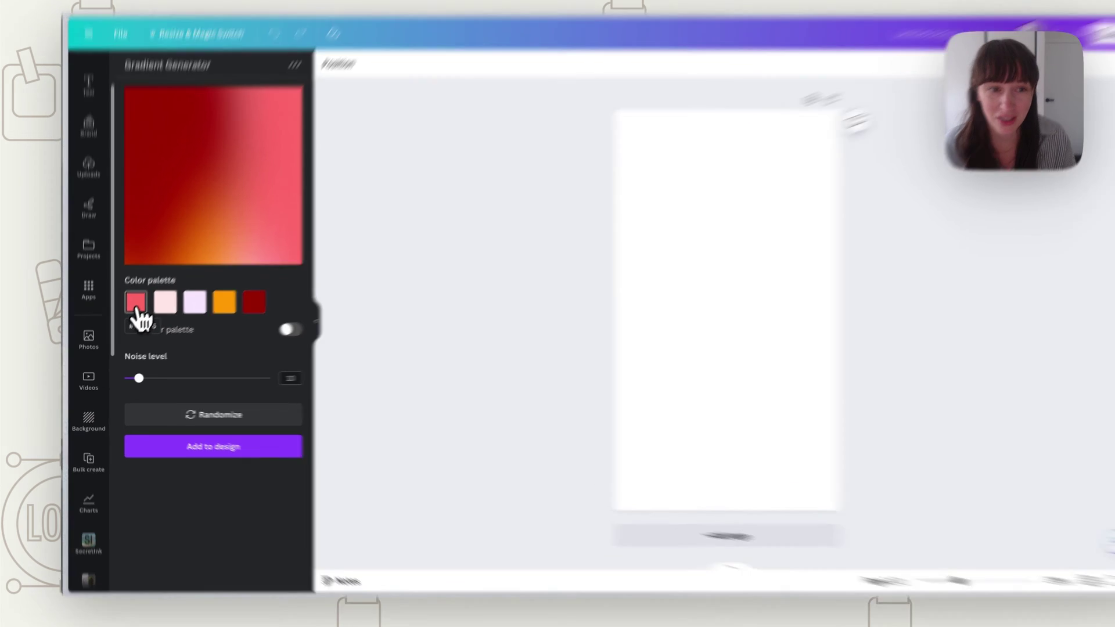
- Recolour the Gradient Generator palette to blues, lavender-grey, off-white #FAF7F1 and navy
{"action": "left_click", "coordinate": [130, 313]}
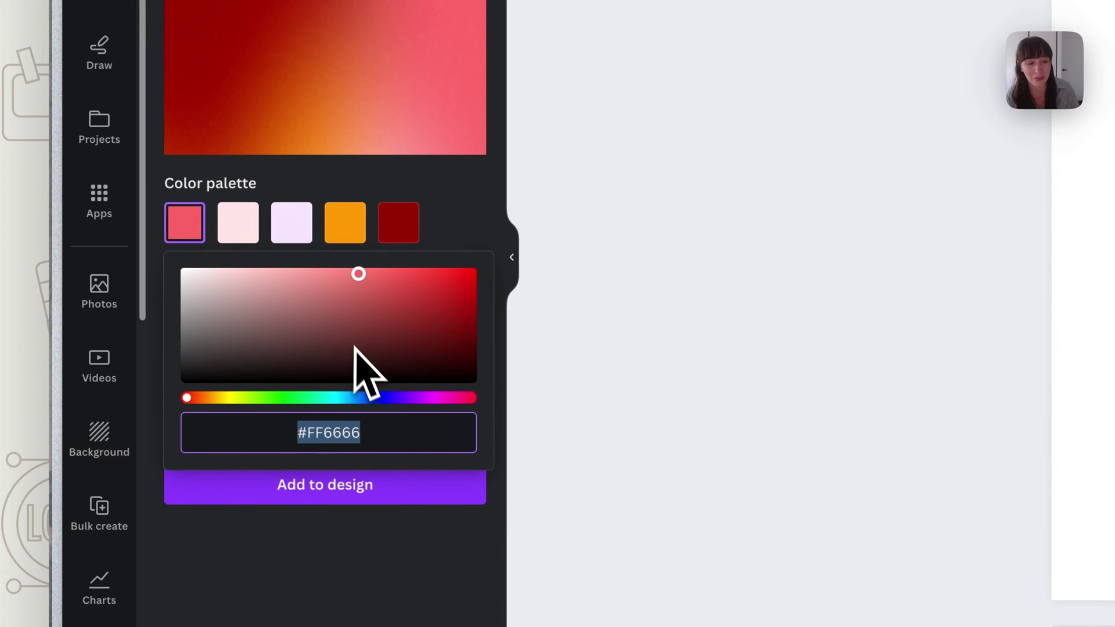
{"action": "left_click", "coordinate": [356, 398]}
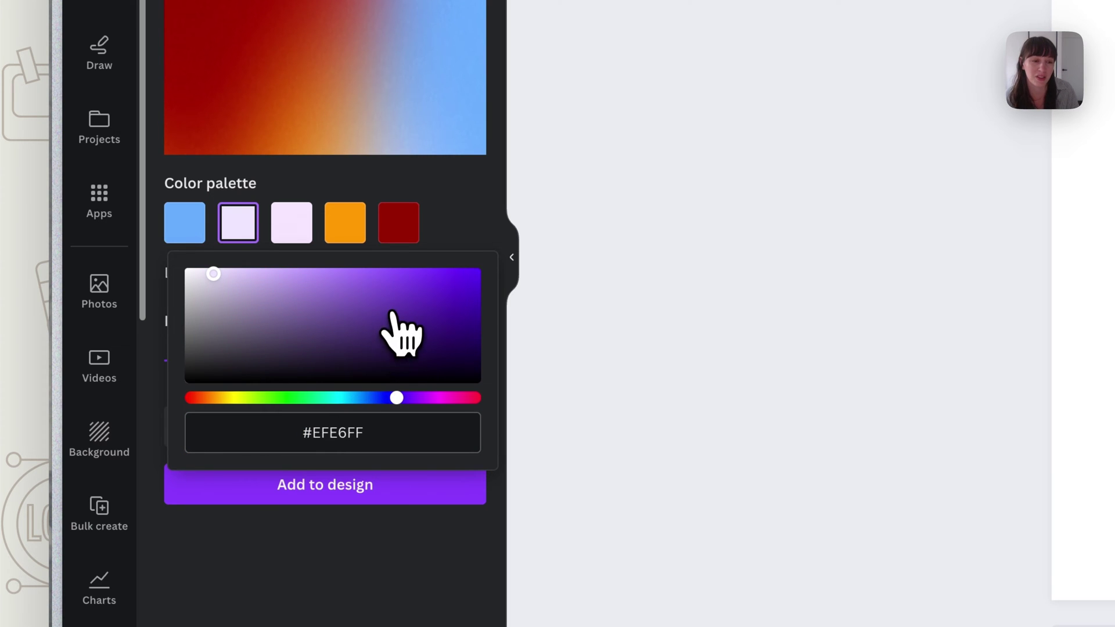
{"action": "left_click", "coordinate": [372, 397]}
{"action": "left_click_drag", "start_coordinate": [213, 274], "coordinate": [213, 294]}
{"action": "left_click", "coordinate": [298, 222]}
{"action": "left_click", "coordinate": [328, 237]}
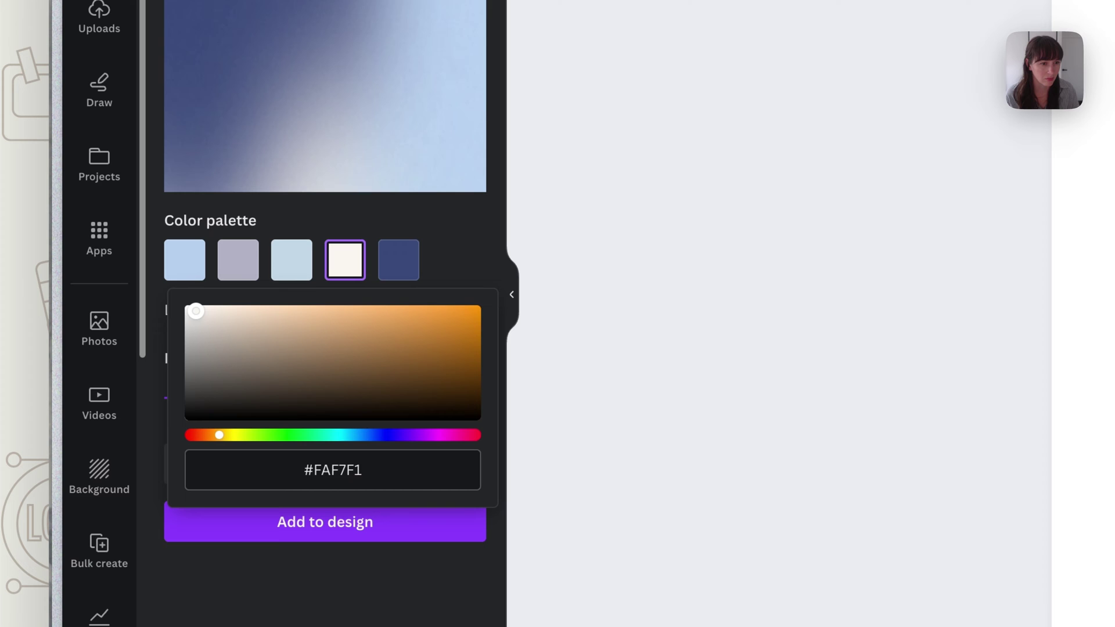
{"action": "left_click", "coordinate": [406, 216]}
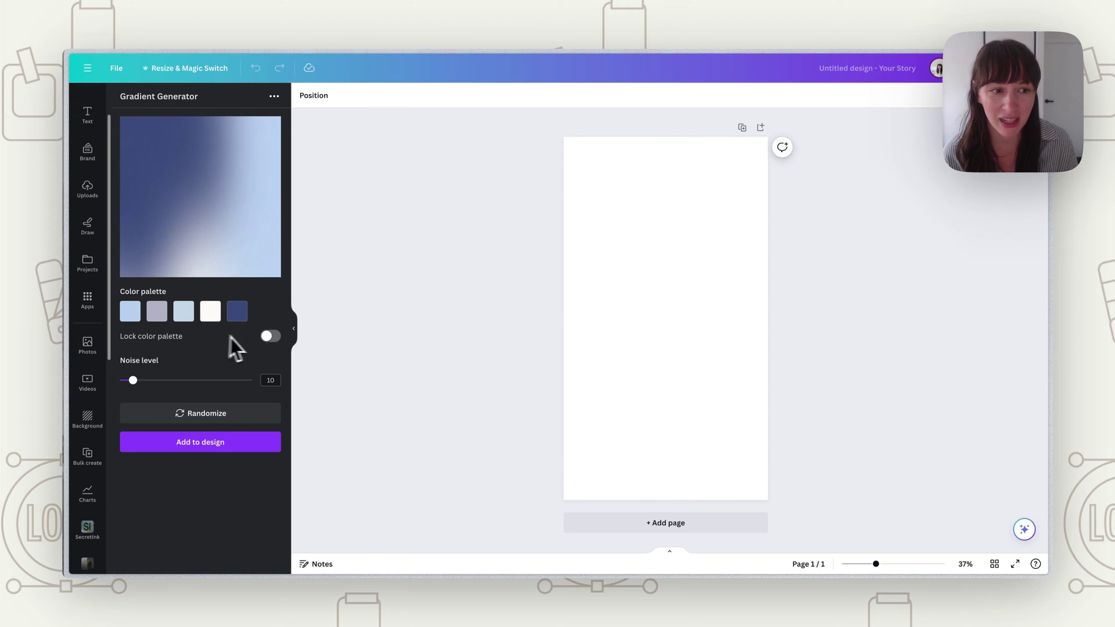
- Lock the colour palette and set the gradient noise level to 33
{"action": "left_click", "coordinate": [270, 336]}
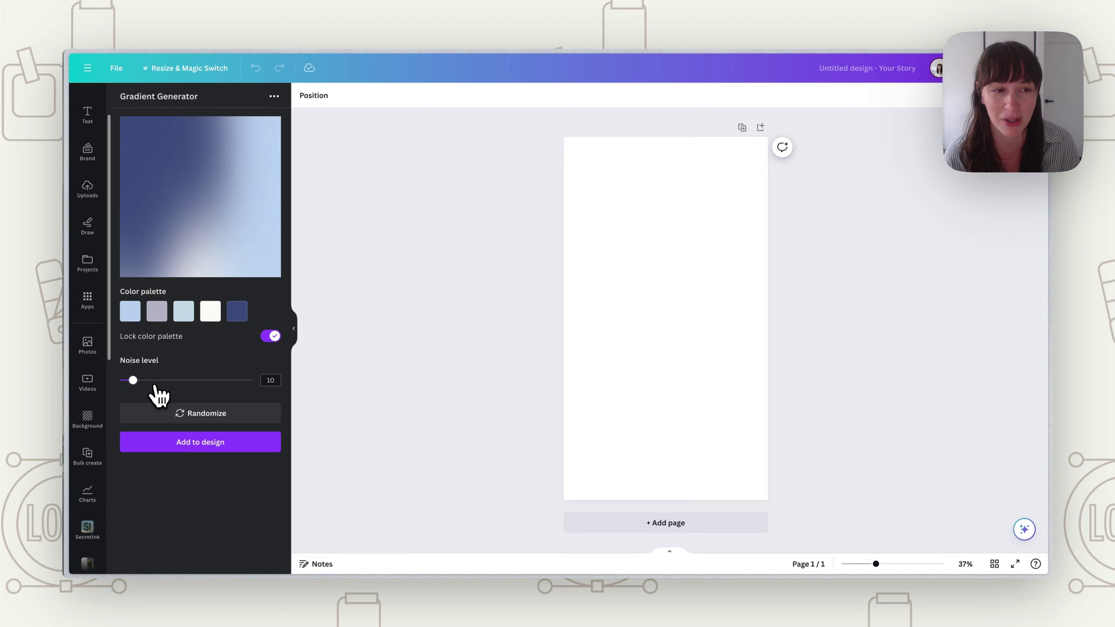
{"action": "left_click_drag", "start_coordinate": [155, 384], "coordinate": [170, 383]}
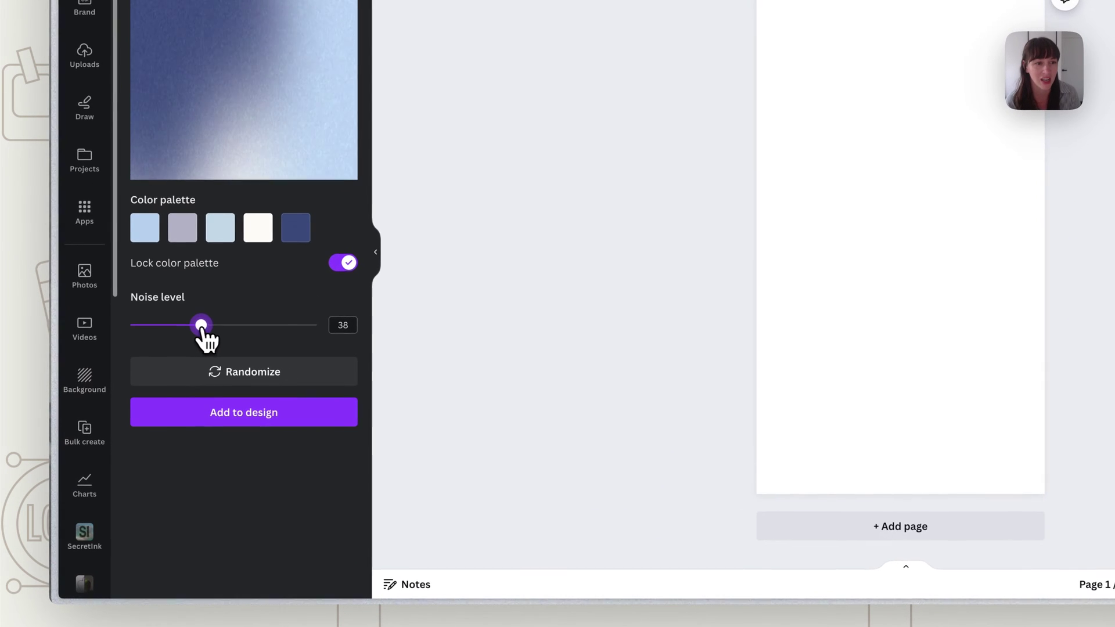
{"action": "left_click_drag", "start_coordinate": [202, 327], "coordinate": [299, 325]}
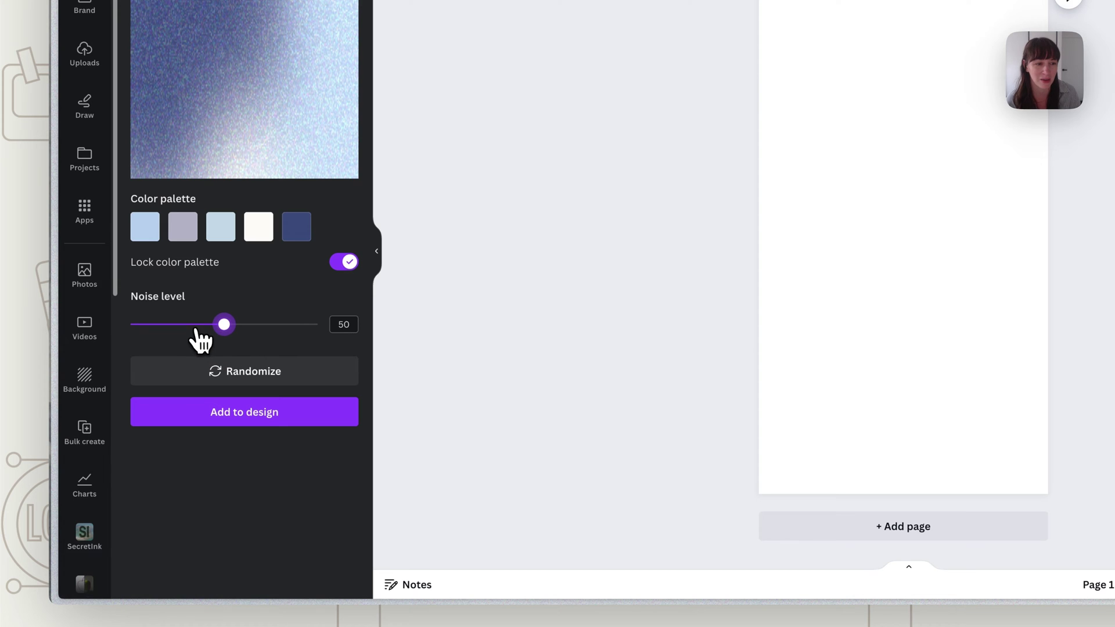
{"action": "left_click", "coordinate": [192, 324]}
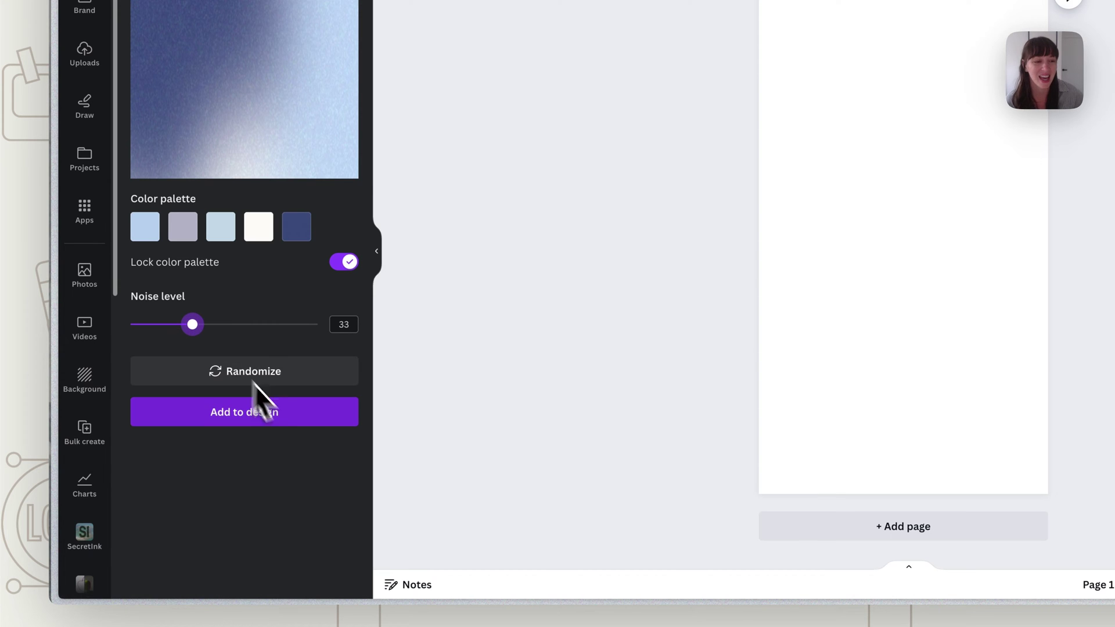
- Randomize the gradient until a soft pale-blue and lavender pattern appears
{"action": "left_click", "coordinate": [290, 379]}
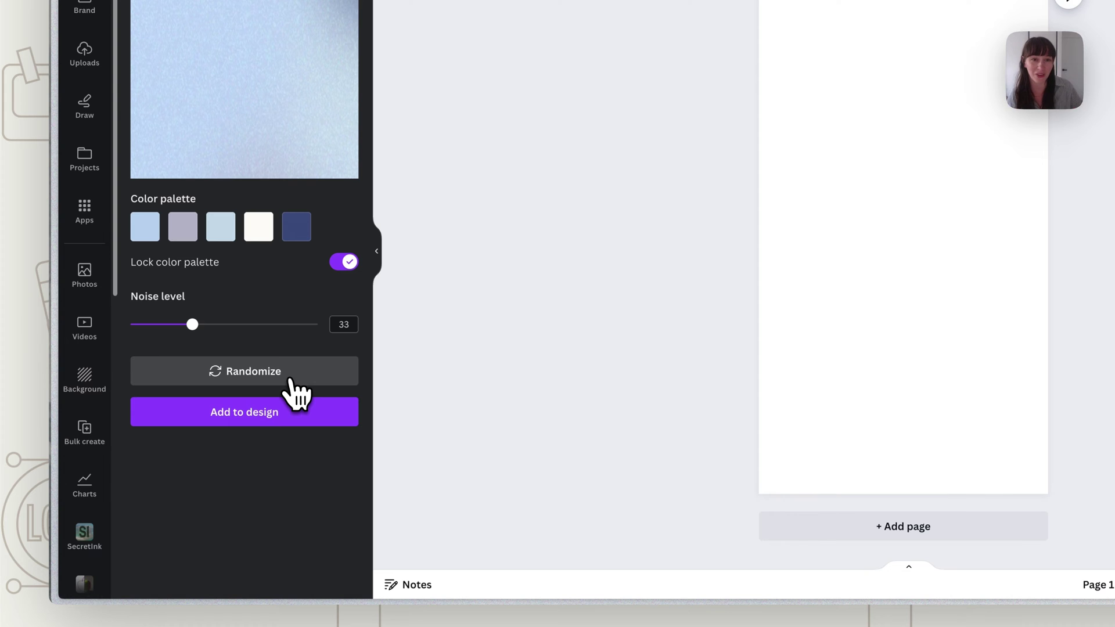
{"action": "left_click", "coordinate": [290, 379]}
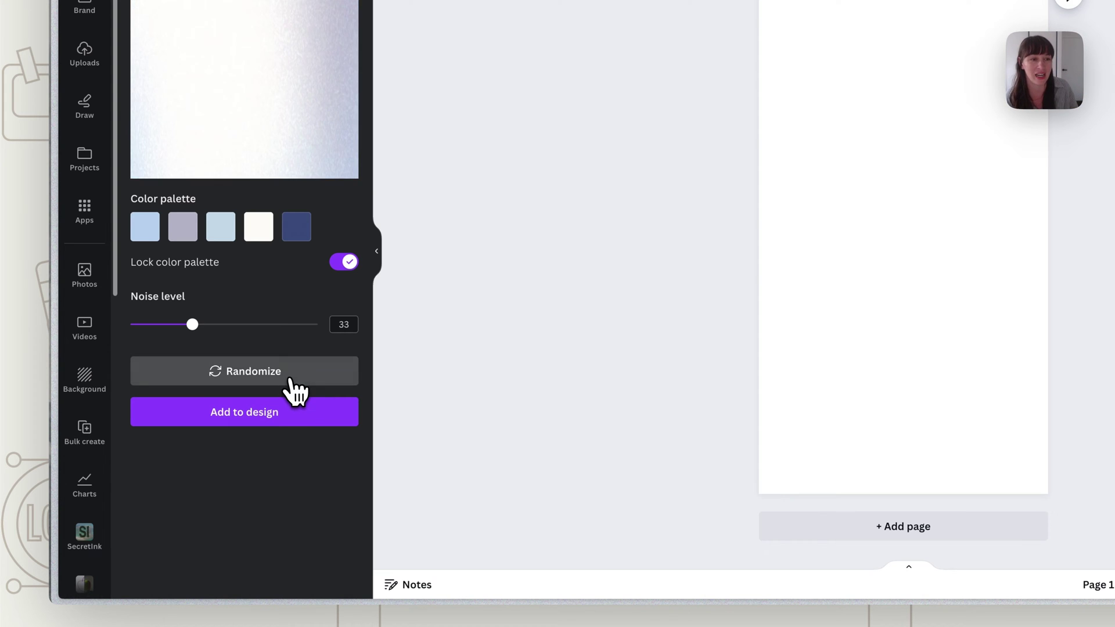
{"action": "left_click", "coordinate": [290, 378]}
{"action": "left_click", "coordinate": [290, 379]}
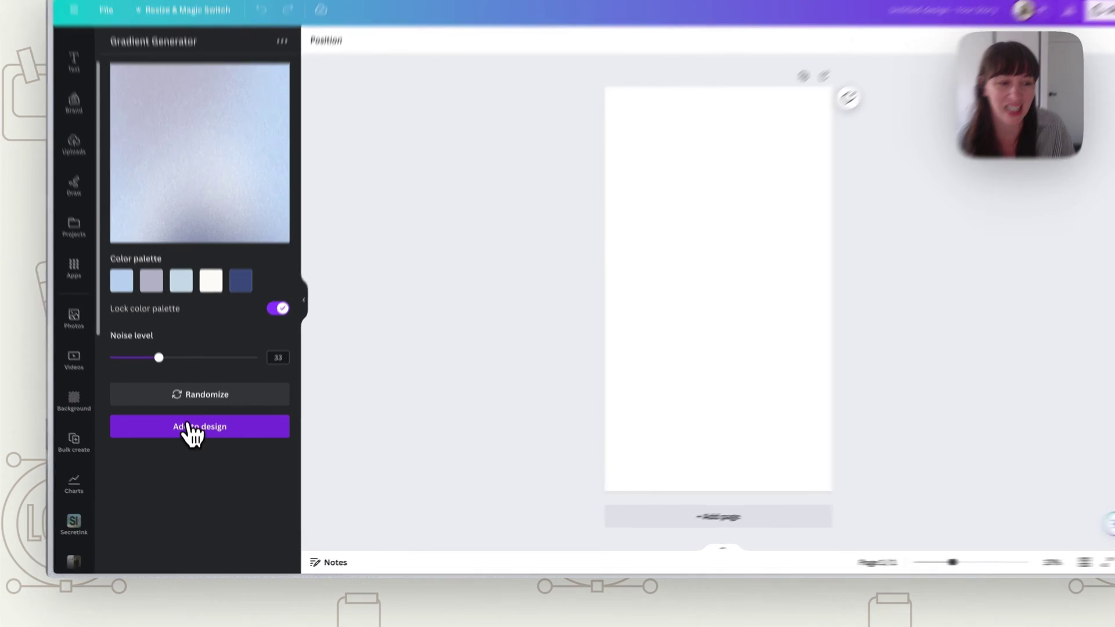
- Add the grainy gradient to the story page, enlarged to 1920×1920 to fill the background
{"action": "left_click", "coordinate": [196, 448]}
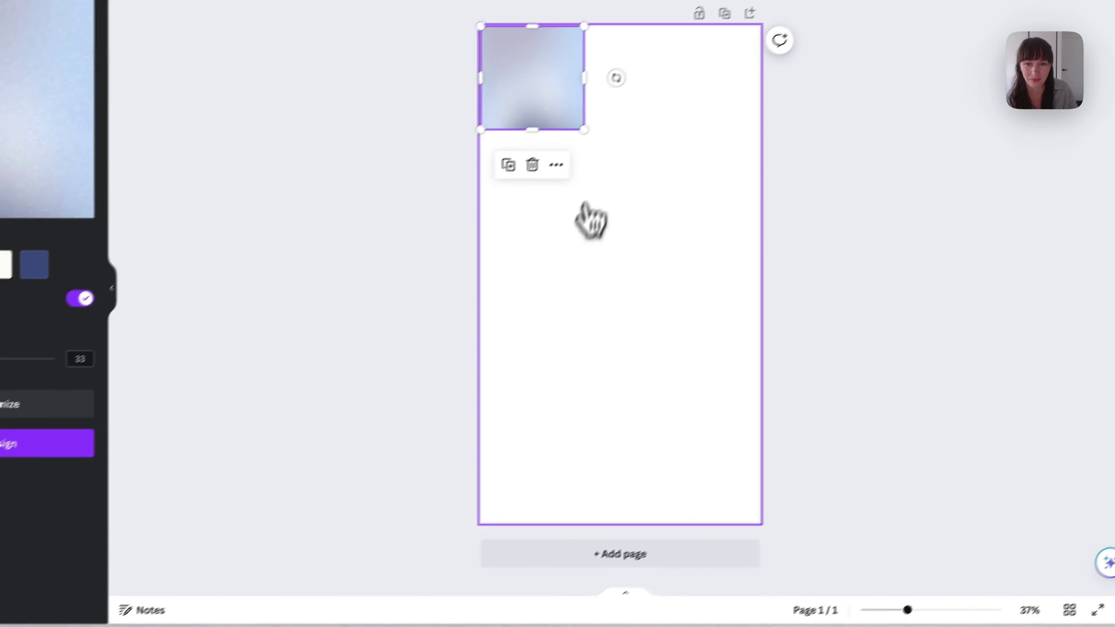
{"action": "left_click_drag", "start_coordinate": [583, 131], "coordinate": [711, 362]}
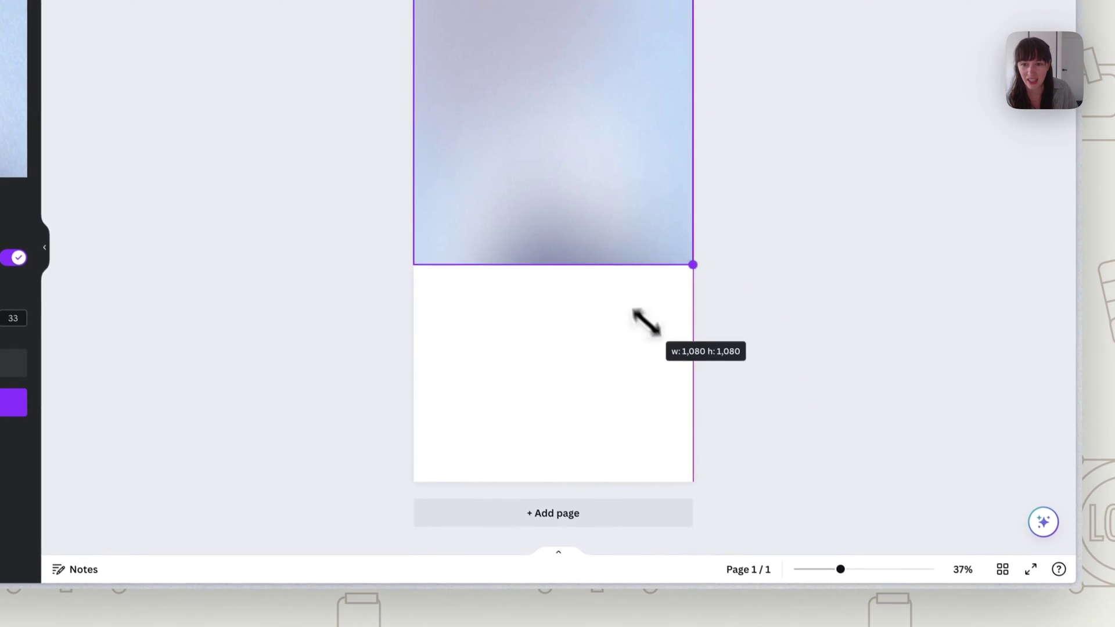
{"action": "left_click_drag", "start_coordinate": [646, 321], "coordinate": [836, 567]}
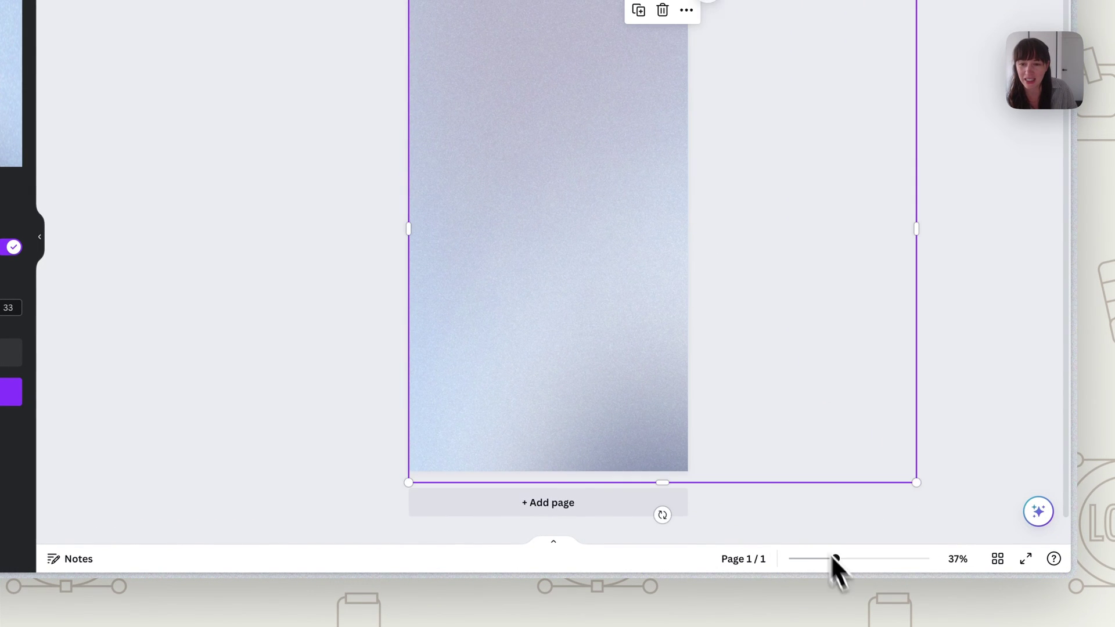
{"action": "left_click_drag", "start_coordinate": [623, 371], "coordinate": [512, 367]}
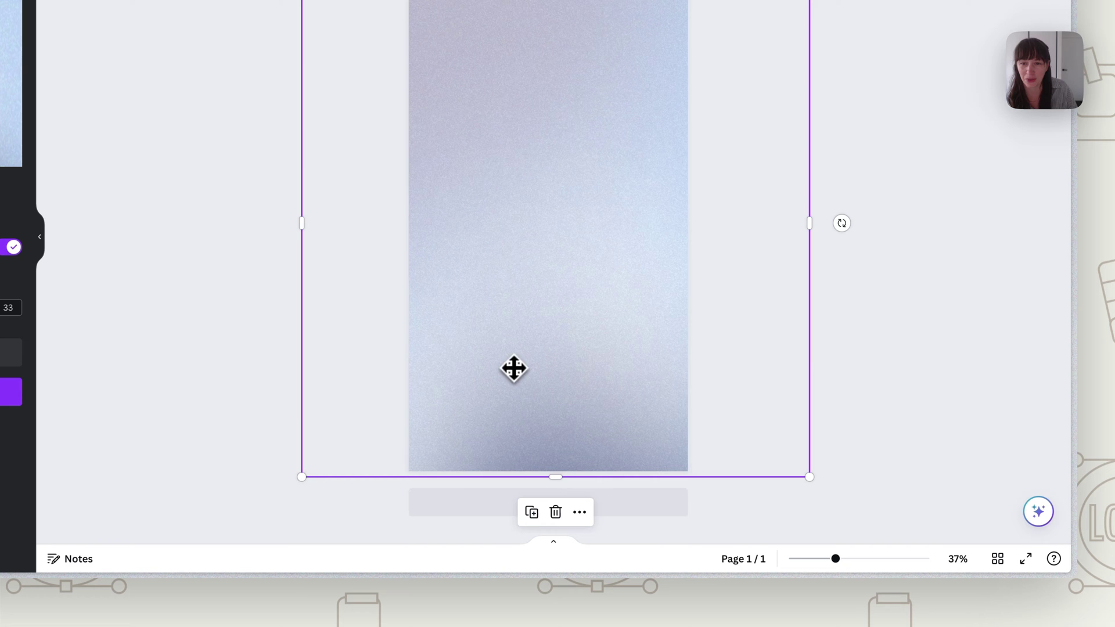
{"action": "left_click", "coordinate": [886, 385]}
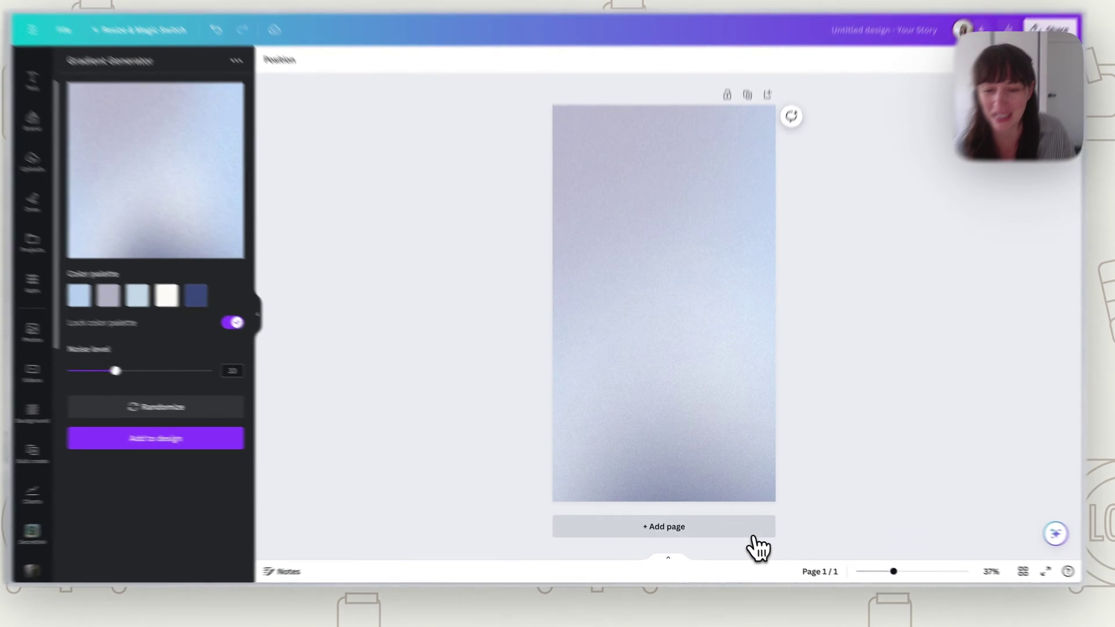
- Add a blank second page and browse Elements to the blob-shaped frames
{"action": "left_click", "coordinate": [755, 526]}
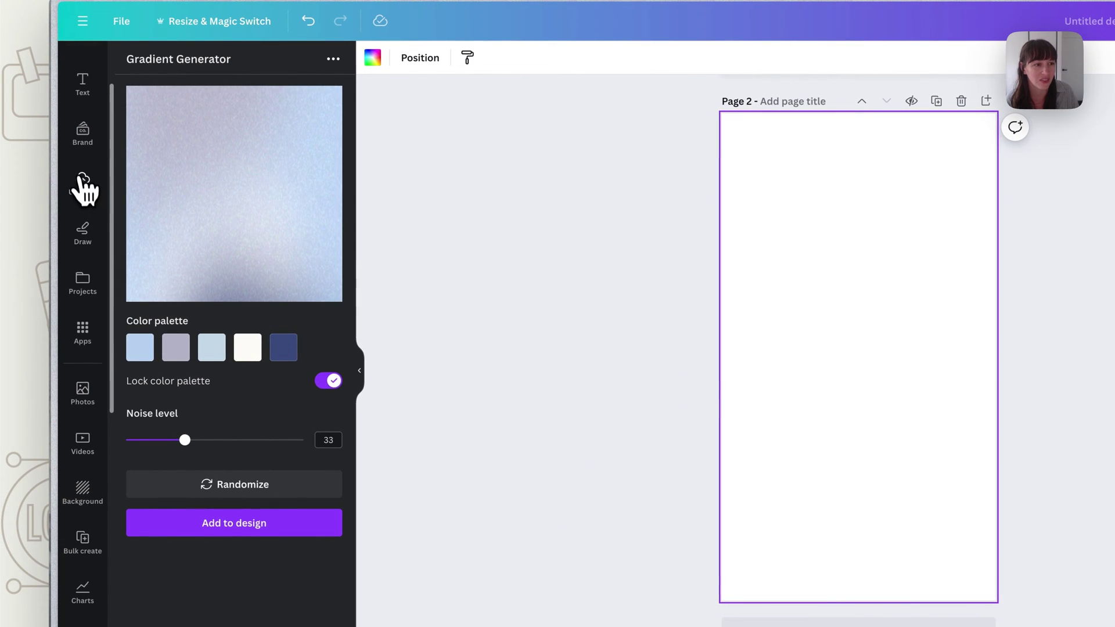
{"action": "scroll", "coordinate": [83, 313], "scroll_direction": "up", "scroll_amount": 2}
{"action": "left_click", "coordinate": [85, 114]}
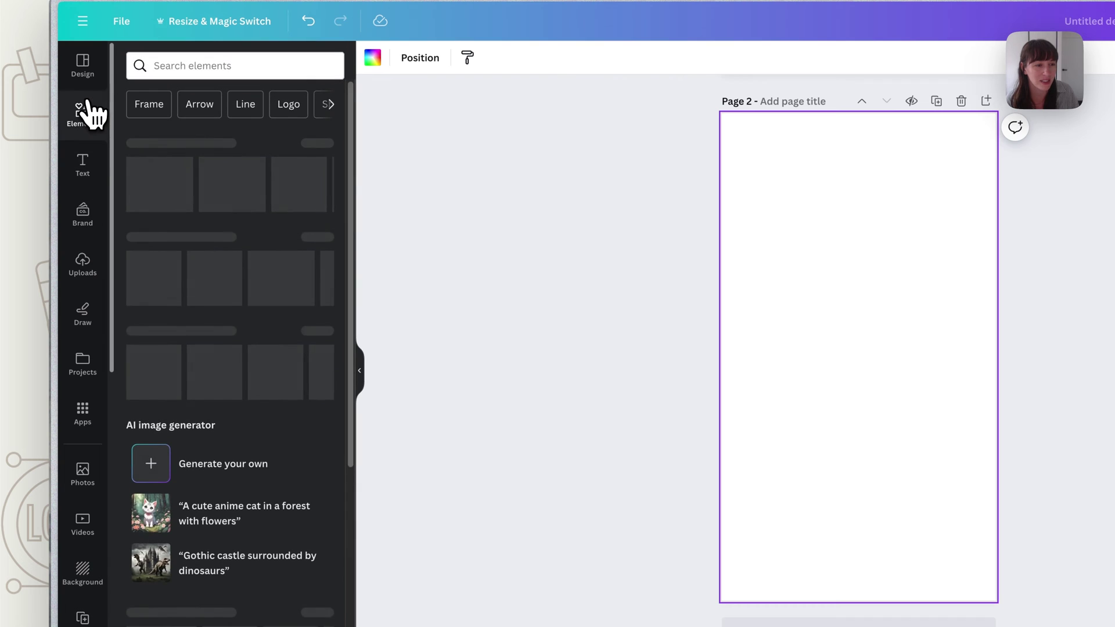
{"action": "scroll", "coordinate": [188, 363], "scroll_direction": "down", "scroll_amount": 10}
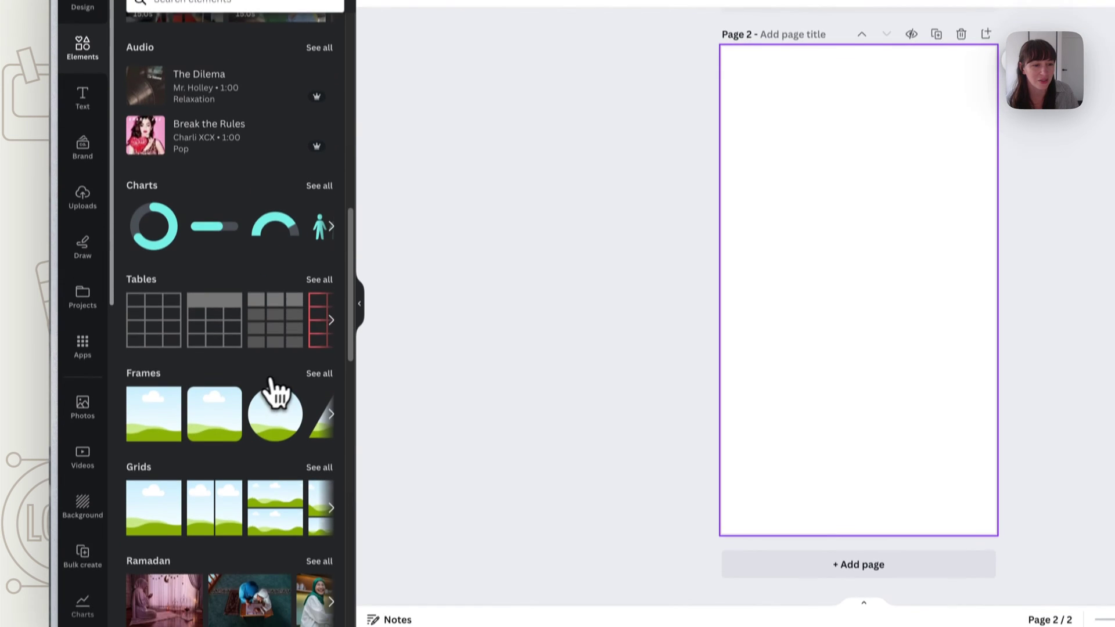
{"action": "left_click", "coordinate": [311, 358]}
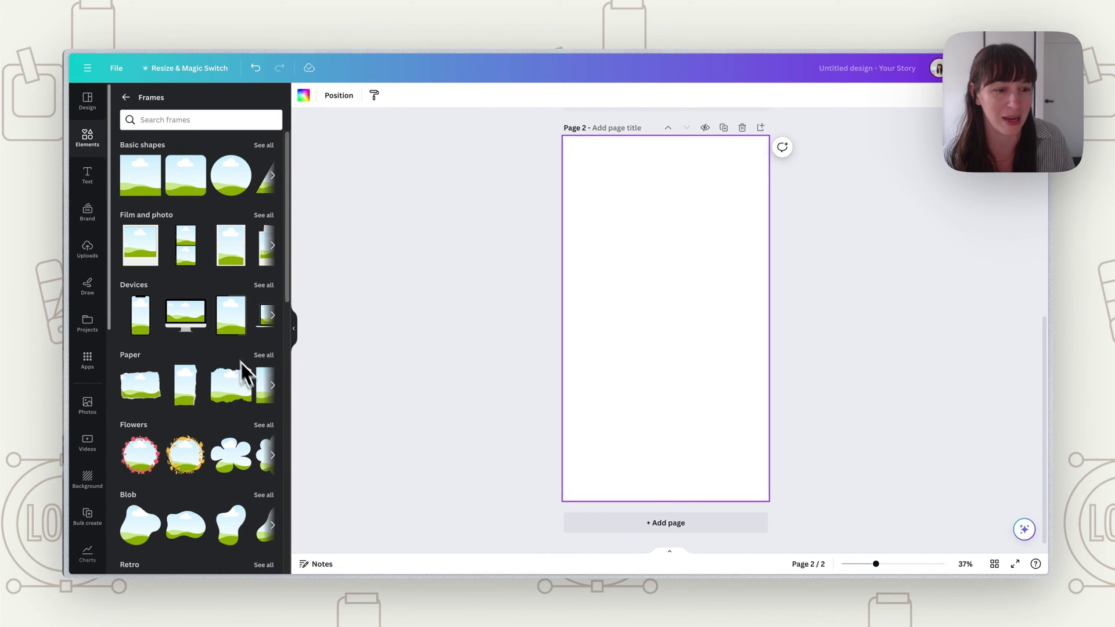
{"action": "scroll", "coordinate": [219, 369], "scroll_direction": "down", "scroll_amount": 3}
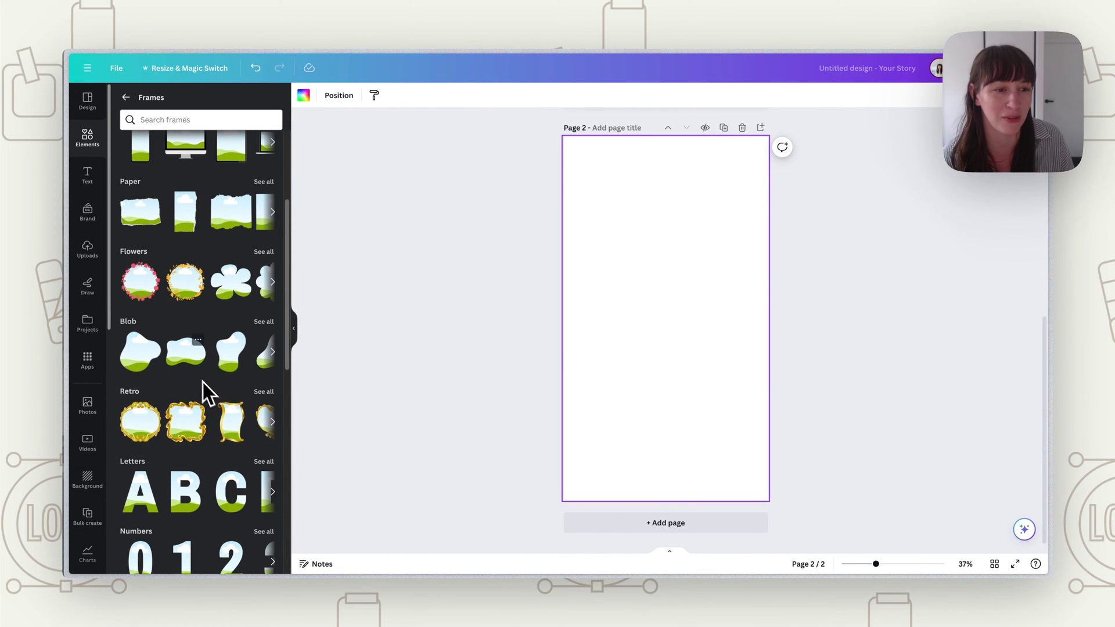
{"action": "scroll", "coordinate": [169, 364], "scroll_direction": "down", "scroll_amount": 3}
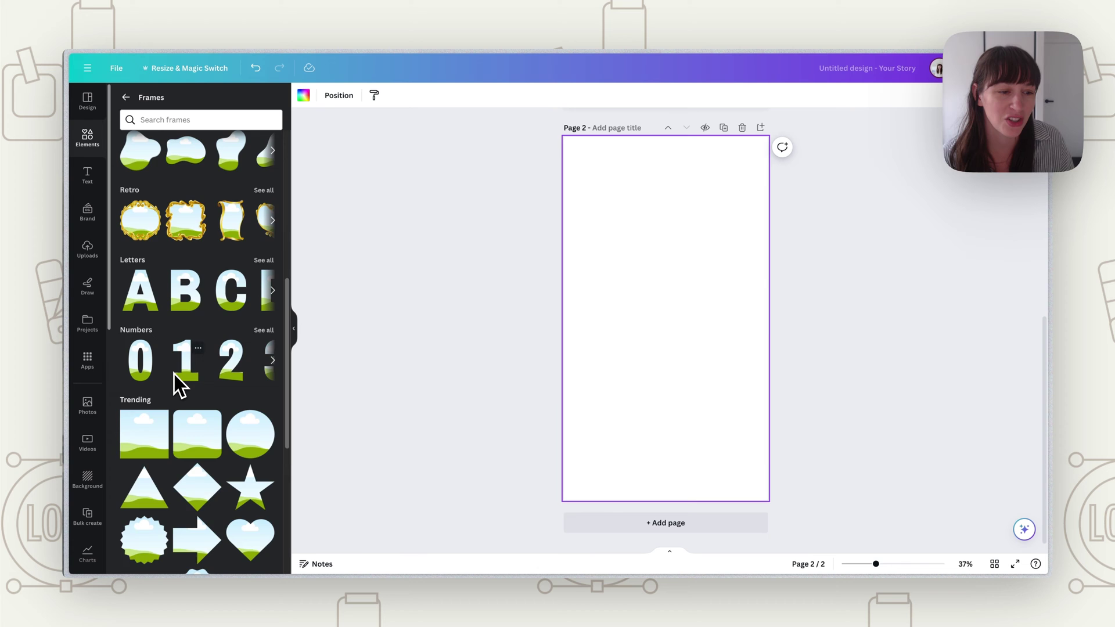
{"action": "scroll", "coordinate": [175, 378], "scroll_direction": "up", "scroll_amount": 3}
{"action": "left_click", "coordinate": [264, 332]}
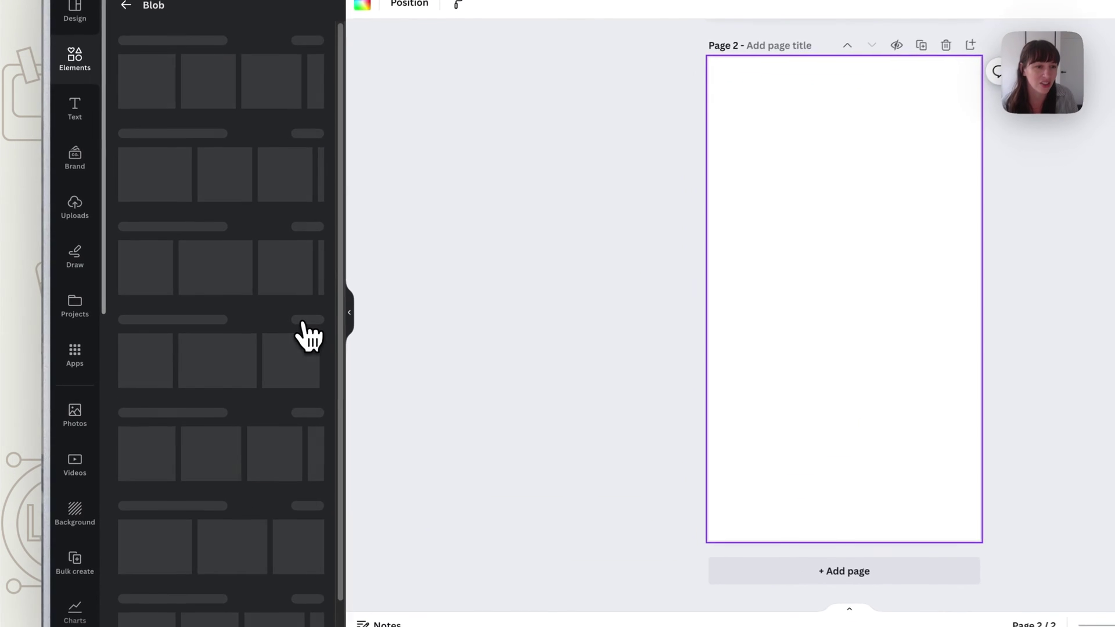
- Add a third blob frame to page 2 and move it near the top
{"action": "scroll", "coordinate": [260, 392], "scroll_direction": "down", "scroll_amount": 3}
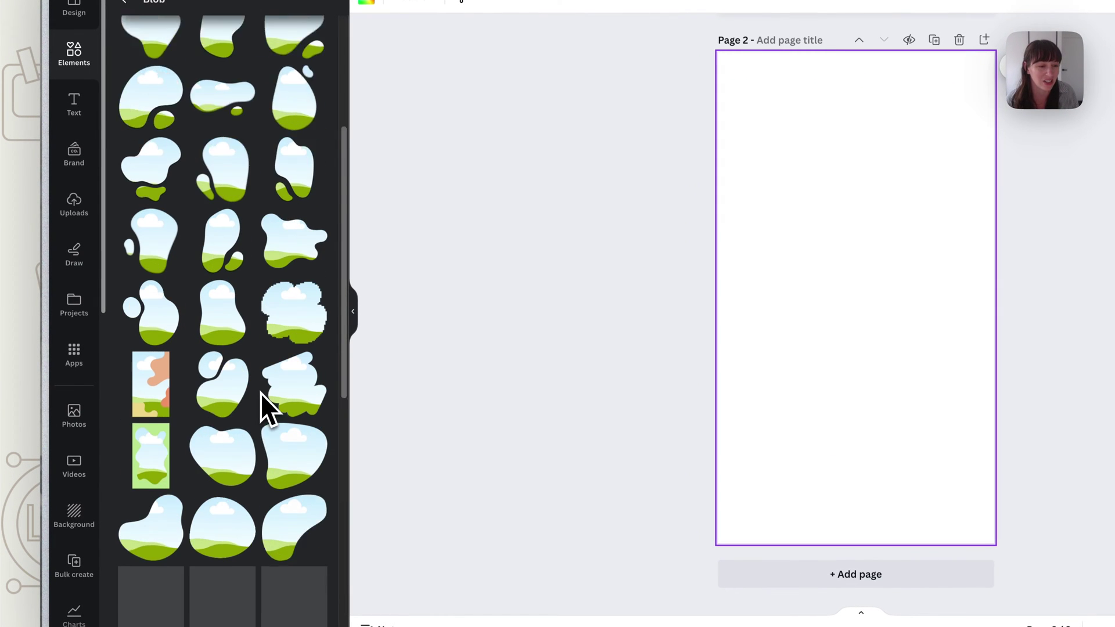
{"action": "scroll", "coordinate": [260, 392], "scroll_direction": "down", "scroll_amount": 5}
{"action": "left_click", "coordinate": [152, 278]}
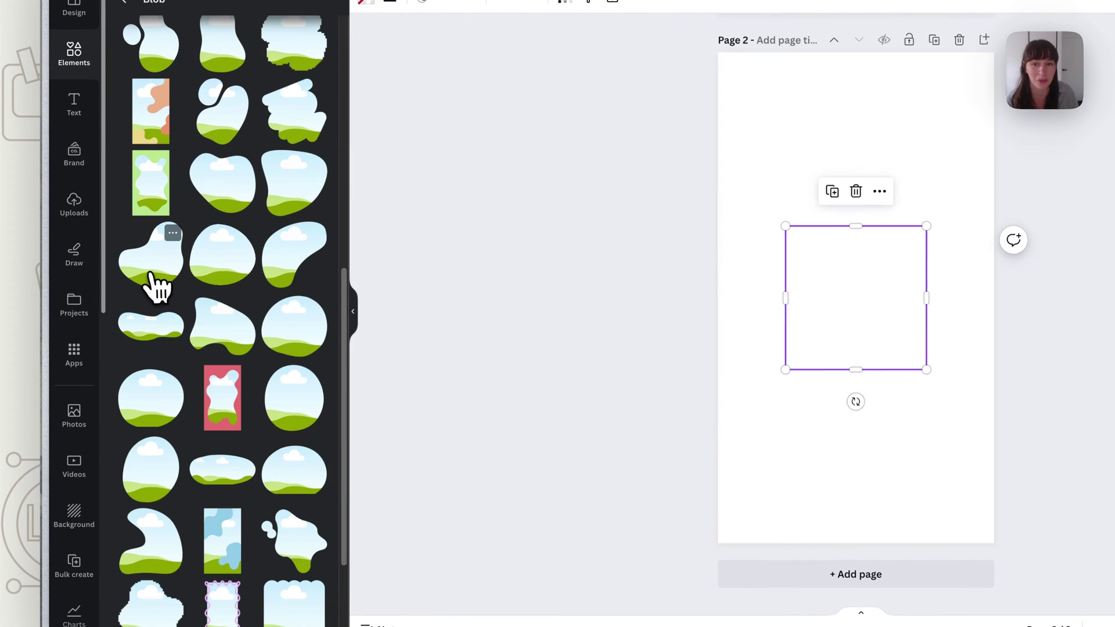
{"action": "left_click_drag", "start_coordinate": [856, 341], "coordinate": [844, 217]}
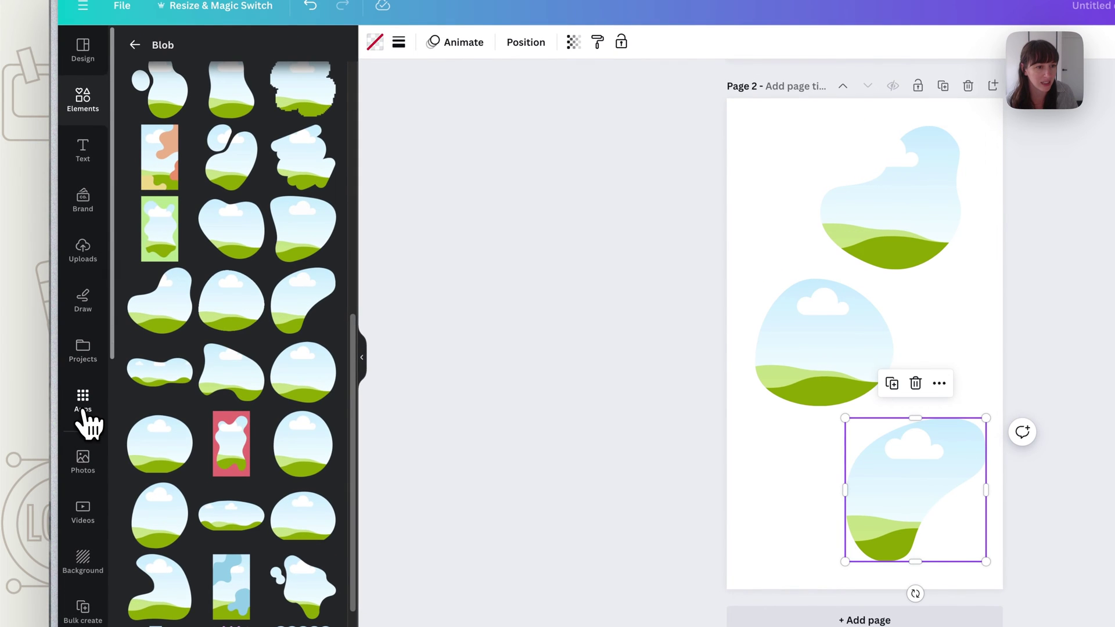
- Open the Gradient Generator app from the Apps list
{"action": "left_click", "coordinate": [84, 407]}
{"action": "left_click", "coordinate": [256, 244]}
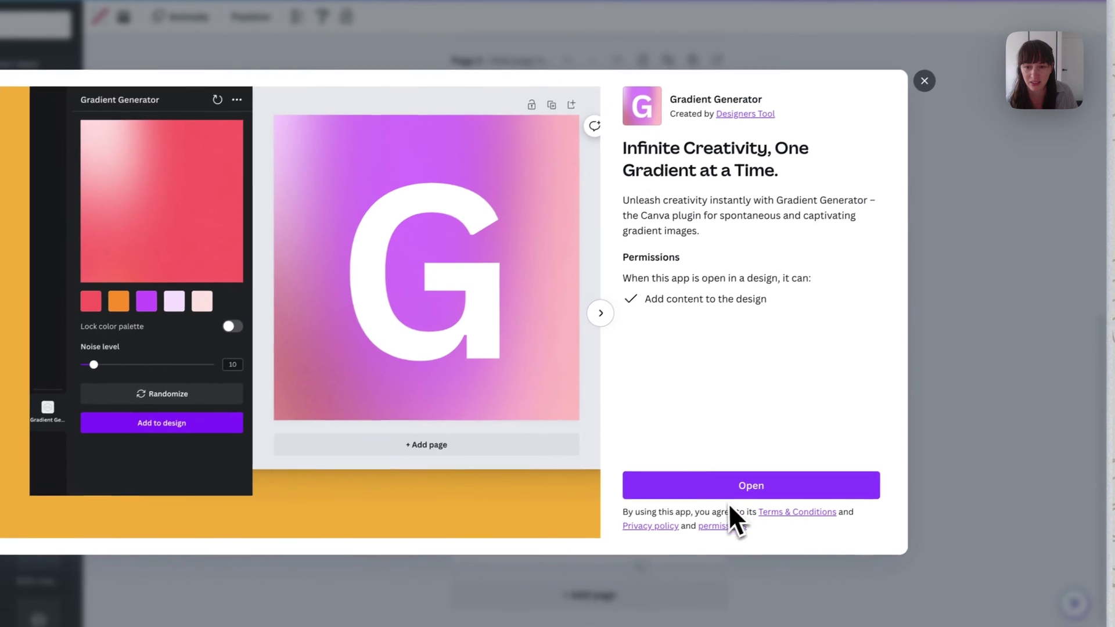
{"action": "left_click", "coordinate": [943, 522]}
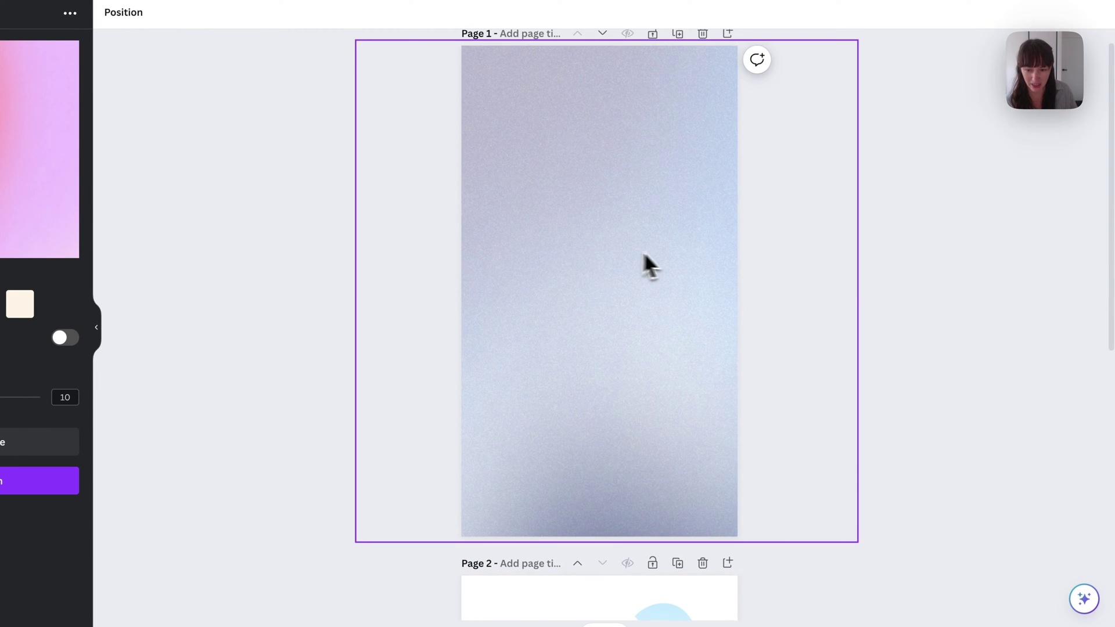
- Fill page 2's top blob frame with the grainy lavender-blue gradient from page 1
{"action": "scroll", "coordinate": [656, 351], "scroll_direction": "down", "scroll_amount": 7}
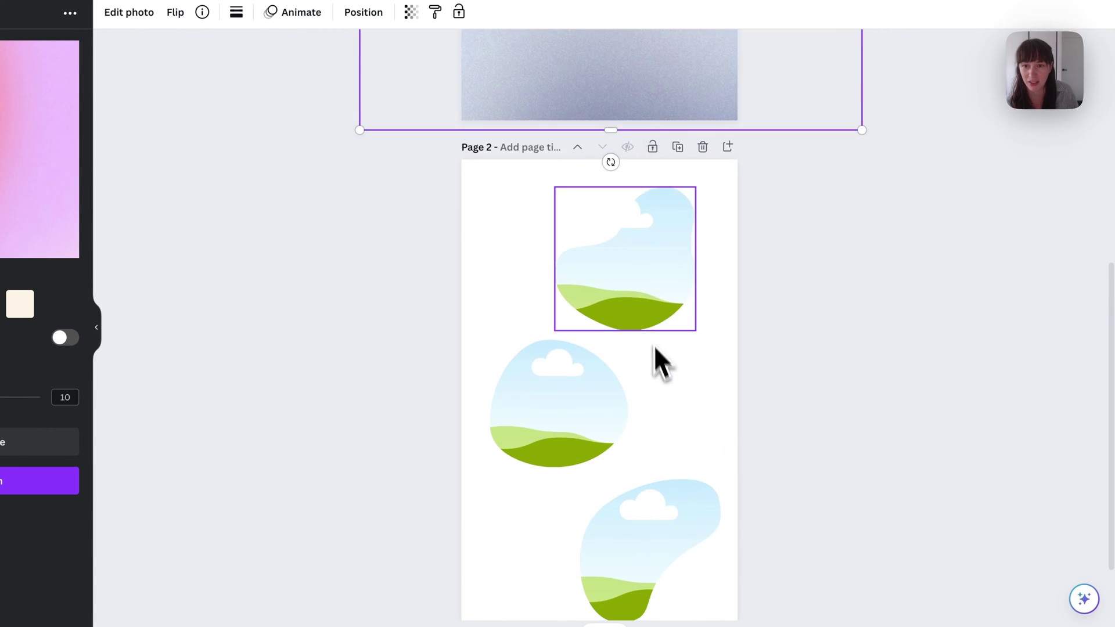
{"action": "left_click_drag", "start_coordinate": [605, 104], "coordinate": [652, 254]}
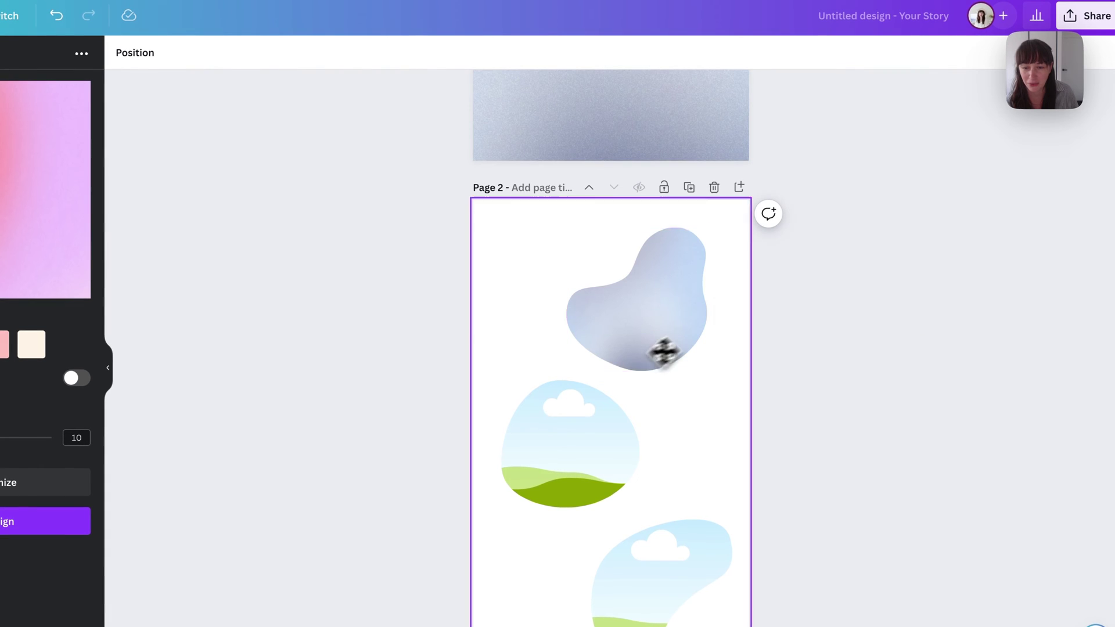
{"action": "left_click_drag", "start_coordinate": [663, 351], "coordinate": [656, 329]}
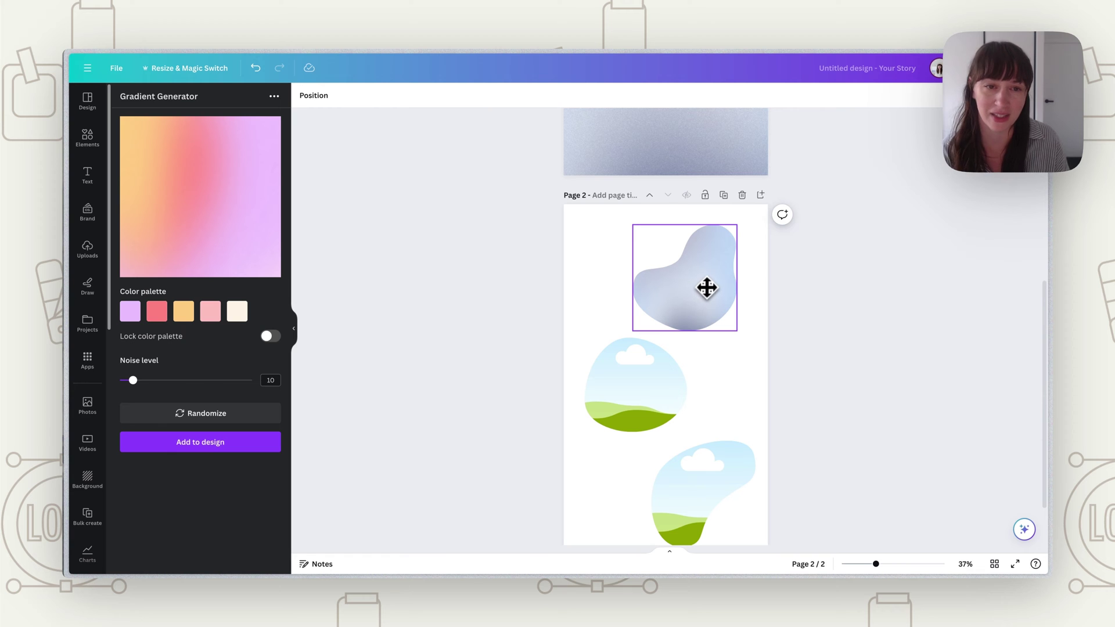
{"action": "left_click", "coordinate": [381, 373]}
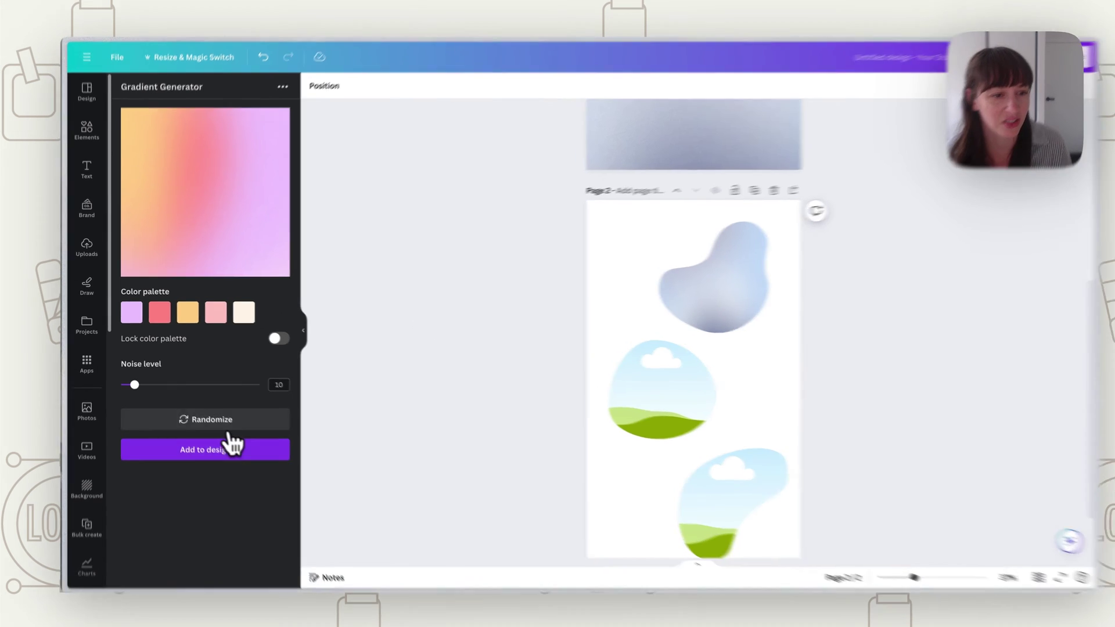
- Randomize the gradient repeatedly until a pink-purple gradient appears
{"action": "left_click", "coordinate": [215, 415]}
{"action": "left_click", "coordinate": [214, 415]}
{"action": "left_click", "coordinate": [215, 415]}
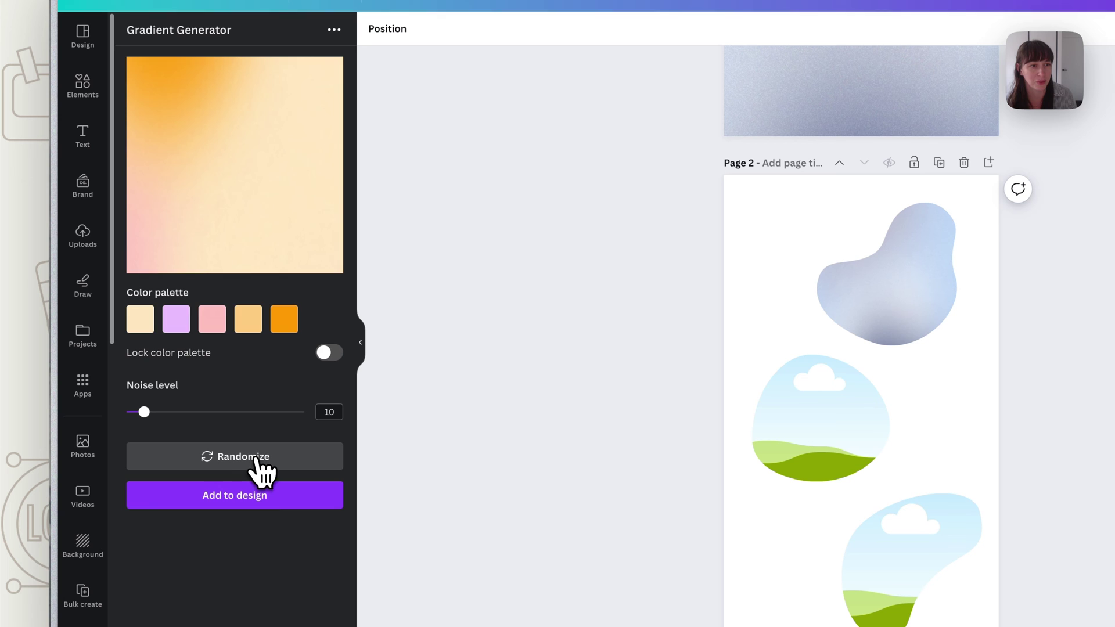
{"action": "left_click", "coordinate": [256, 460]}
{"action": "left_click", "coordinate": [256, 460]}
{"action": "left_click", "coordinate": [256, 459]}
{"action": "left_click", "coordinate": [256, 460]}
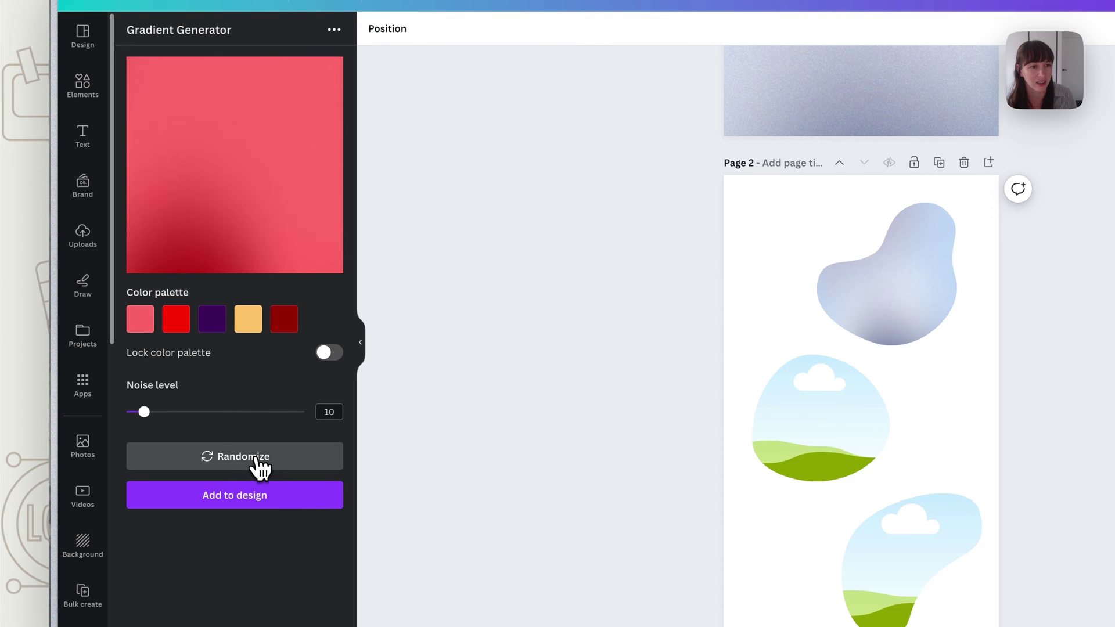
{"action": "left_click", "coordinate": [256, 460]}
{"action": "left_click", "coordinate": [256, 460]}
{"action": "left_click", "coordinate": [256, 460]}
{"action": "left_click", "coordinate": [256, 459]}
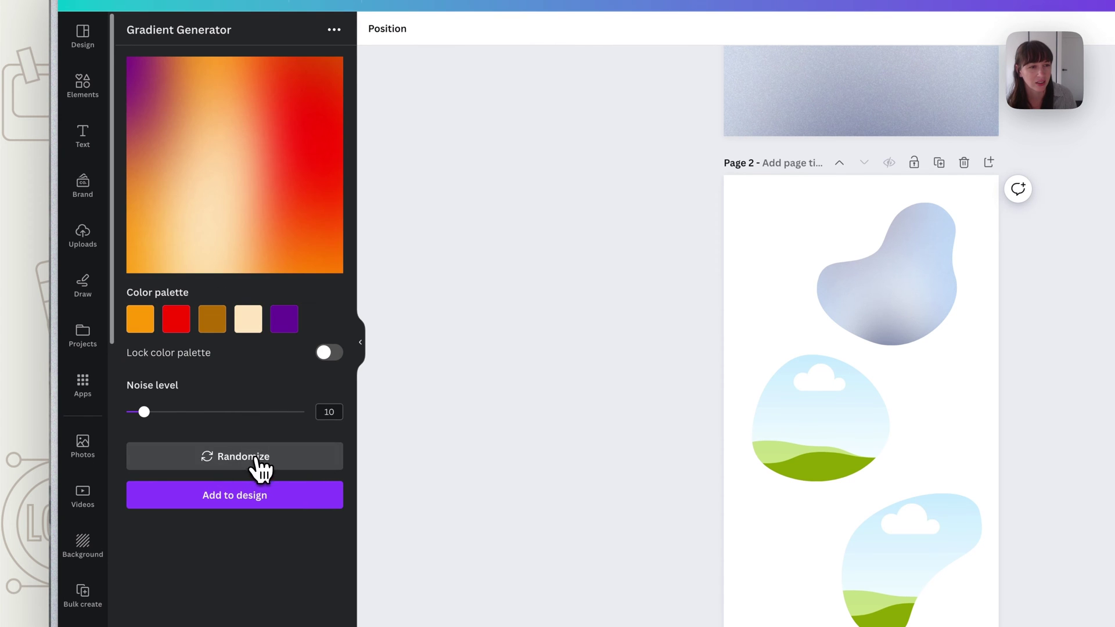
{"action": "left_click", "coordinate": [256, 460]}
{"action": "left_click", "coordinate": [256, 460]}
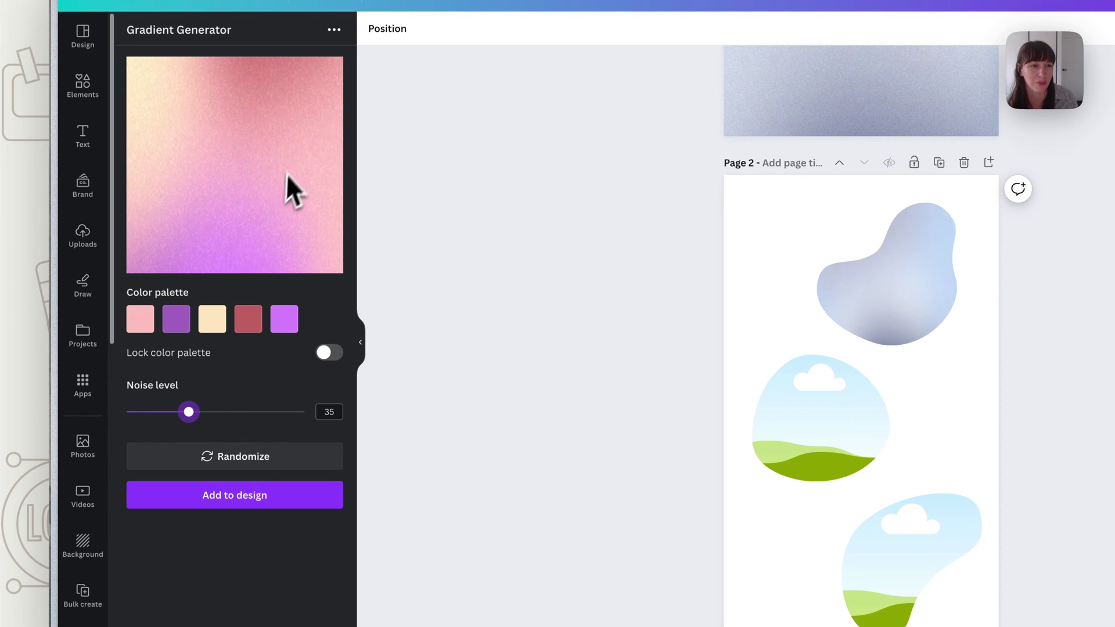
- Change the palette's second colour to teal and the fifth to light blue
{"action": "left_click", "coordinate": [182, 322]}
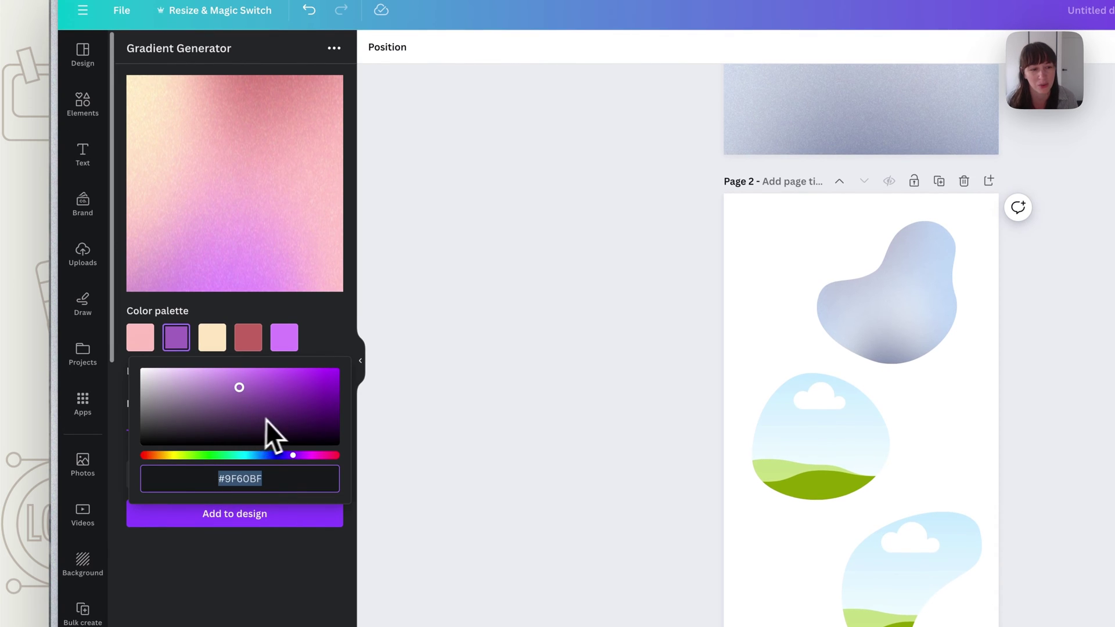
{"action": "left_click_drag", "start_coordinate": [258, 459], "coordinate": [246, 460]}
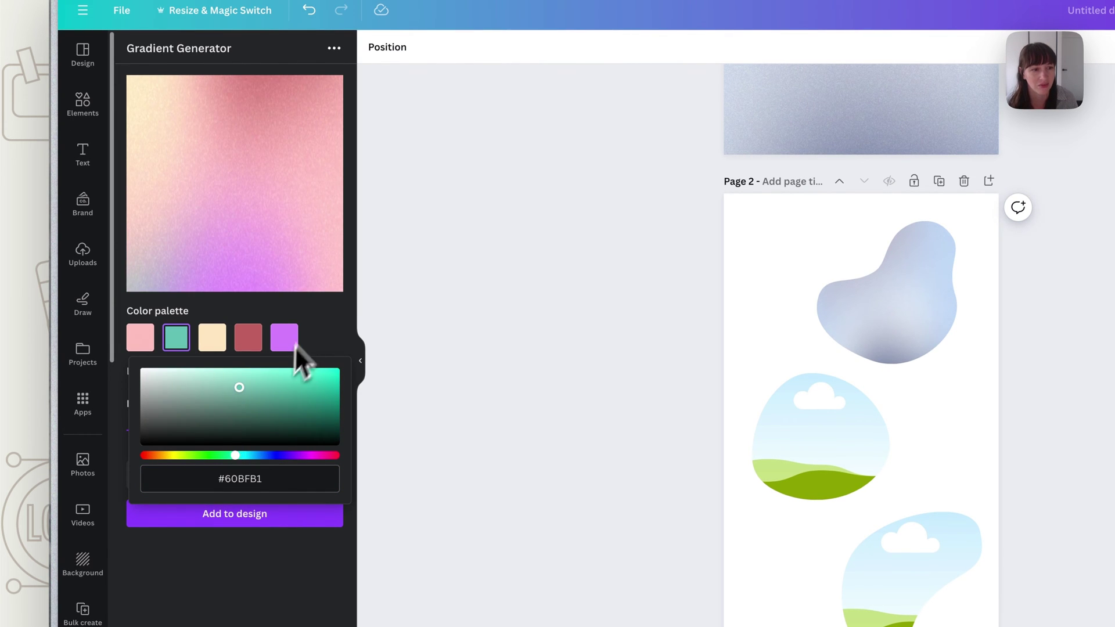
{"action": "left_click", "coordinate": [285, 337]}
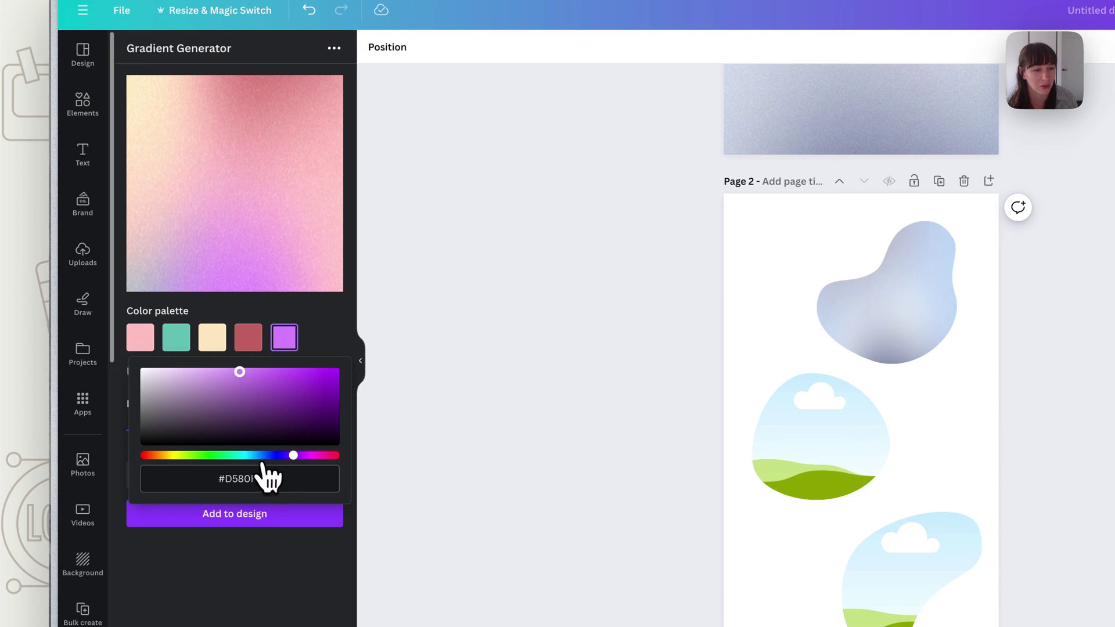
{"action": "left_click_drag", "start_coordinate": [262, 459], "coordinate": [219, 457]}
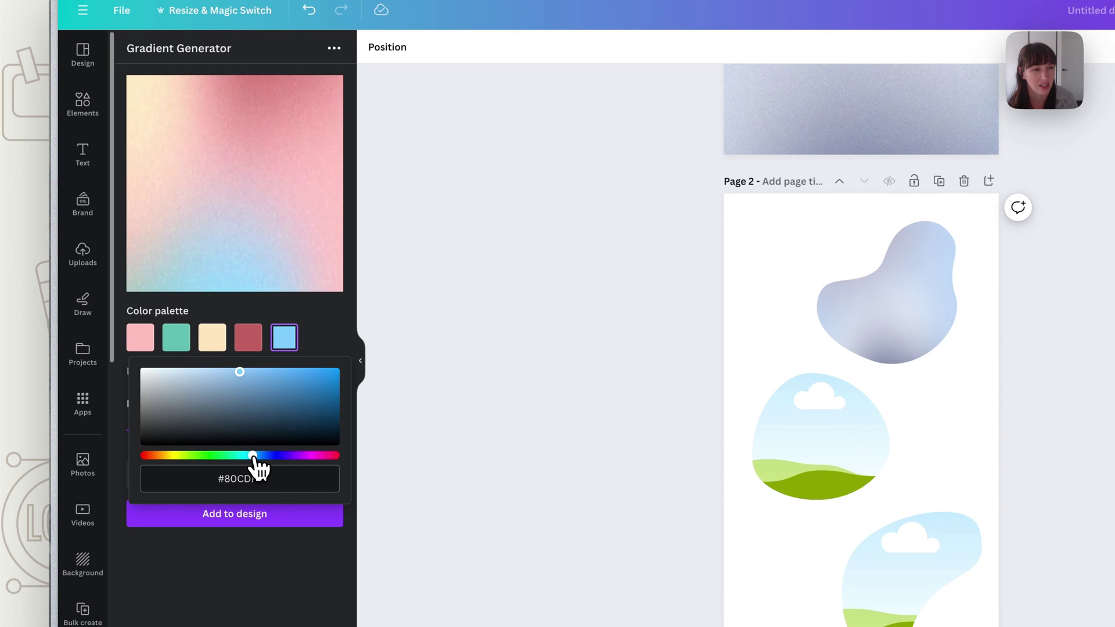
{"action": "left_click", "coordinate": [333, 325]}
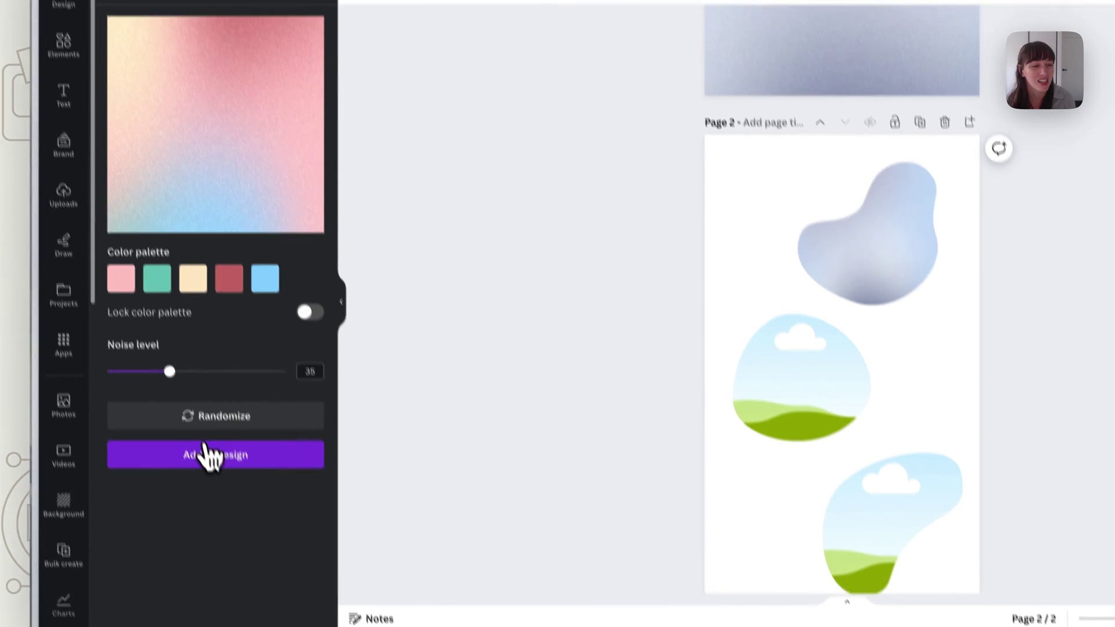
- Fill the round middle blob with the pink-blue gradient, enlarge it inside, and rearrange the blobs
{"action": "left_click", "coordinate": [234, 512]}
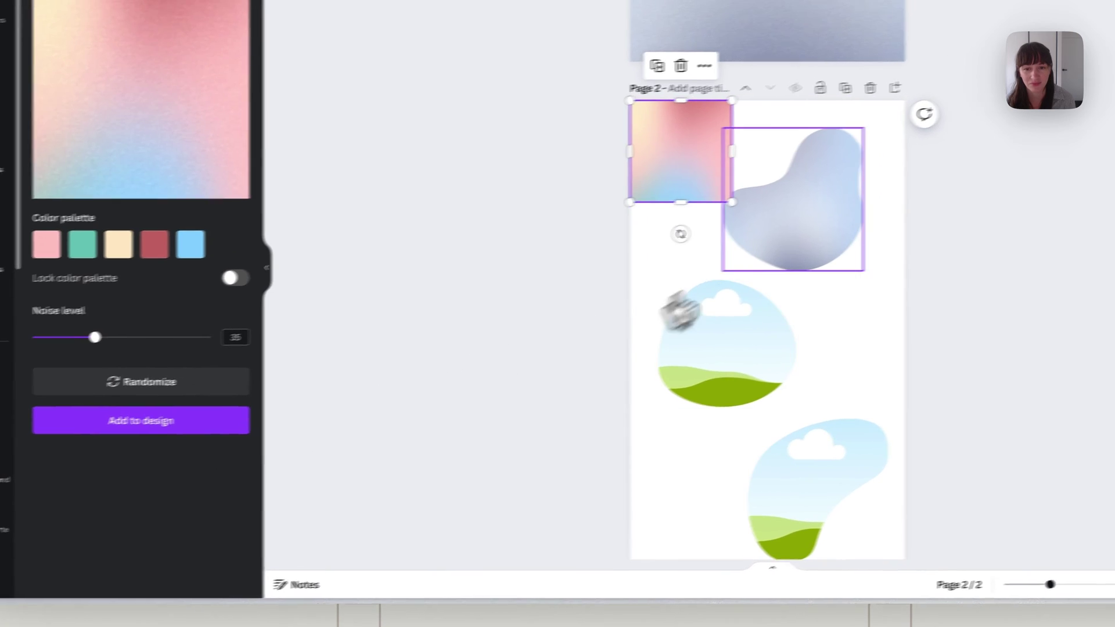
{"action": "left_click_drag", "start_coordinate": [765, 178], "coordinate": [776, 277]}
{"action": "left_click_drag", "start_coordinate": [658, 295], "coordinate": [671, 350]}
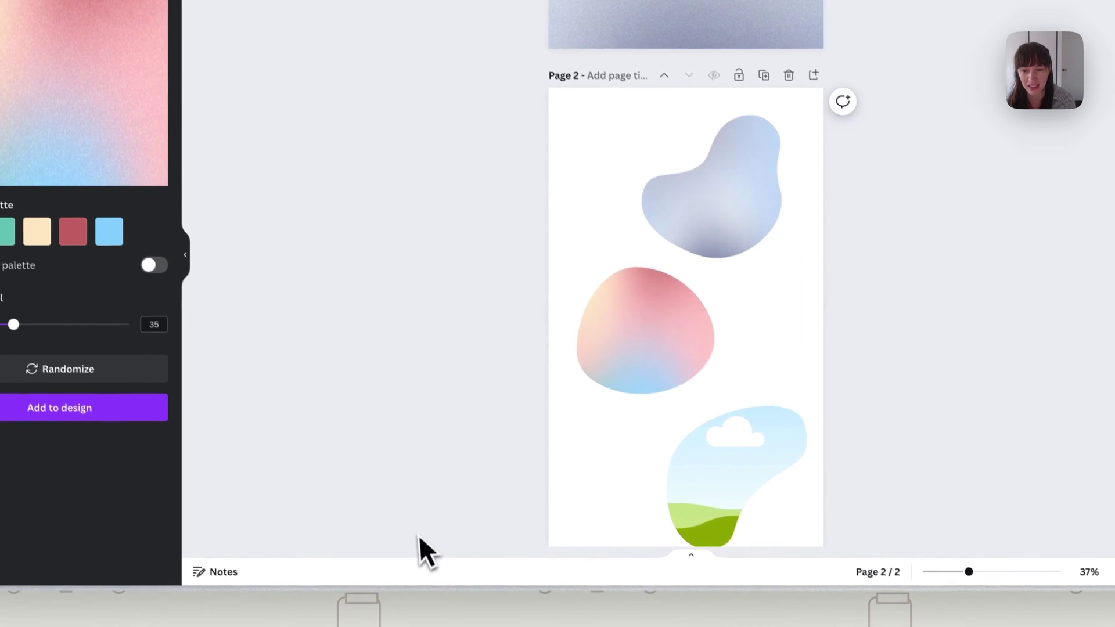
{"action": "left_click", "coordinate": [650, 378]}
{"action": "double_click", "coordinate": [616, 343]}
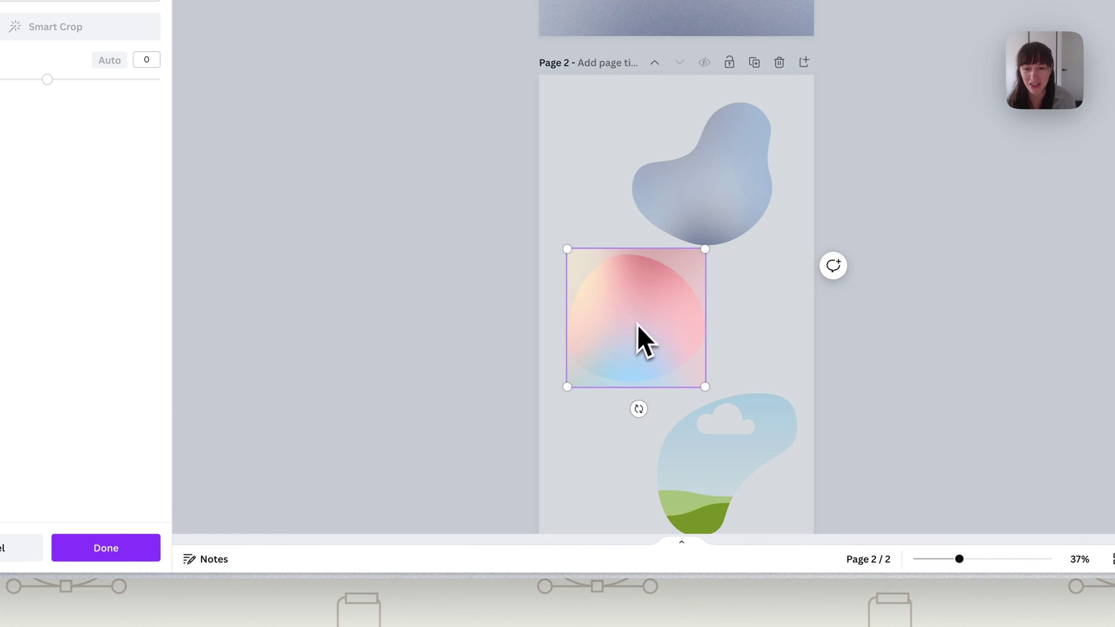
{"action": "left_click_drag", "start_coordinate": [566, 386], "coordinate": [348, 587]}
{"action": "left_click_drag", "start_coordinate": [435, 532], "coordinate": [589, 329]}
{"action": "left_click", "coordinate": [909, 392]}
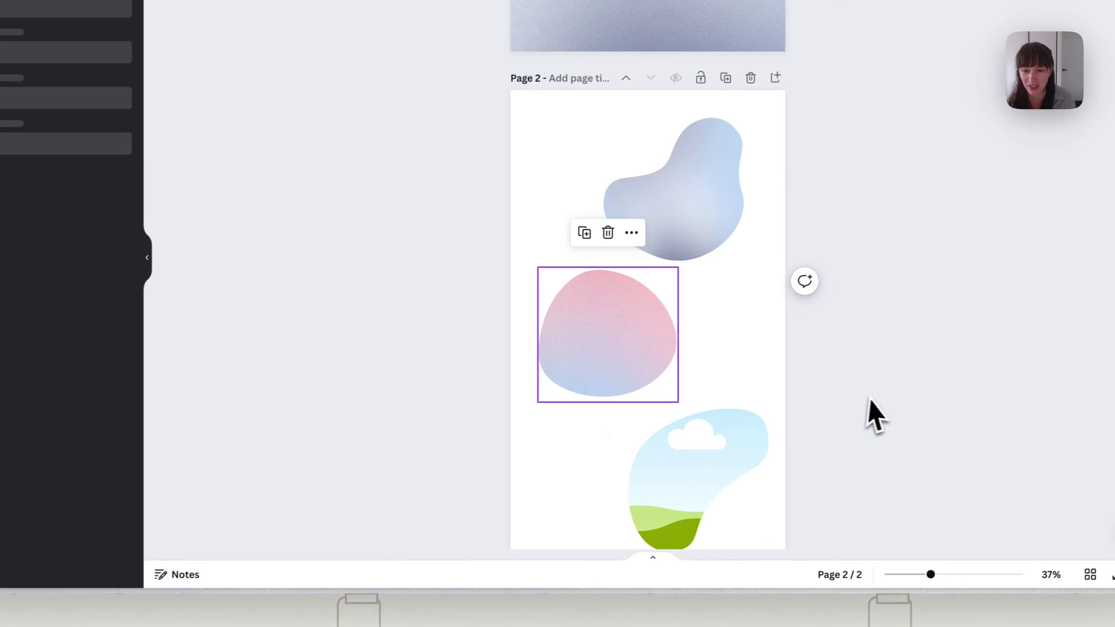
{"action": "left_click", "coordinate": [907, 387]}
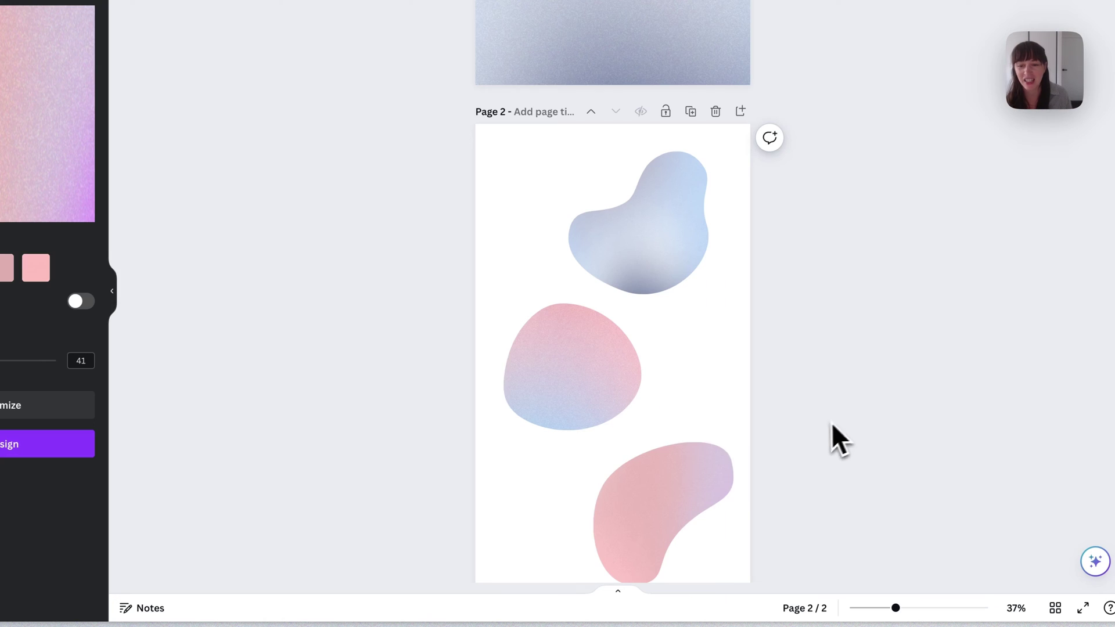
{"action": "left_click_drag", "start_coordinate": [677, 536], "coordinate": [672, 490]}
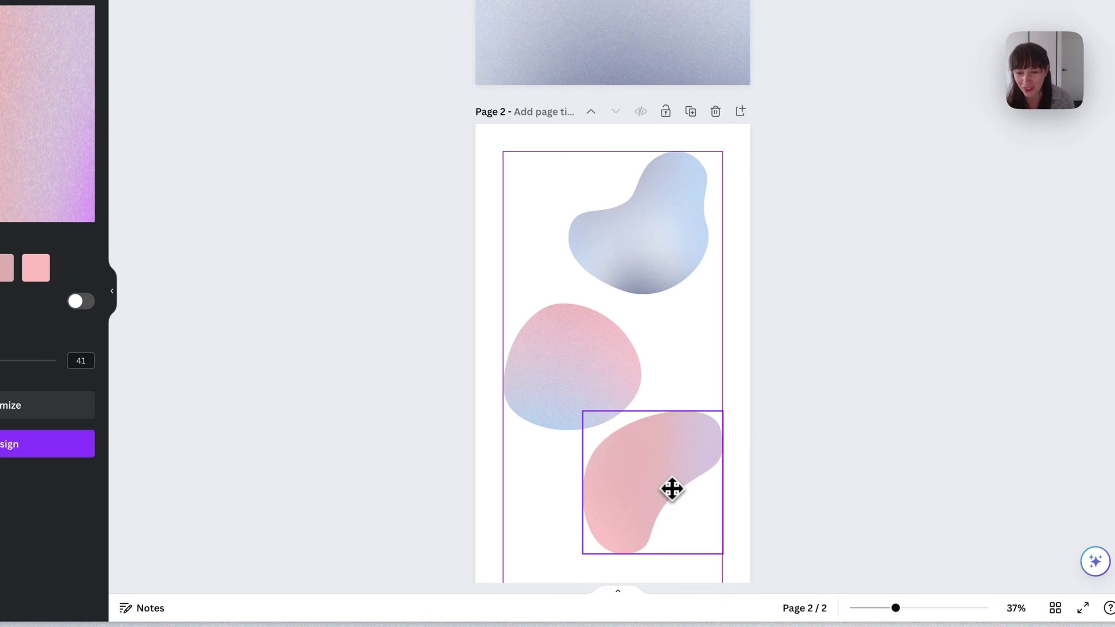
{"action": "left_click_drag", "start_coordinate": [596, 405], "coordinate": [595, 398]}
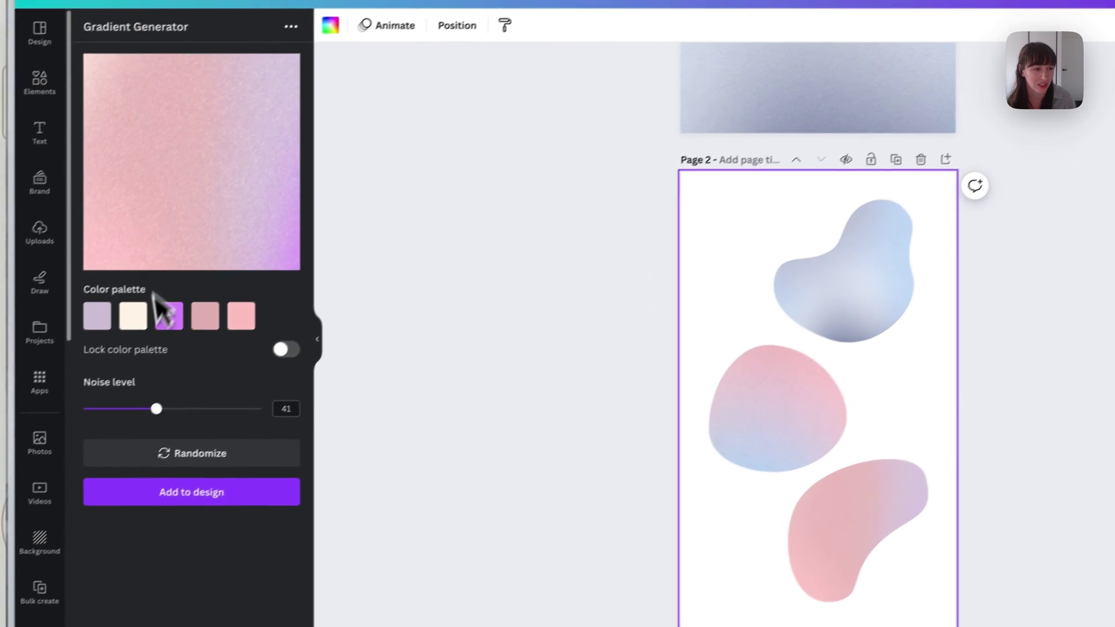
- Generate a random purple gradient, add it to page 2 and enlarge it
{"action": "left_click", "coordinate": [204, 454]}
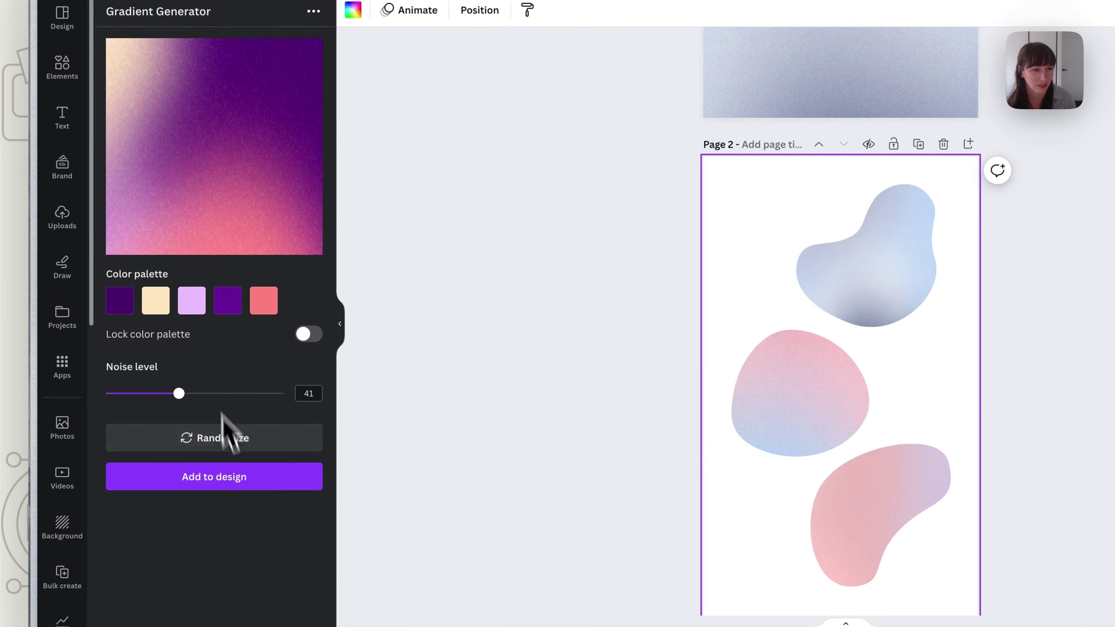
{"action": "left_click", "coordinate": [249, 478]}
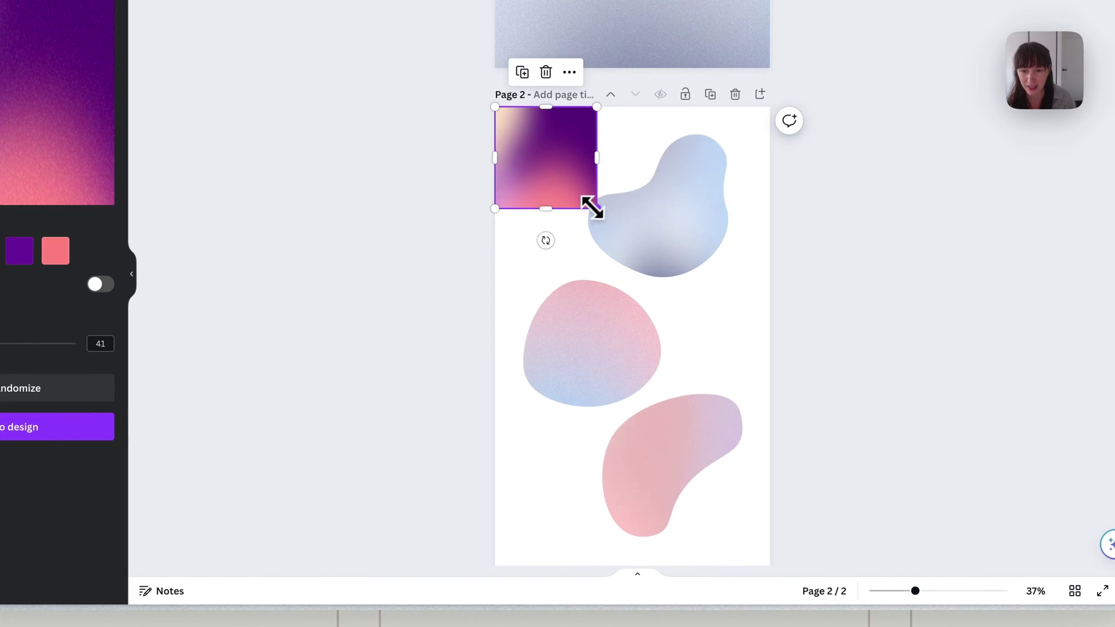
{"action": "left_click_drag", "start_coordinate": [589, 206], "coordinate": [942, 557]}
{"action": "left_click_drag", "start_coordinate": [763, 497], "coordinate": [648, 378]}
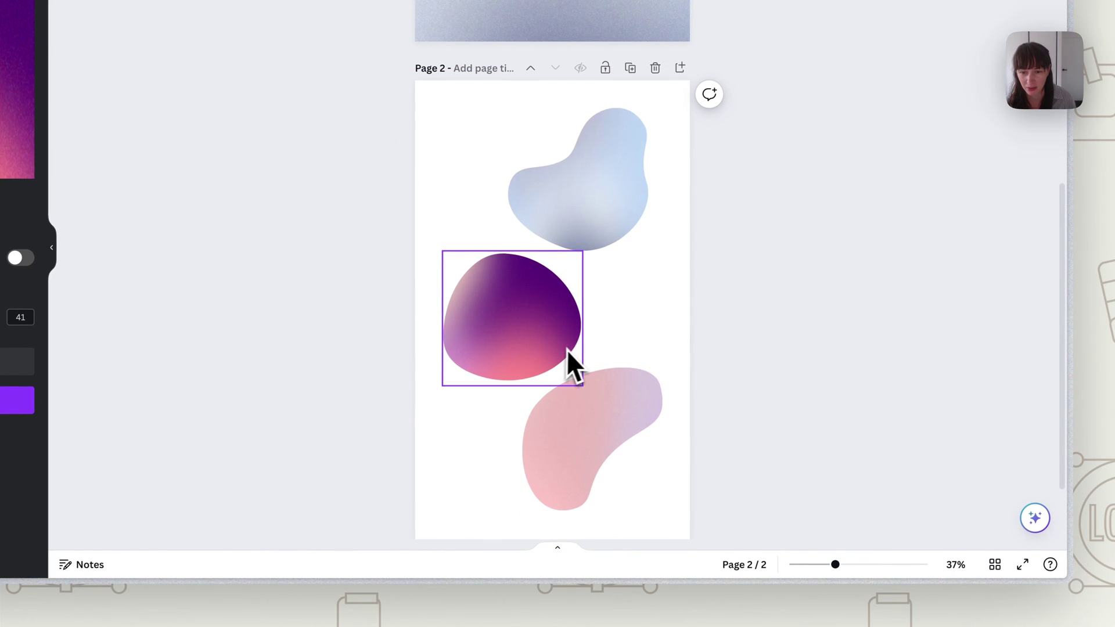
{"action": "left_click_drag", "start_coordinate": [576, 348], "coordinate": [589, 339]}
- Send the purple gradient behind the three blobs and enlarge it to cover page 2
{"action": "right_click", "coordinate": [631, 295]}
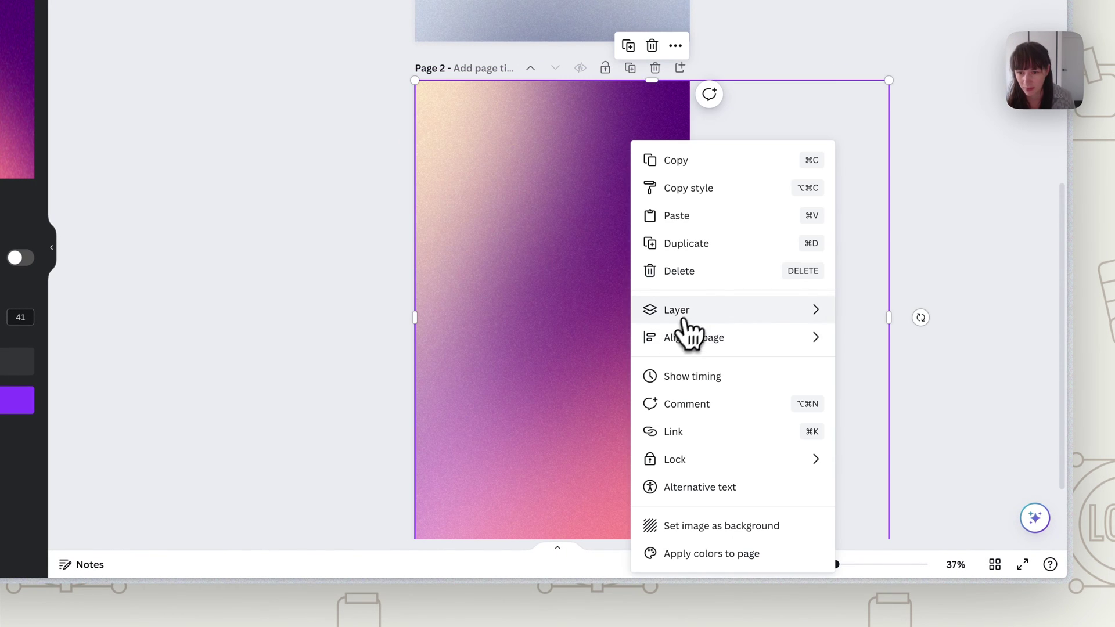
{"action": "mouse_move", "coordinate": [690, 312]}
{"action": "left_click", "coordinate": [935, 404]}
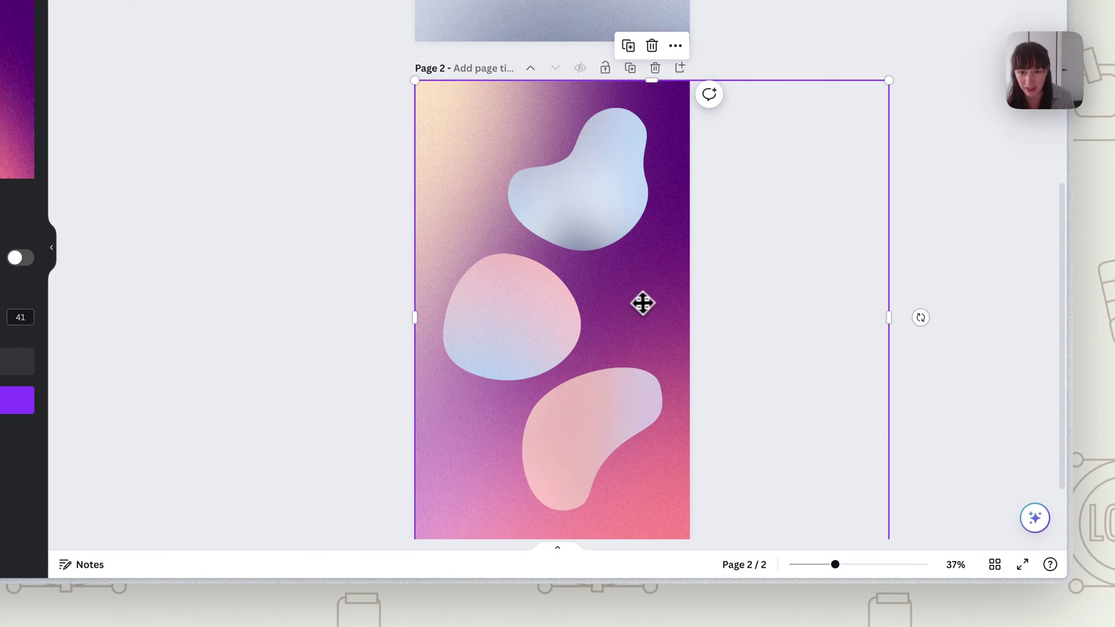
{"action": "mouse_move", "coordinate": [642, 303]}
{"action": "left_mouse_down"}
{"action": "mouse_move", "coordinate": [604, 301]}
{"action": "mouse_move", "coordinate": [622, 299]}
{"action": "left_mouse_up"}
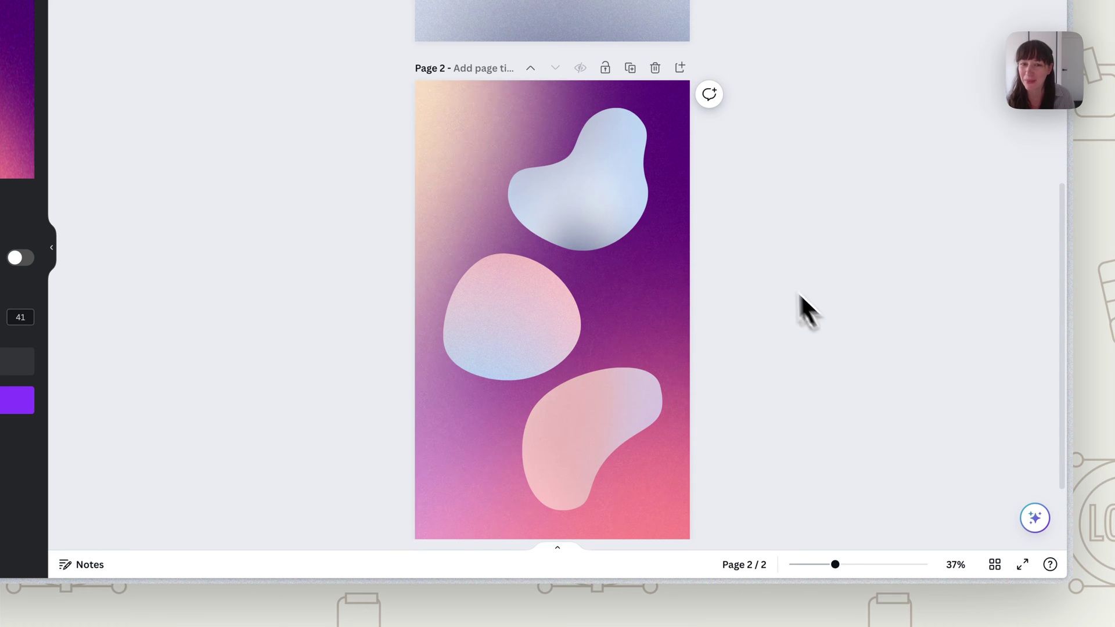
{"action": "scroll", "coordinate": [766, 261], "scroll_direction": "down", "scroll_amount": 2}
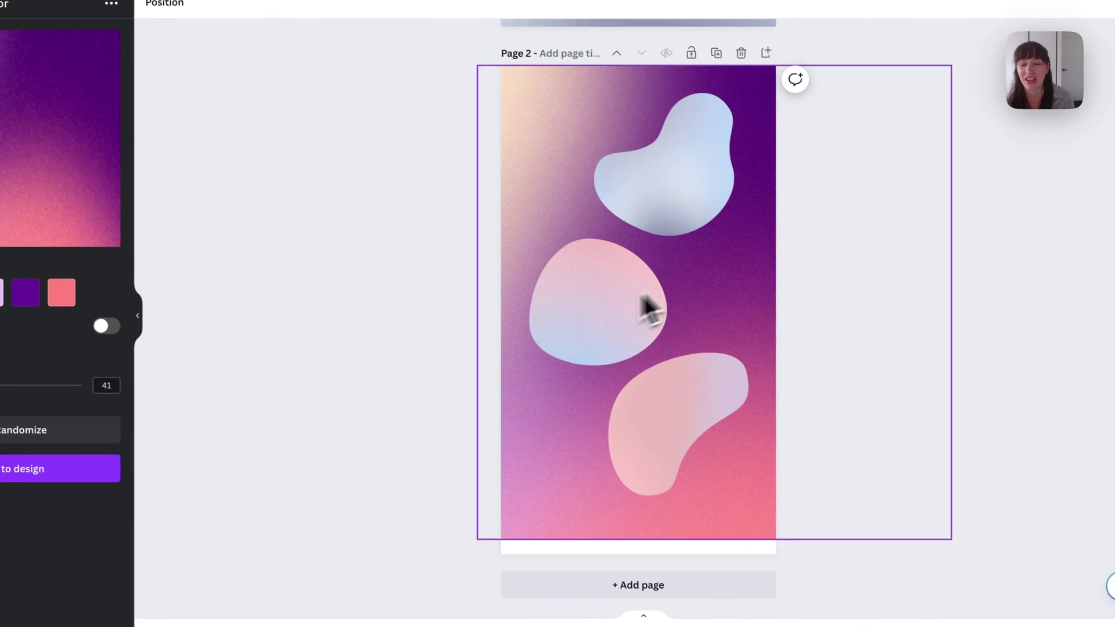
{"action": "left_click_drag", "start_coordinate": [754, 481], "coordinate": [754, 504]}
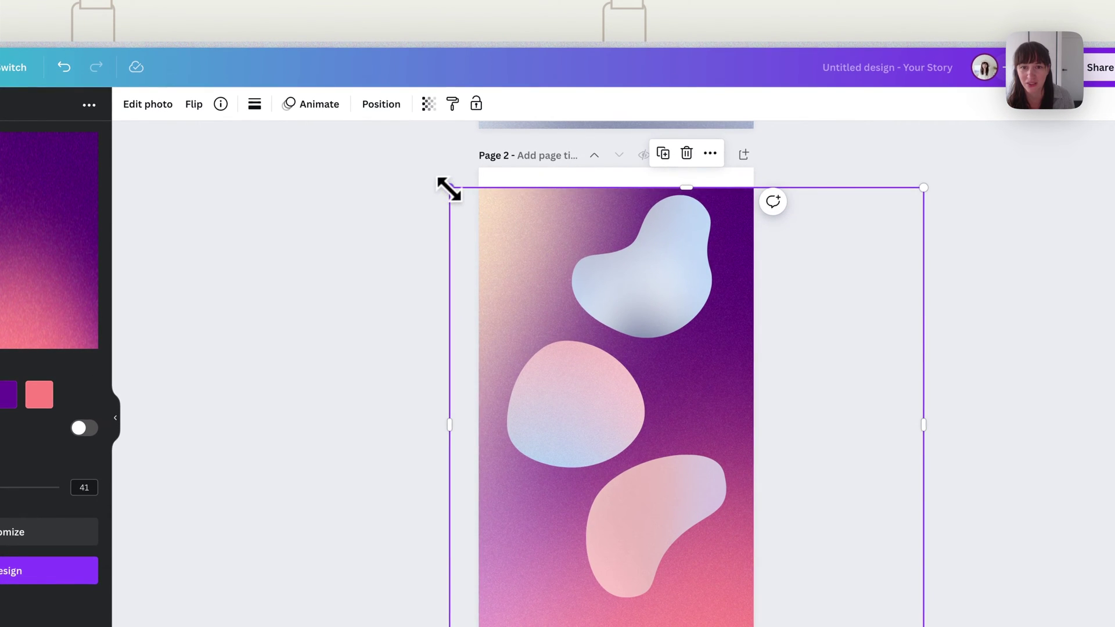
{"action": "left_click_drag", "start_coordinate": [449, 187], "coordinate": [426, 164]}
{"action": "left_click_drag", "start_coordinate": [912, 343], "coordinate": [787, 329]}
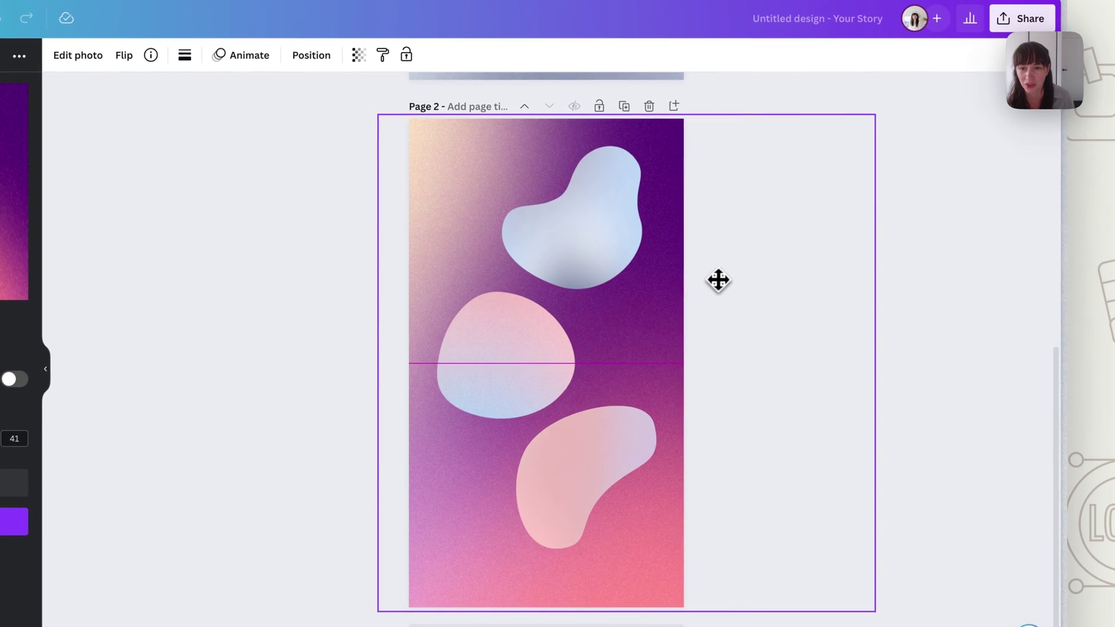
{"action": "left_click_drag", "start_coordinate": [718, 281], "coordinate": [718, 281]}
{"action": "left_click", "coordinate": [929, 344]}
{"action": "left_click", "coordinate": [597, 228]}
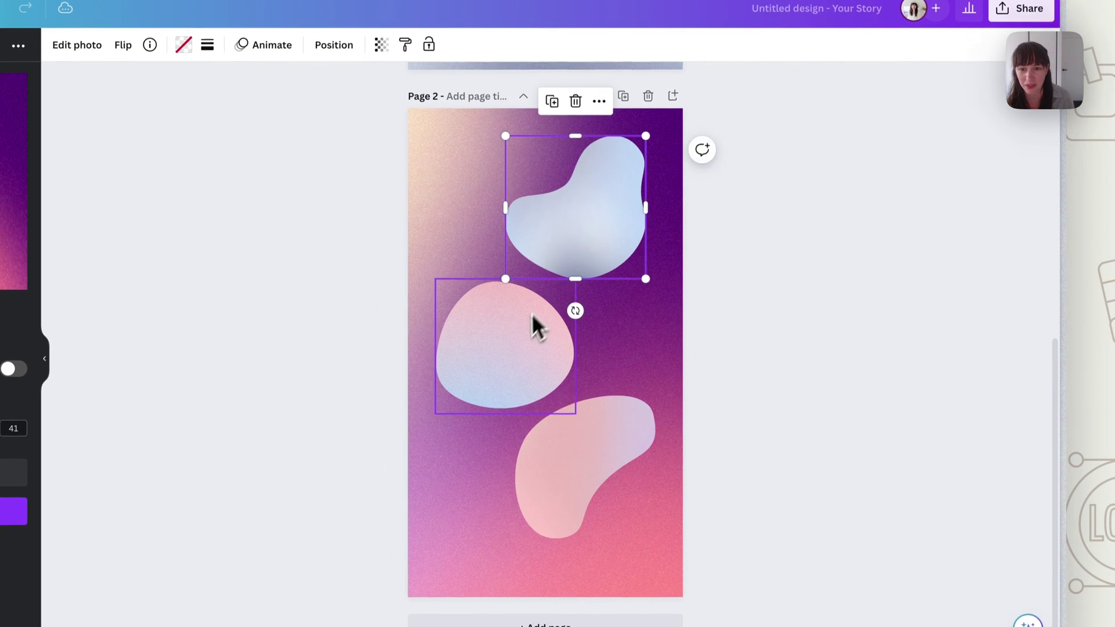
{"action": "left_click", "coordinate": [537, 328]}
{"action": "left_click", "coordinate": [742, 411]}
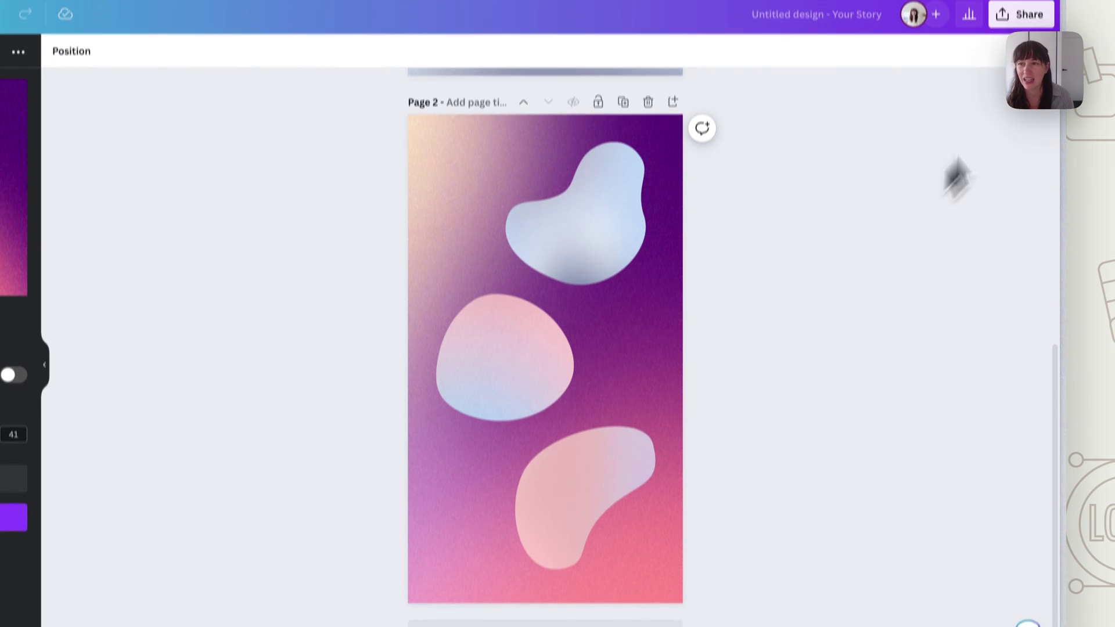
- Download a PNG with only Page 2 selected instead of all pages
{"action": "left_click", "coordinate": [1000, 62]}
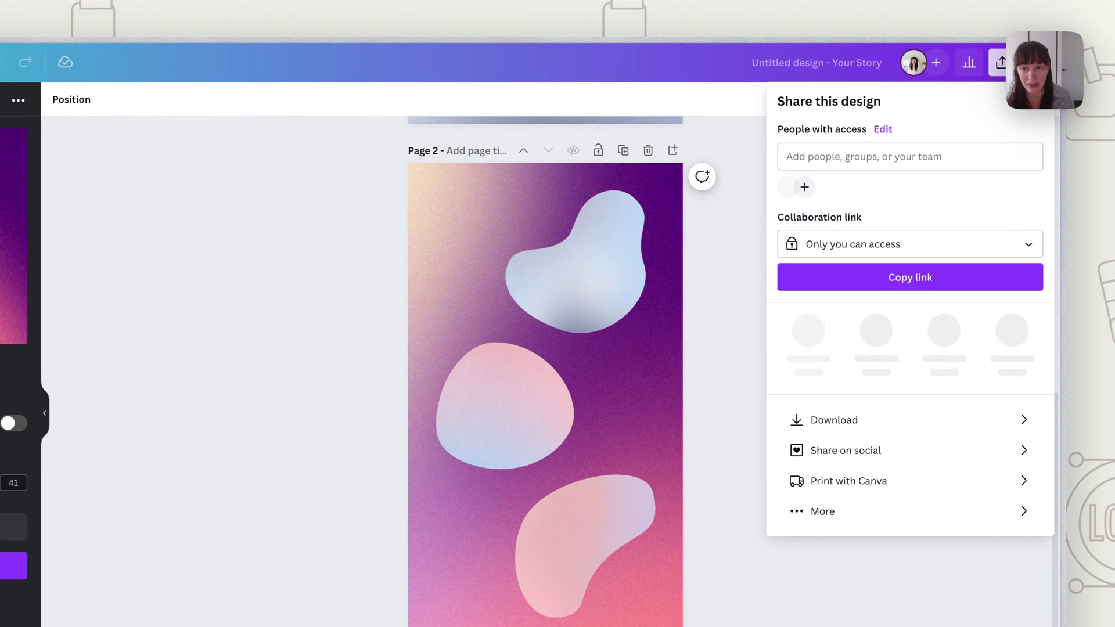
{"action": "left_click", "coordinate": [871, 411]}
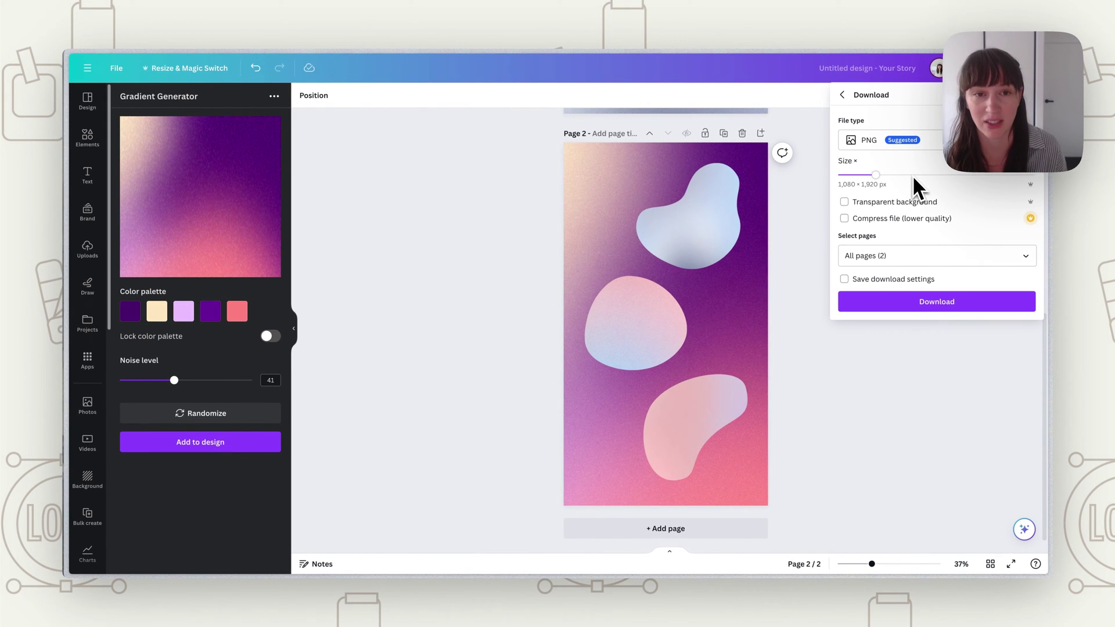
{"action": "left_click", "coordinate": [908, 256]}
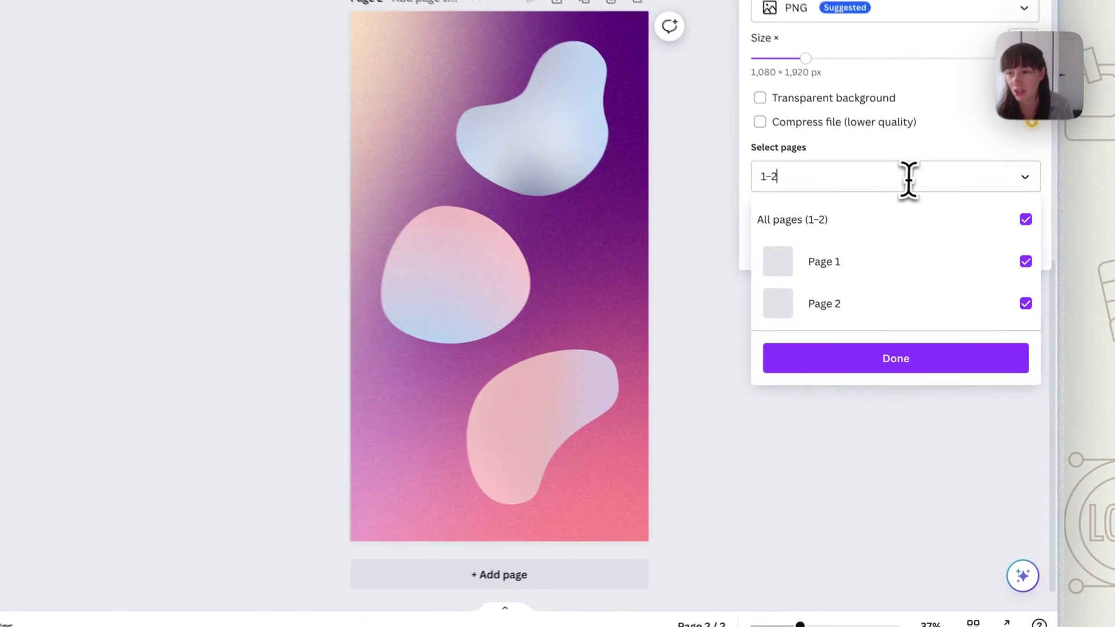
{"action": "left_click", "coordinate": [1026, 285]}
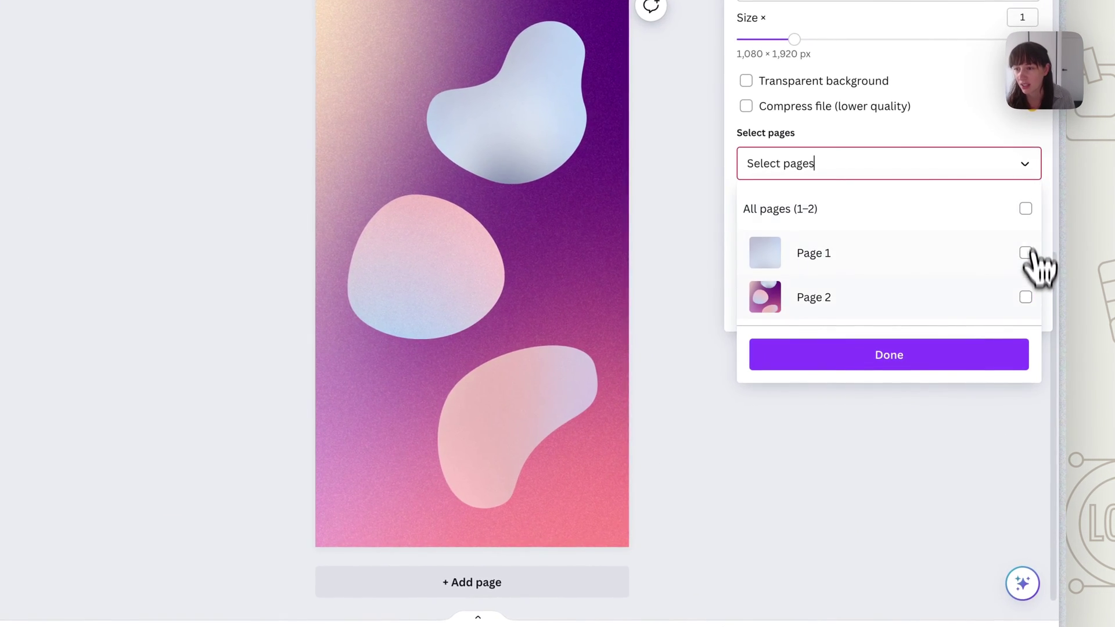
{"action": "left_click", "coordinate": [1025, 297]}
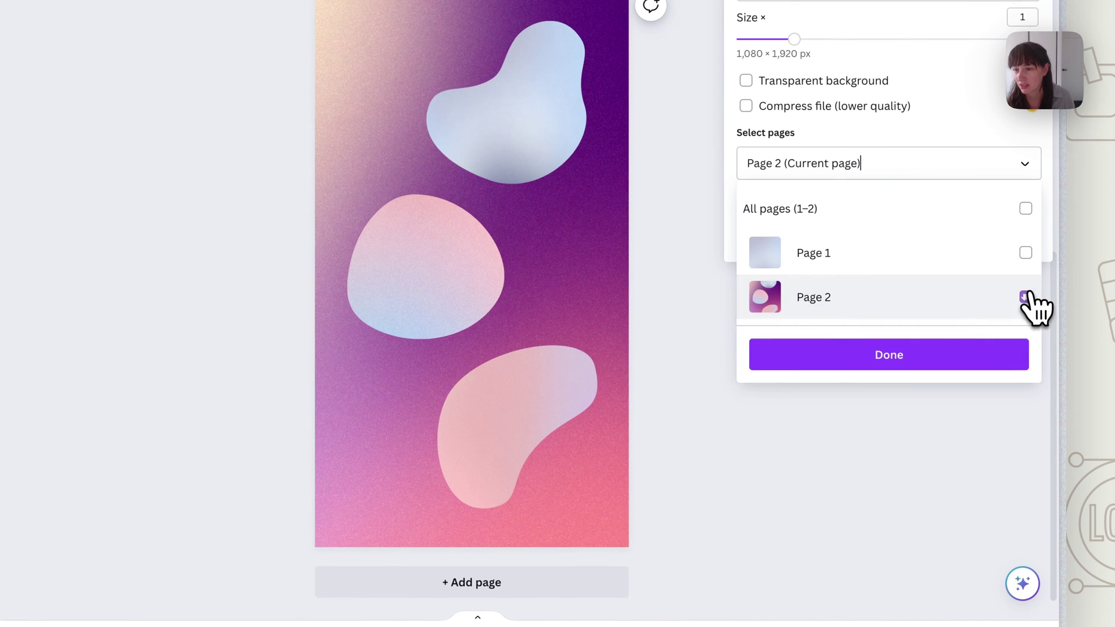
{"action": "left_click", "coordinate": [916, 359]}
{"action": "left_click", "coordinate": [964, 241]}
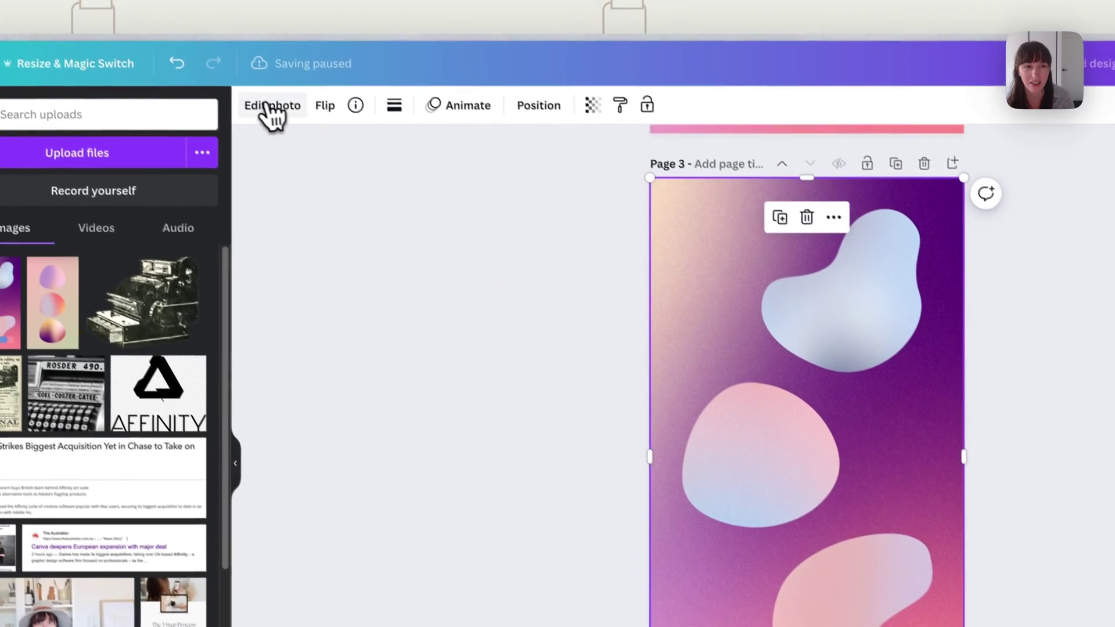
- Open photo editing for the page 3 image and request the old photo editor
{"action": "left_click", "coordinate": [275, 123]}
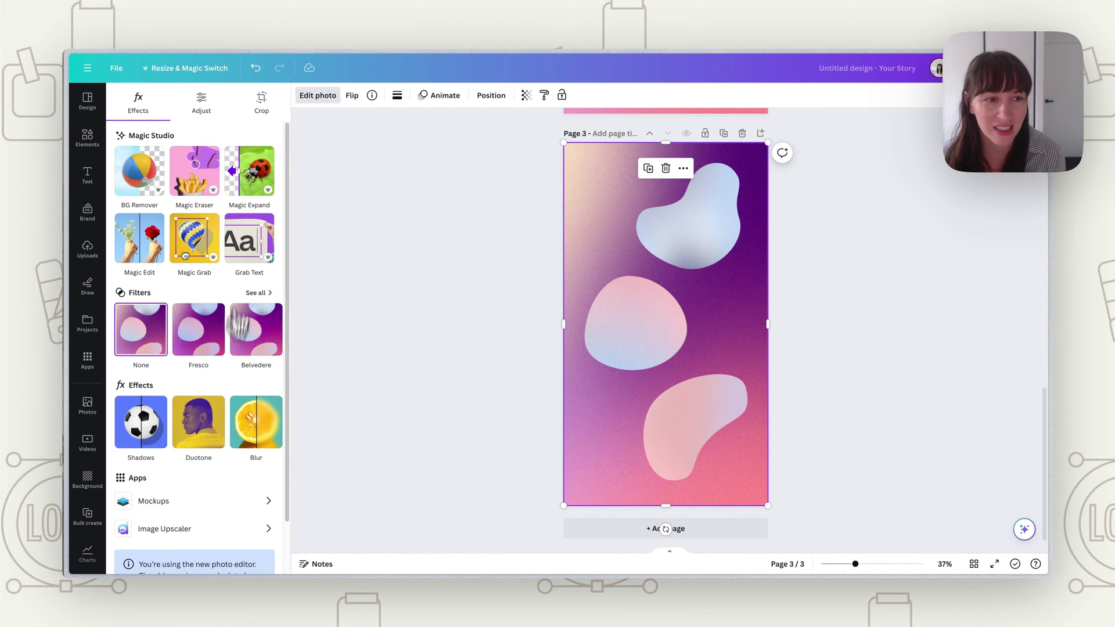
{"action": "scroll", "coordinate": [227, 393], "scroll_direction": "down", "scroll_amount": 2}
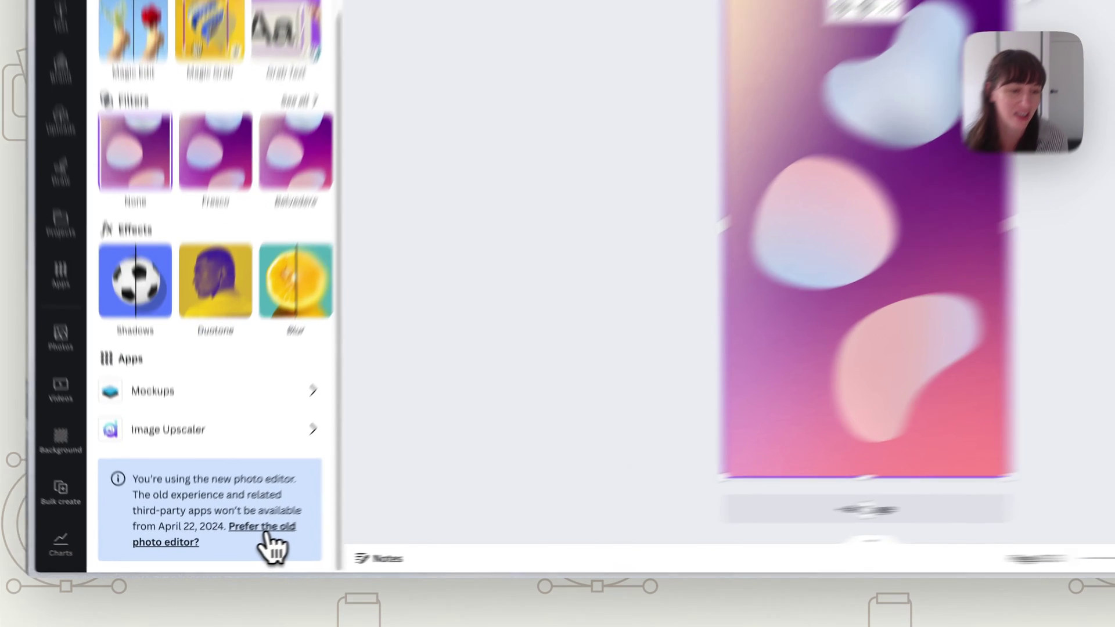
{"action": "left_click", "coordinate": [246, 544]}
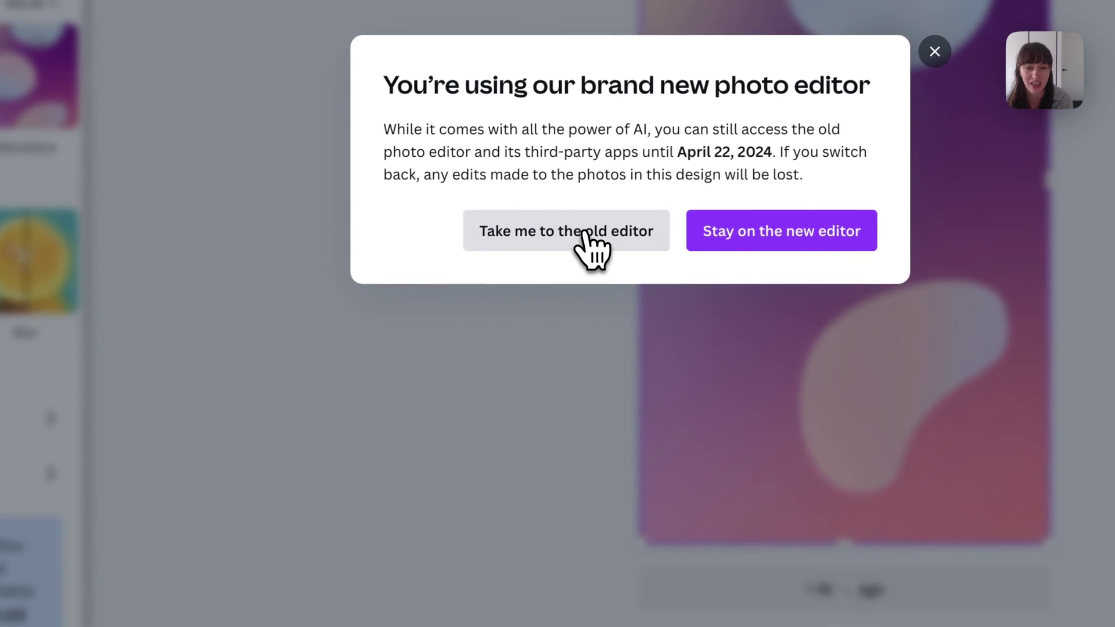
- In the old editor, apply a Liquify Smear with Barrel Blur 0.2 and Smear 0.15
{"action": "left_click", "coordinate": [664, 205]}
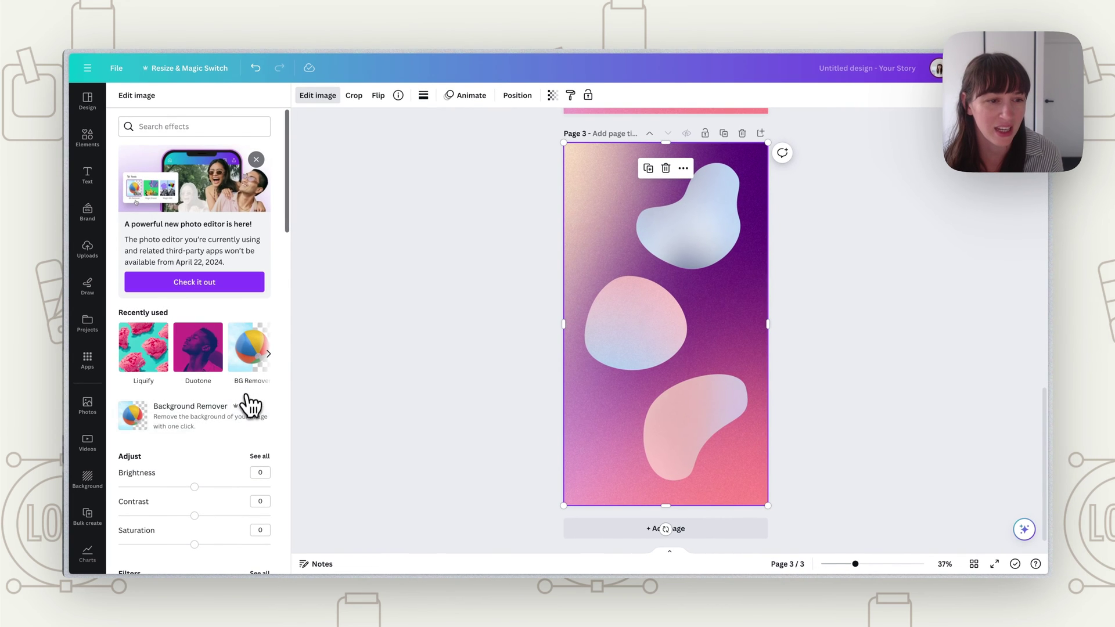
{"action": "left_click", "coordinate": [145, 352]}
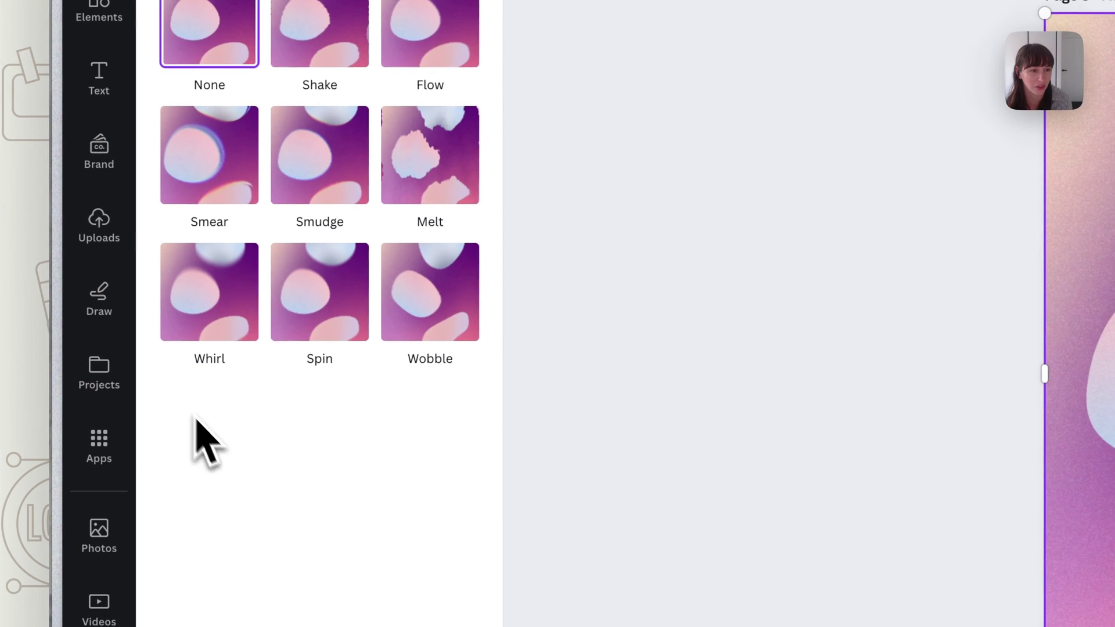
{"action": "left_click", "coordinate": [432, 154]}
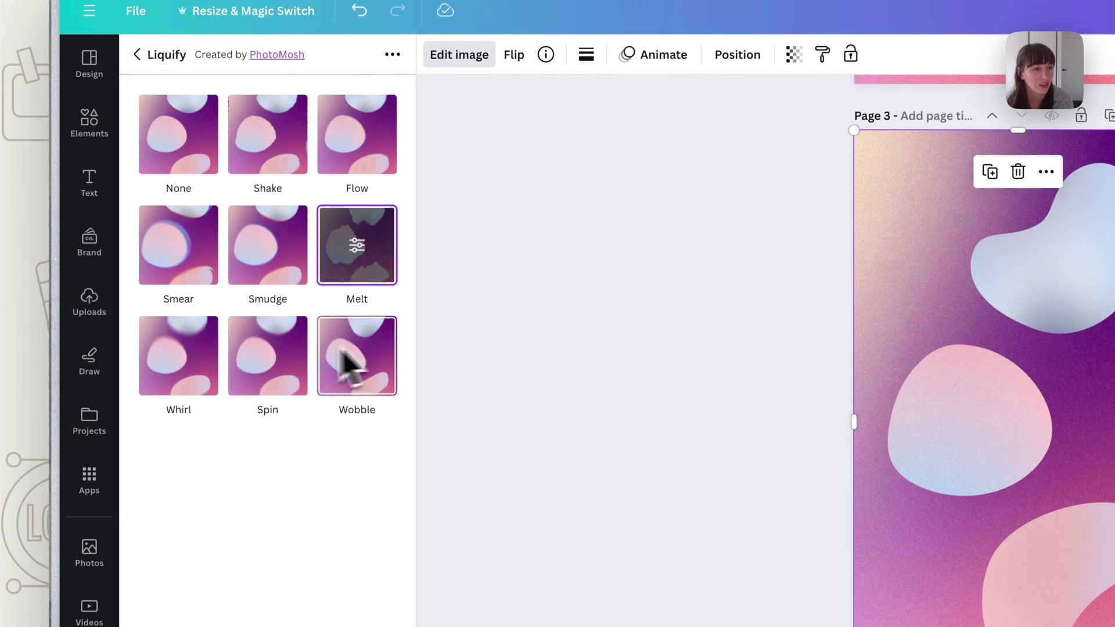
{"action": "left_click", "coordinate": [183, 245]}
{"action": "left_click", "coordinate": [179, 247]}
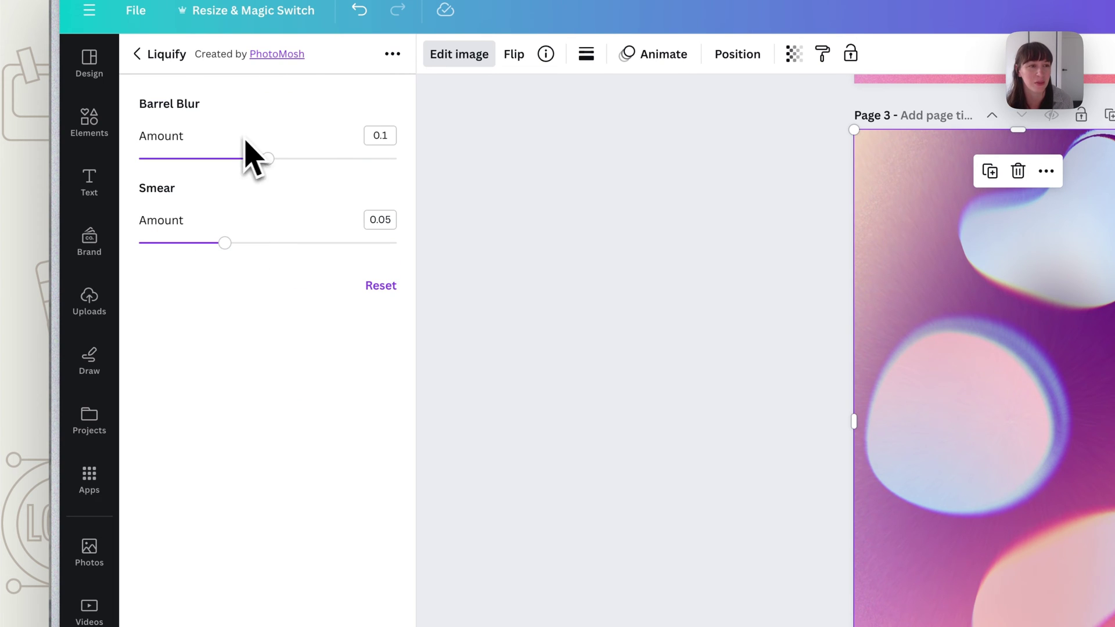
{"action": "left_click_drag", "start_coordinate": [269, 160], "coordinate": [441, 148]}
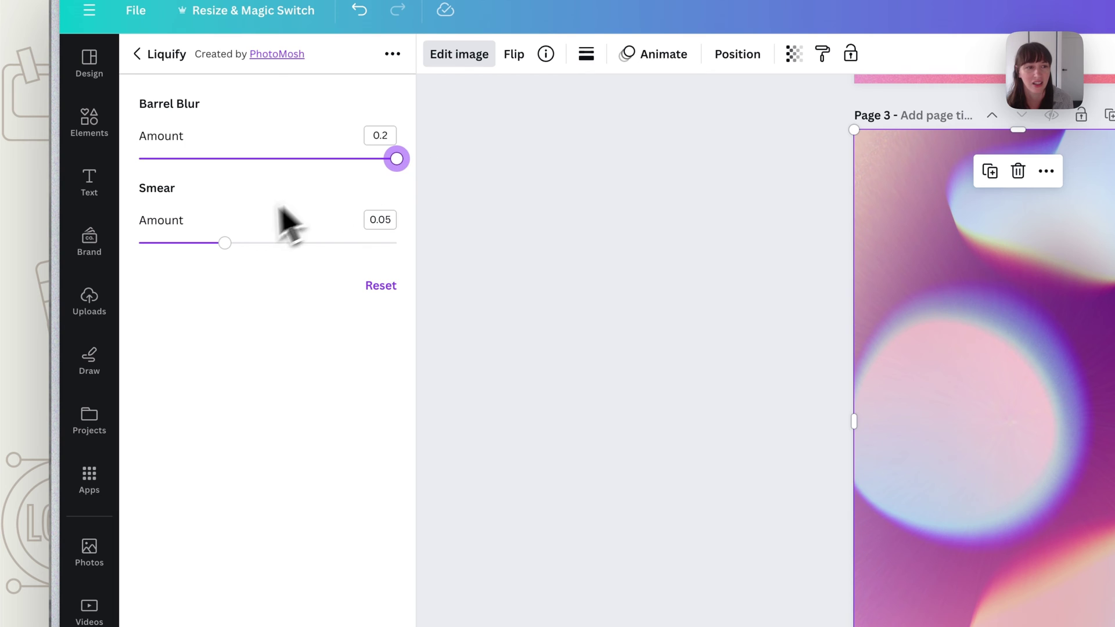
{"action": "mouse_move", "coordinate": [230, 262]}
{"action": "left_mouse_down"}
{"action": "mouse_move", "coordinate": [635, 249]}
{"action": "mouse_move", "coordinate": [771, 287]}
{"action": "left_mouse_up"}
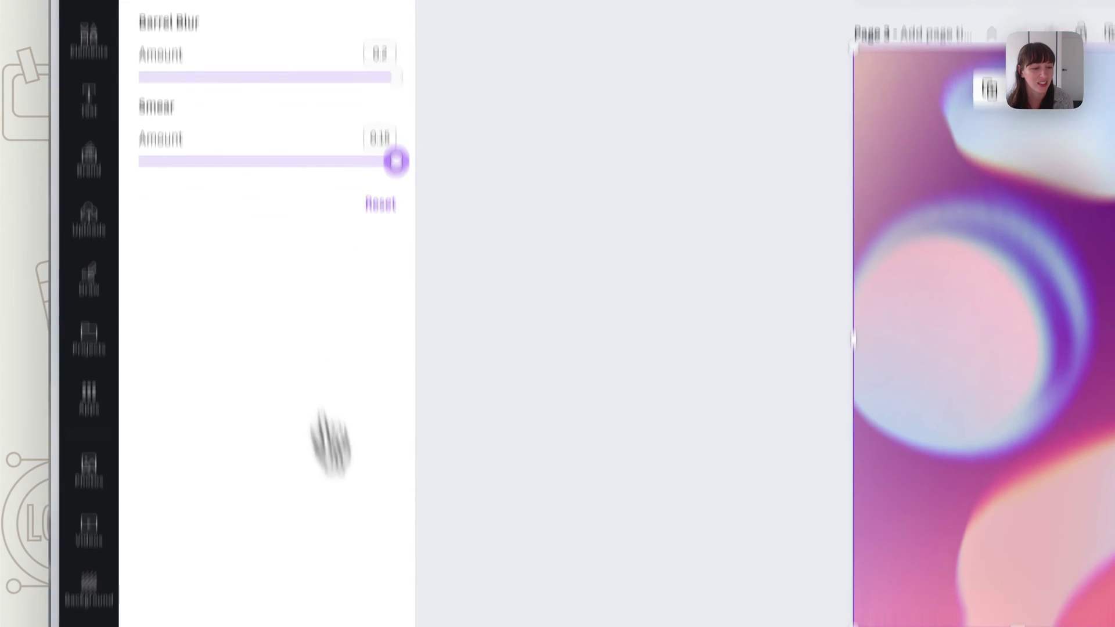
{"action": "left_click", "coordinate": [347, 548]}
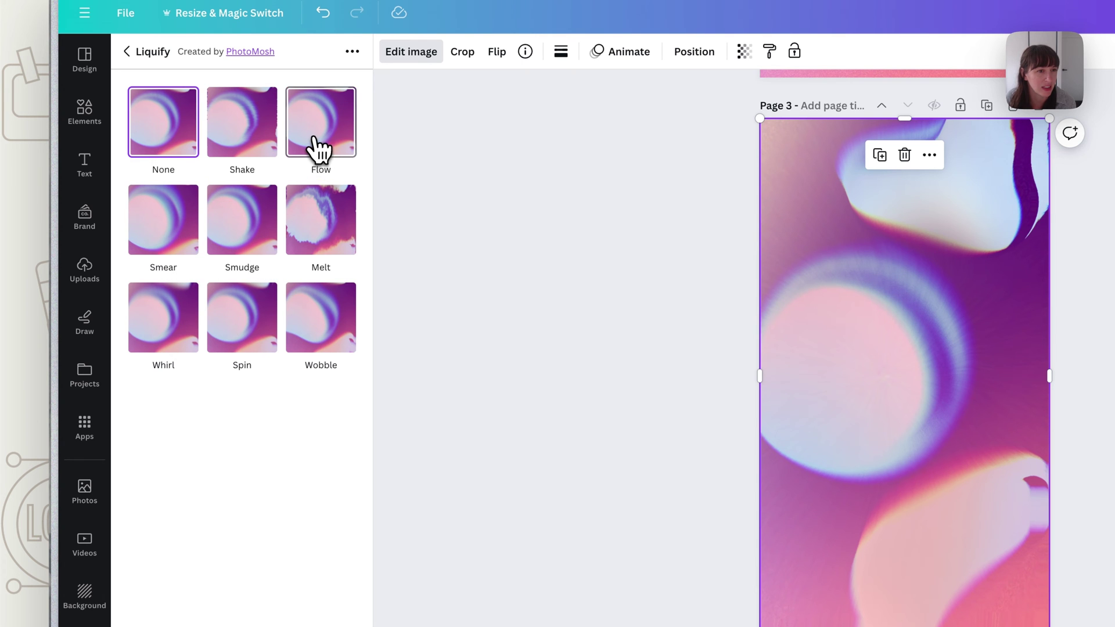
- Switch to the Flow warp with Barrel Blur 0.04 and Smear 0.15
{"action": "left_click", "coordinate": [340, 148]}
{"action": "left_click", "coordinate": [322, 131]}
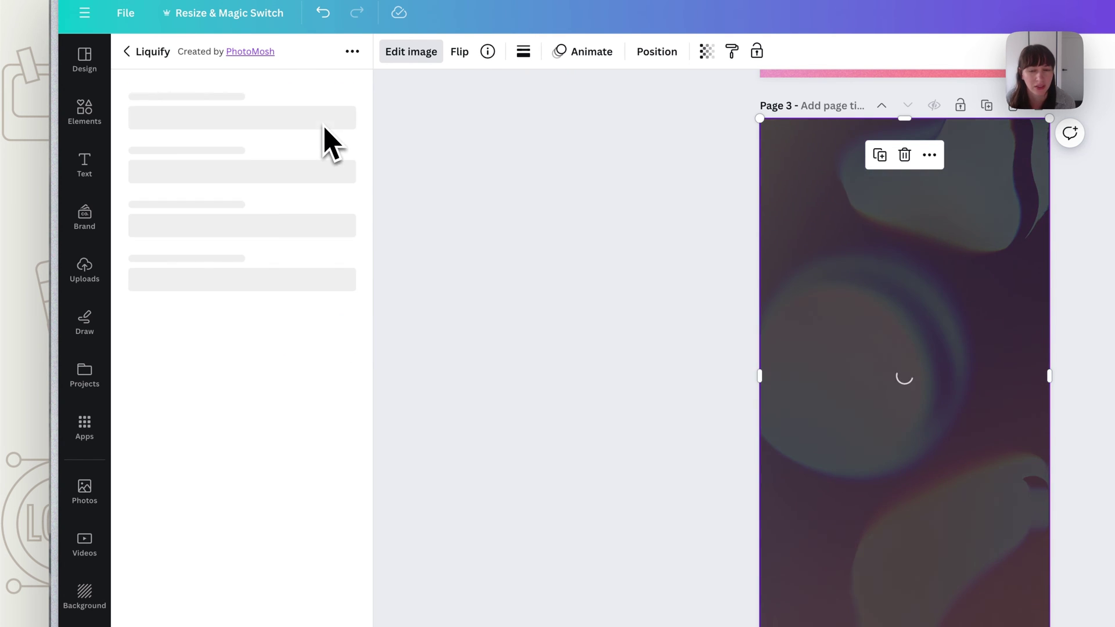
{"action": "left_click_drag", "start_coordinate": [141, 143], "coordinate": [181, 172]}
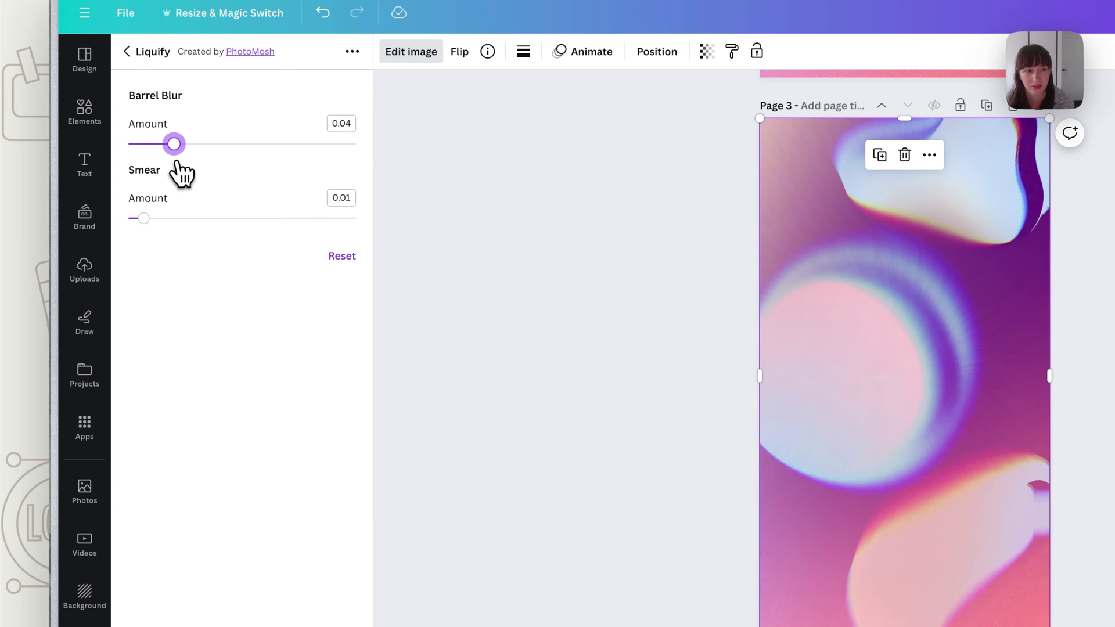
{"action": "left_click_drag", "start_coordinate": [152, 220], "coordinate": [387, 210]}
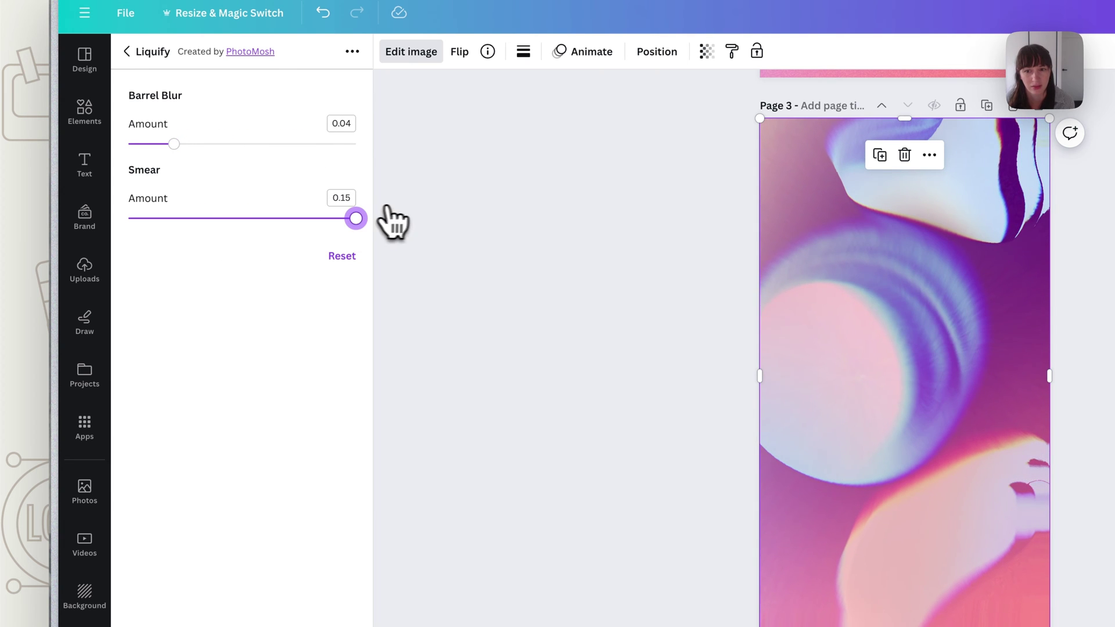
{"action": "left_click", "coordinate": [424, 218]}
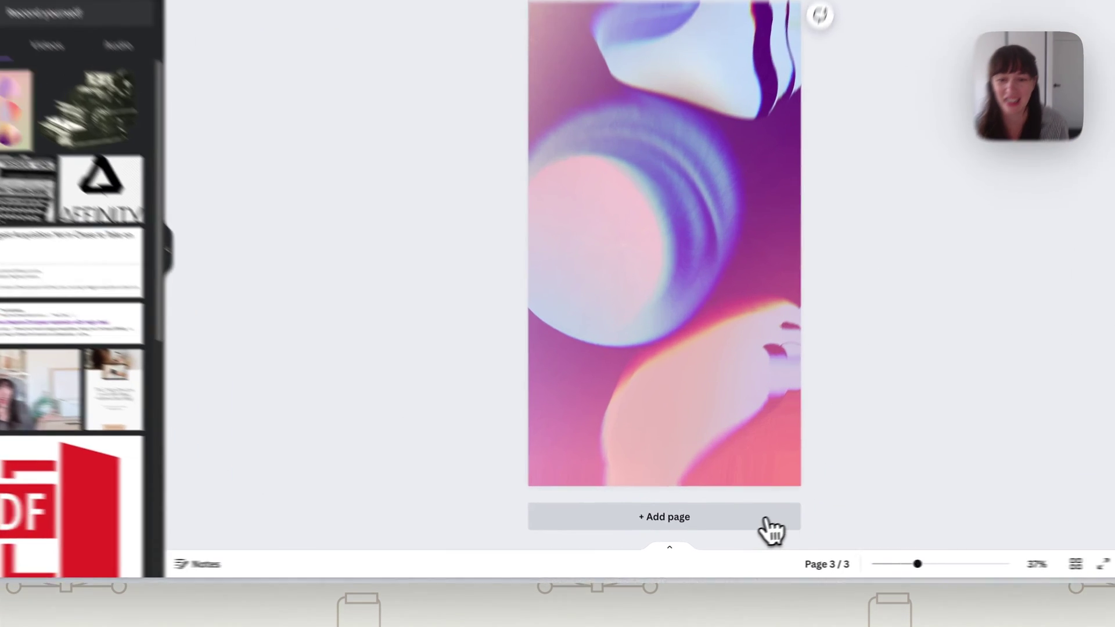
- Add a new page 4 and place the gradient upload, enlarged to fill it
{"action": "left_click", "coordinate": [746, 529]}
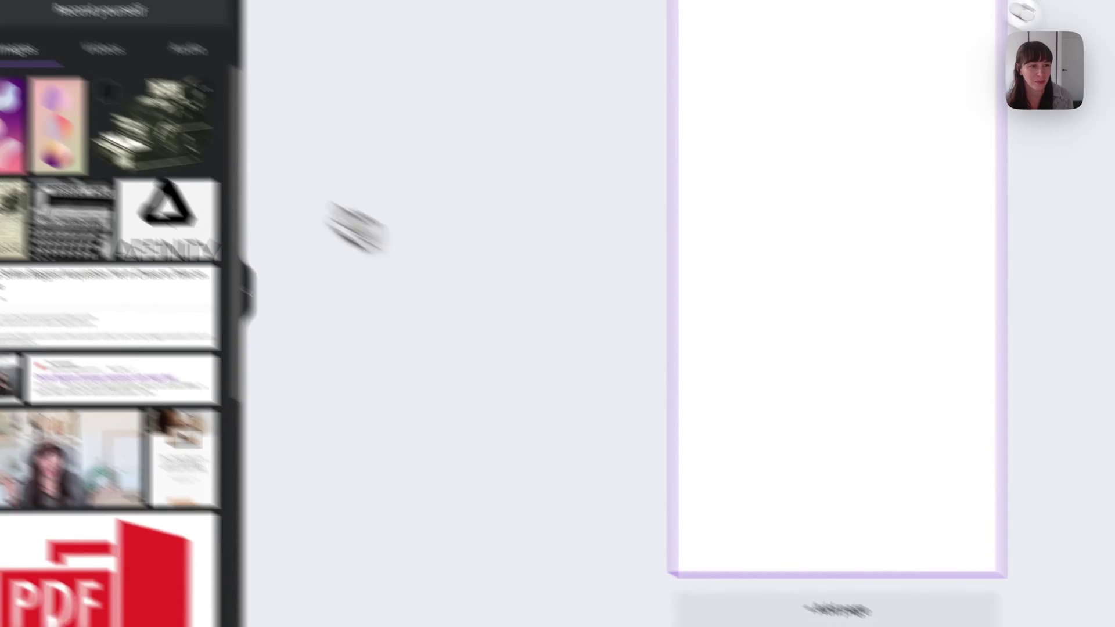
{"action": "left_click", "coordinate": [74, 159]}
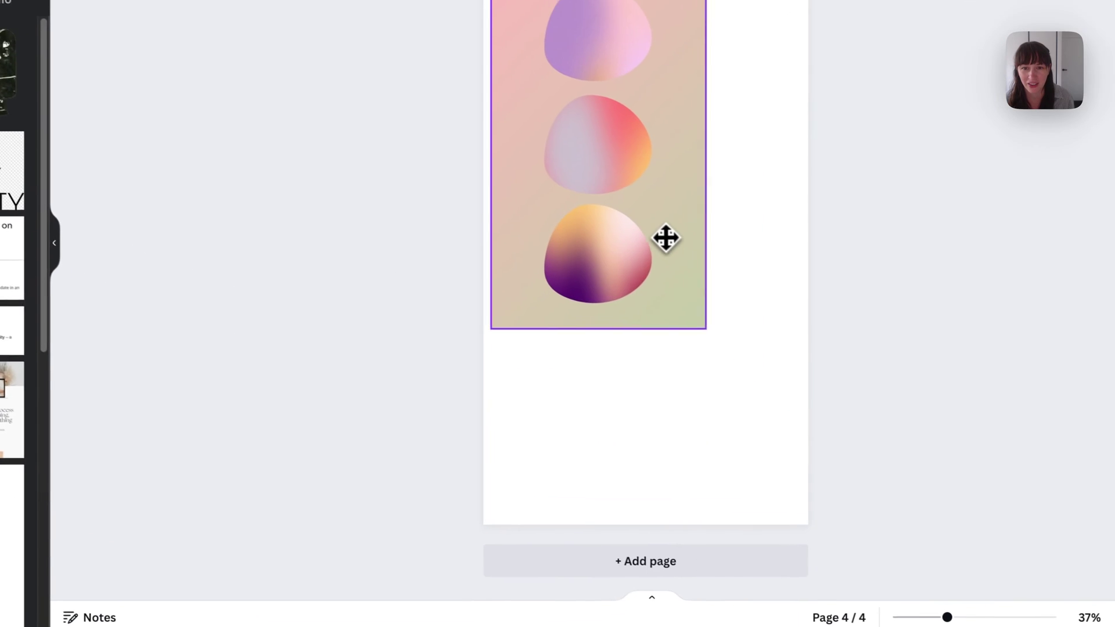
{"action": "left_click_drag", "start_coordinate": [698, 321], "coordinate": [807, 525]}
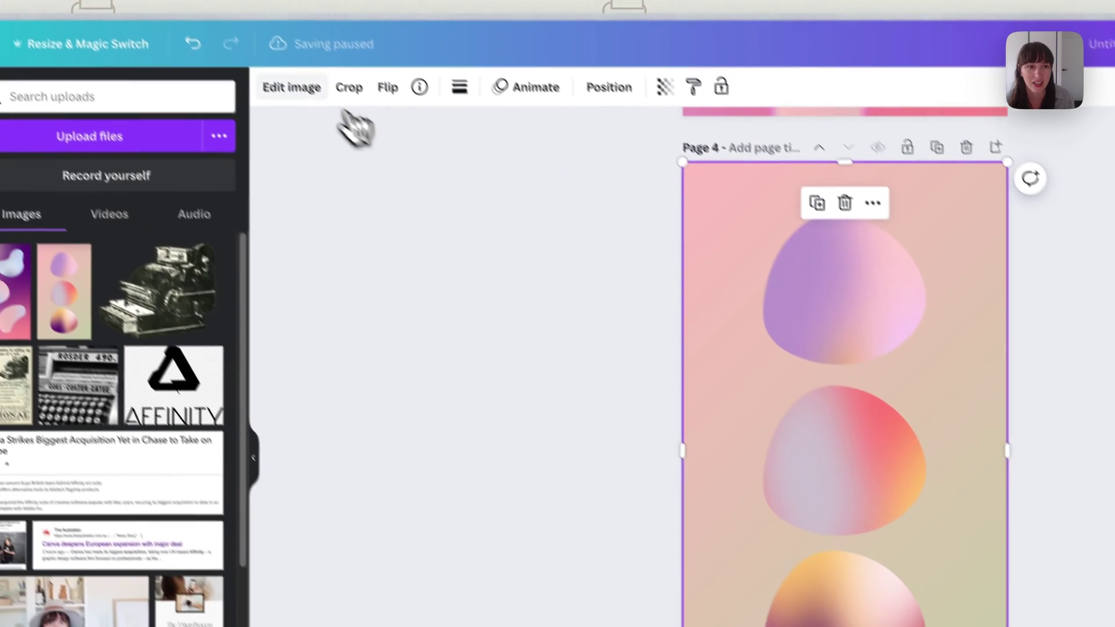
- Apply a Liquify Wobble with lower amount and larger size, then add a blur effect
{"action": "left_click", "coordinate": [318, 116]}
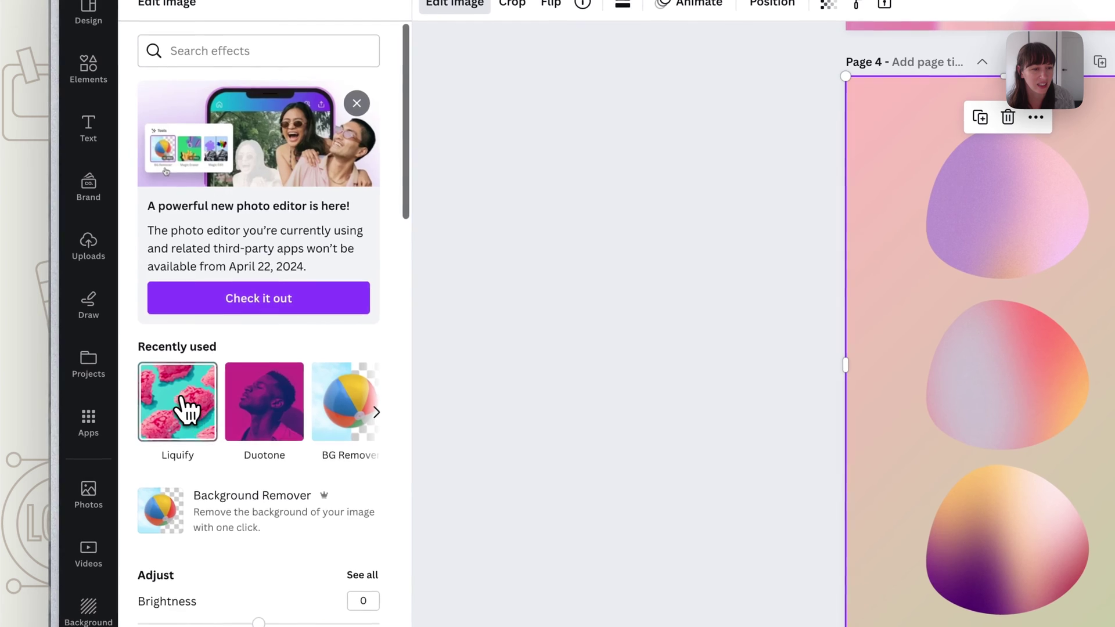
{"action": "left_click", "coordinate": [43, 516]}
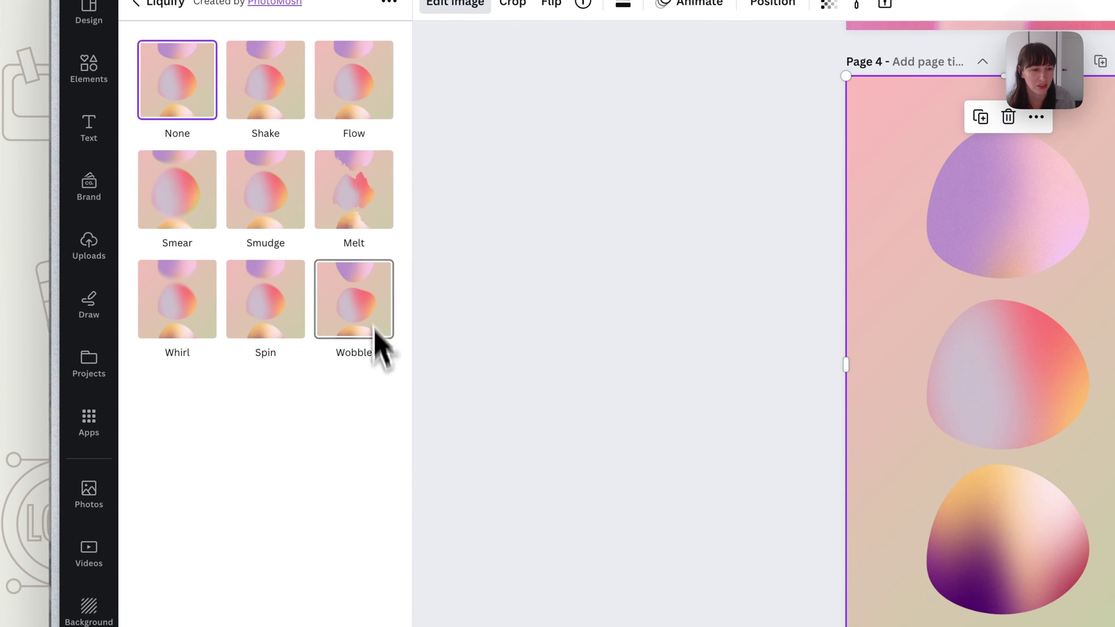
{"action": "left_click", "coordinate": [360, 301]}
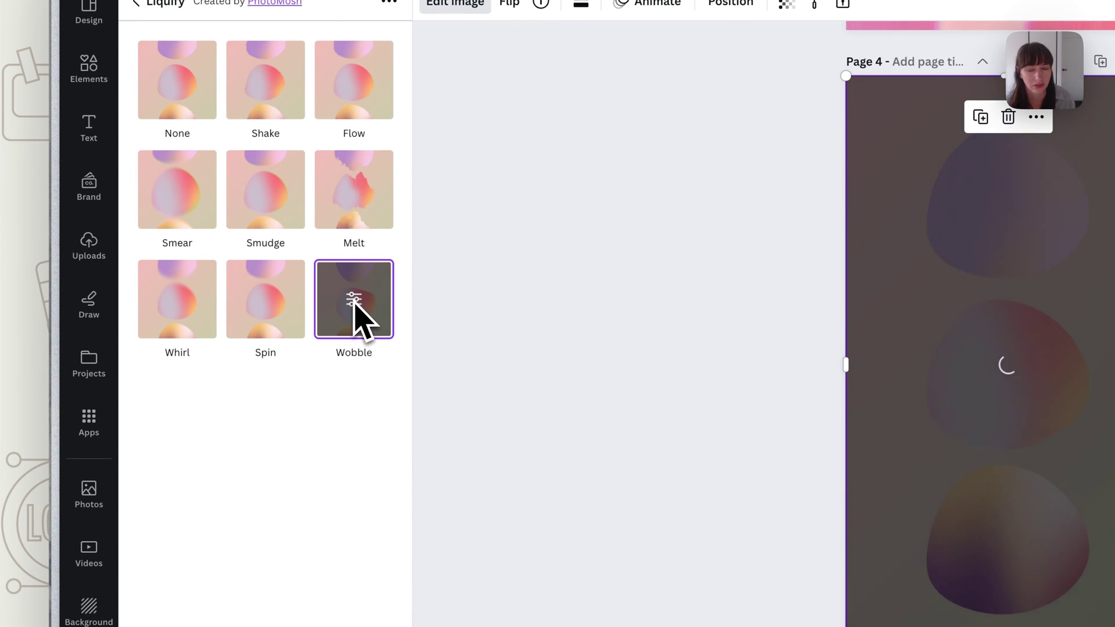
{"action": "left_click", "coordinate": [354, 302]}
{"action": "left_click_drag", "start_coordinate": [291, 104], "coordinate": [517, 150]}
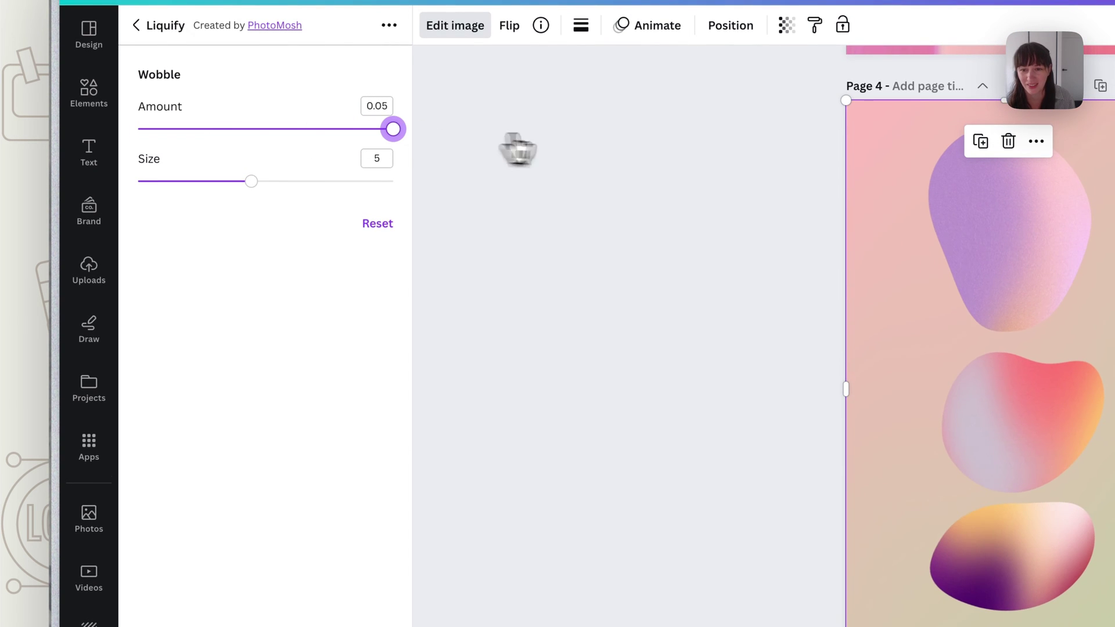
{"action": "left_click_drag", "start_coordinate": [251, 181], "coordinate": [308, 181]}
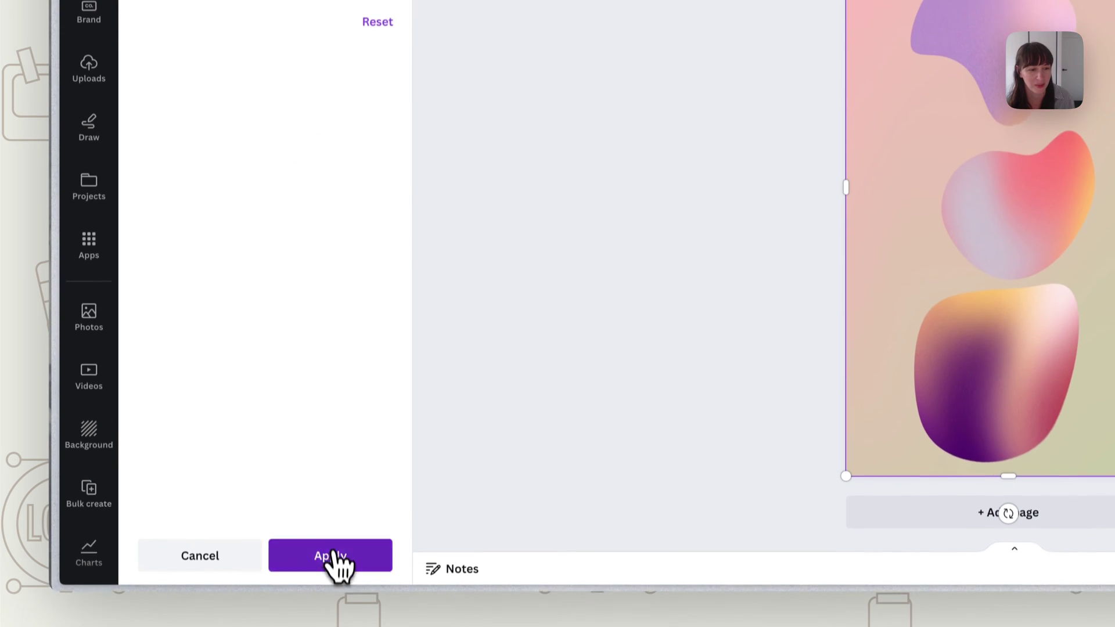
{"action": "left_click", "coordinate": [331, 563]}
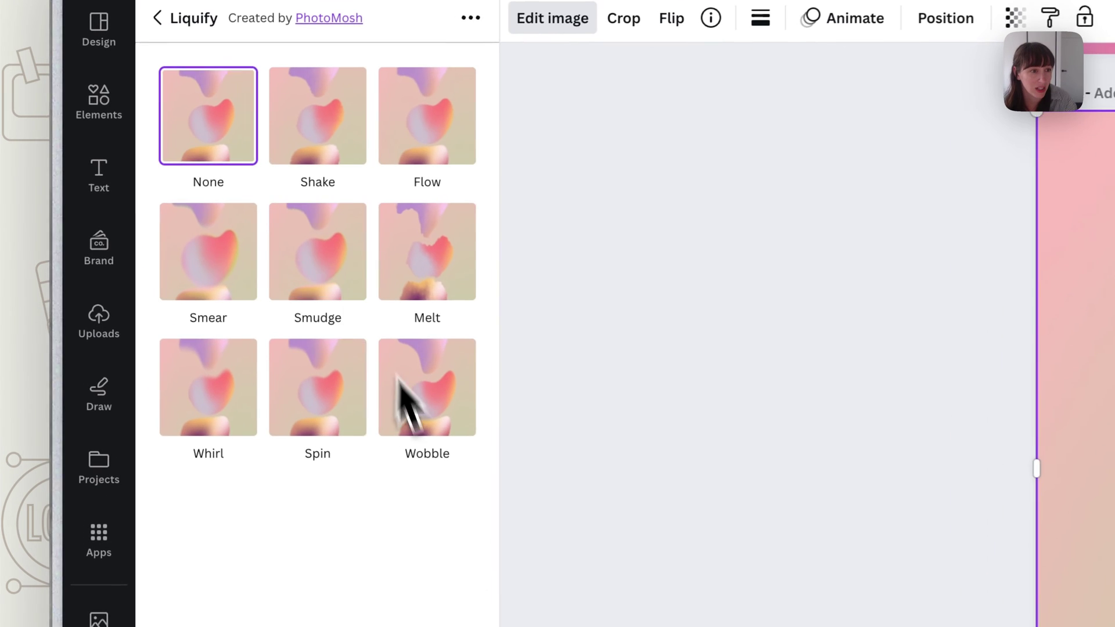
{"action": "left_click", "coordinate": [293, 238]}
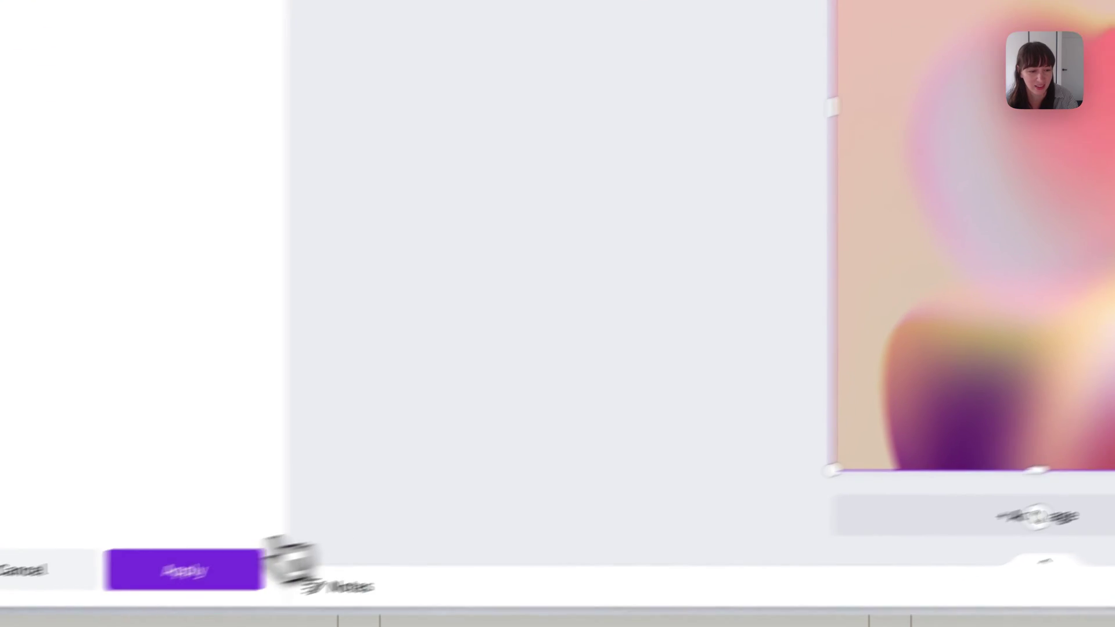
{"action": "left_click", "coordinate": [243, 569]}
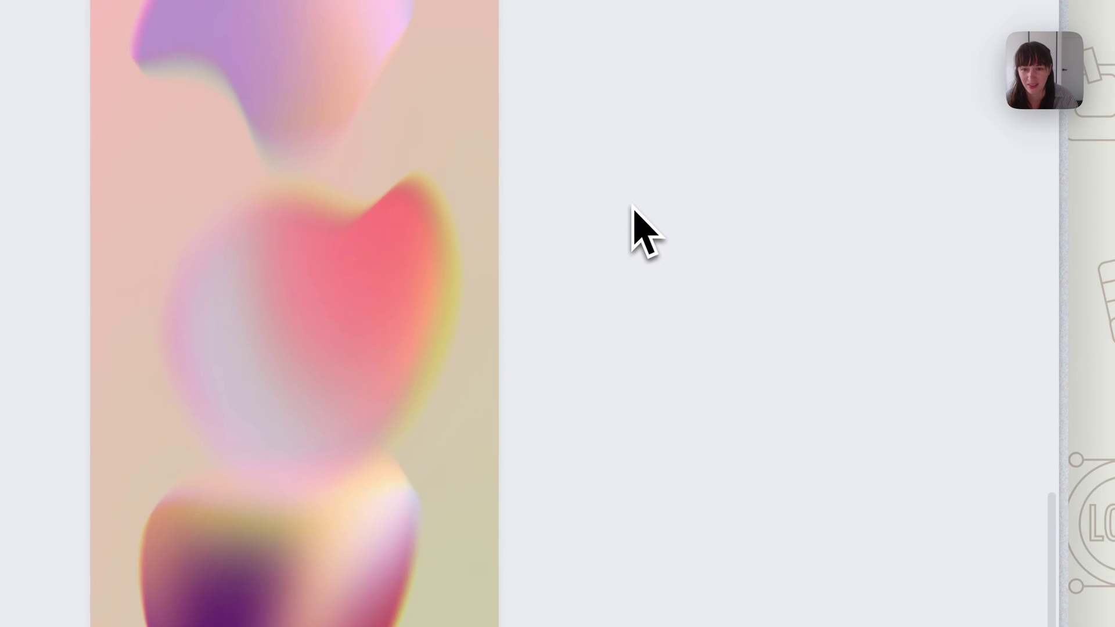
- Scroll through pages 3 and 4 to review them, ending on the blank page
{"action": "scroll", "coordinate": [629, 220], "scroll_direction": "down", "scroll_amount": 10}
{"action": "scroll", "coordinate": [630, 207], "scroll_direction": "down", "scroll_amount": 6}
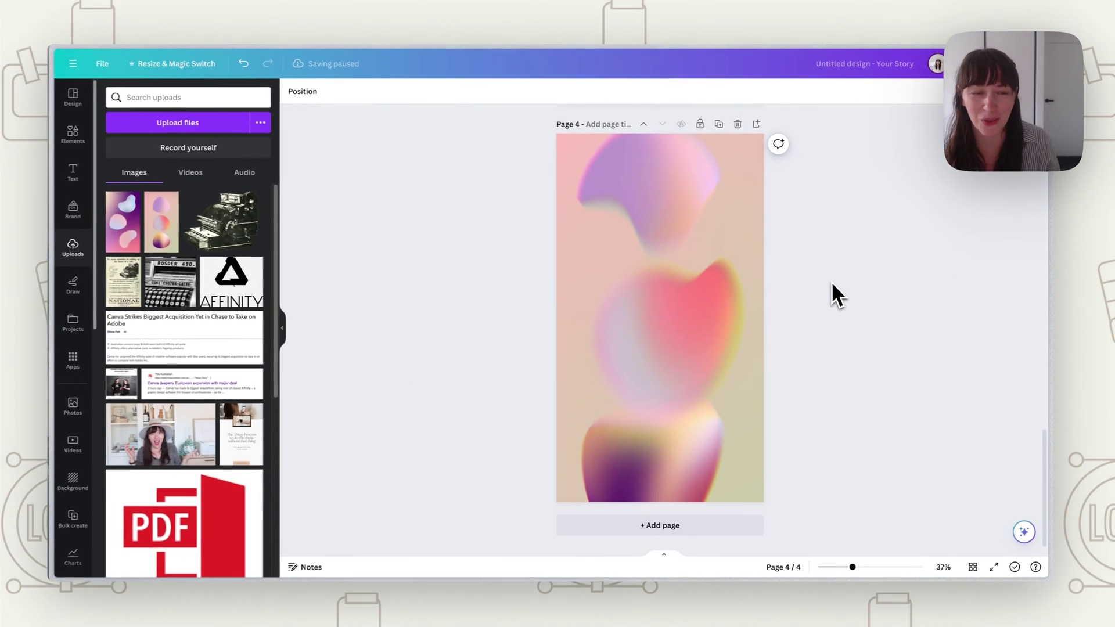
{"action": "scroll", "coordinate": [833, 282], "scroll_direction": "up", "scroll_amount": 5}
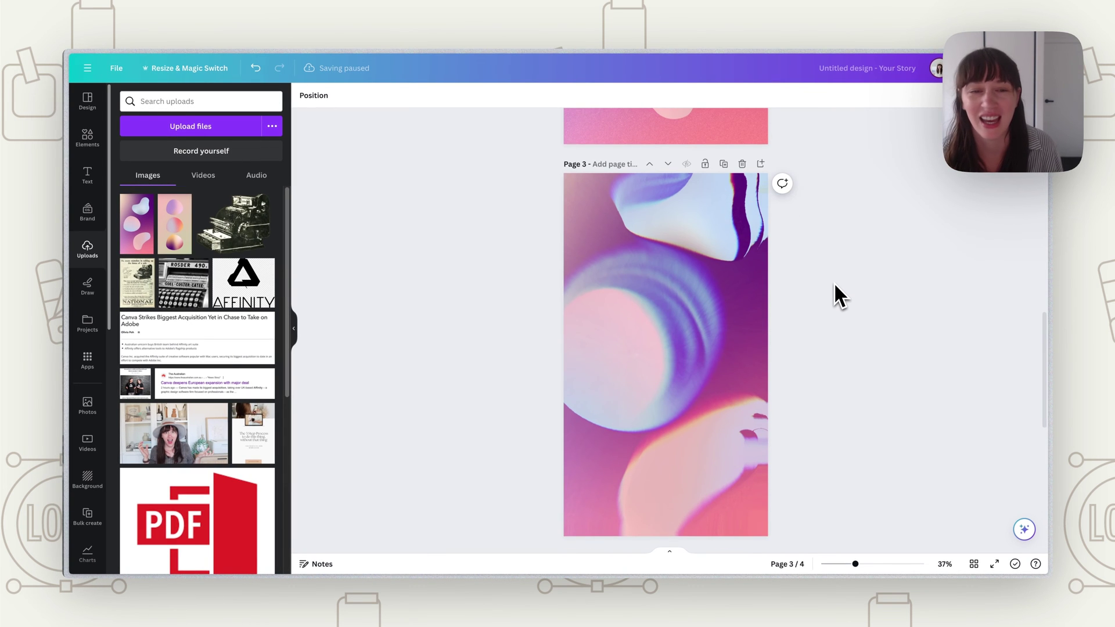
{"action": "scroll", "coordinate": [834, 282], "scroll_direction": "down", "scroll_amount": 6}
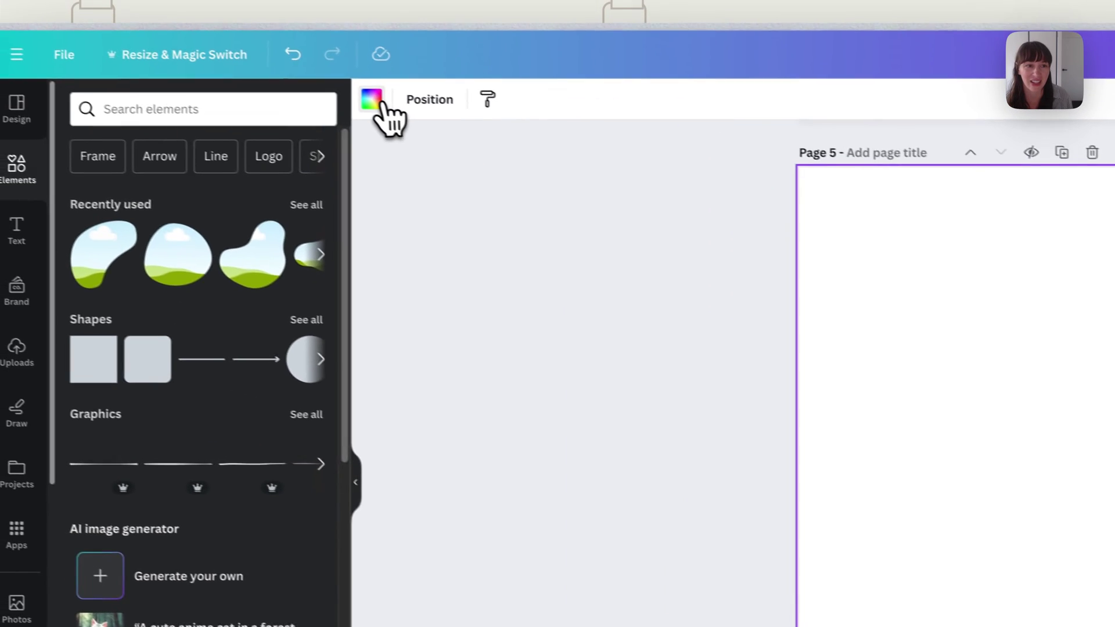
- Make page 5 peach and stretch a square into a full-width bar near the top
{"action": "left_click", "coordinate": [382, 105]}
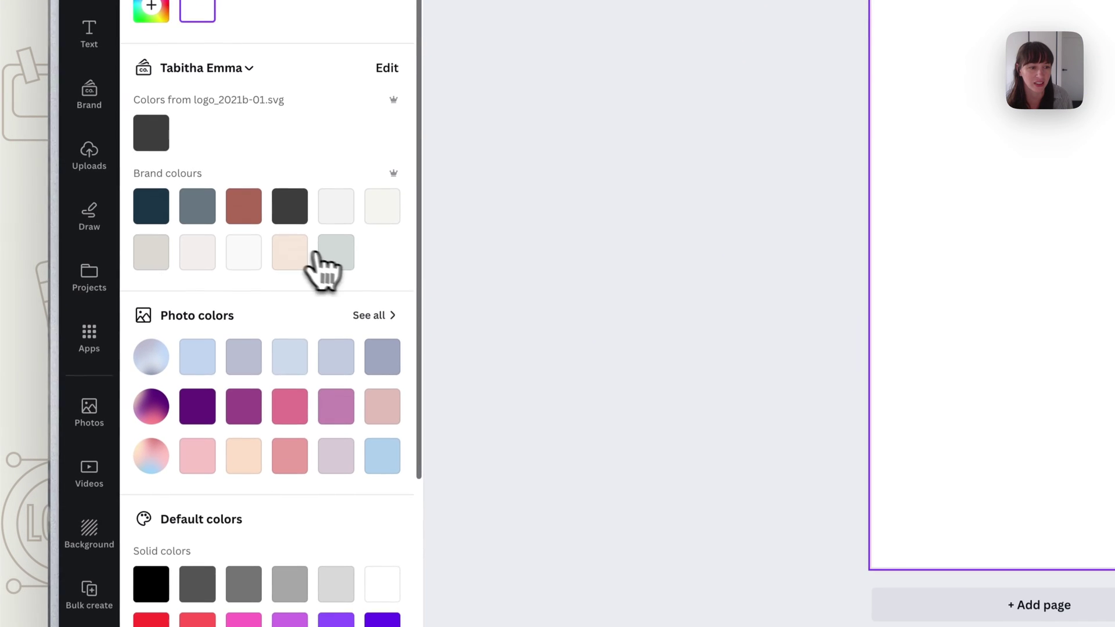
{"action": "left_click", "coordinate": [243, 453]}
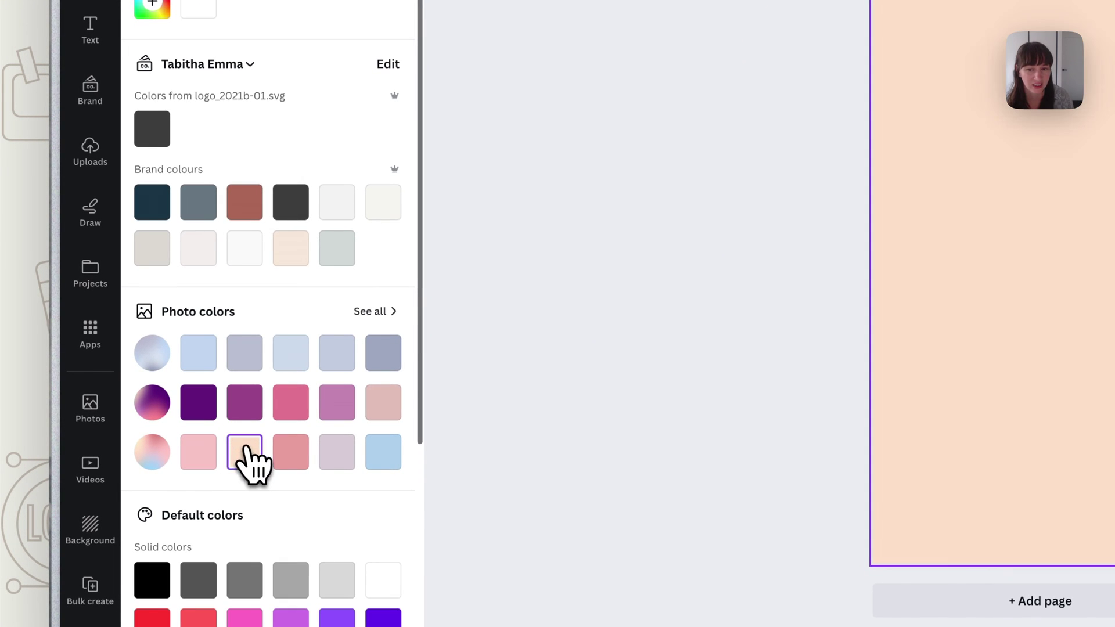
{"action": "left_click", "coordinate": [111, 121]}
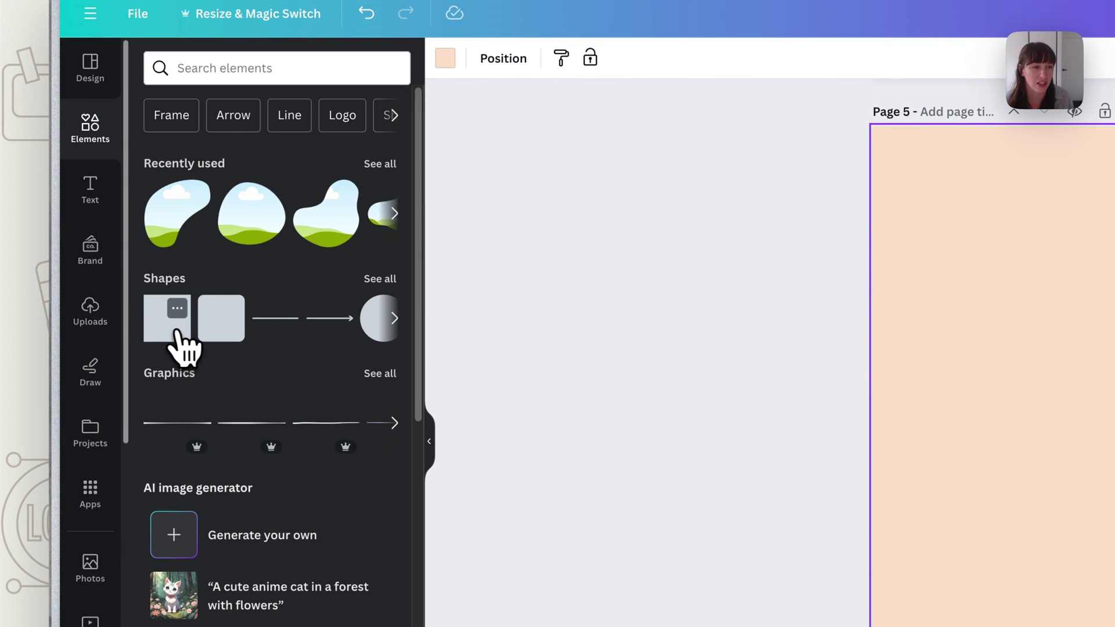
{"action": "left_click", "coordinate": [378, 283]}
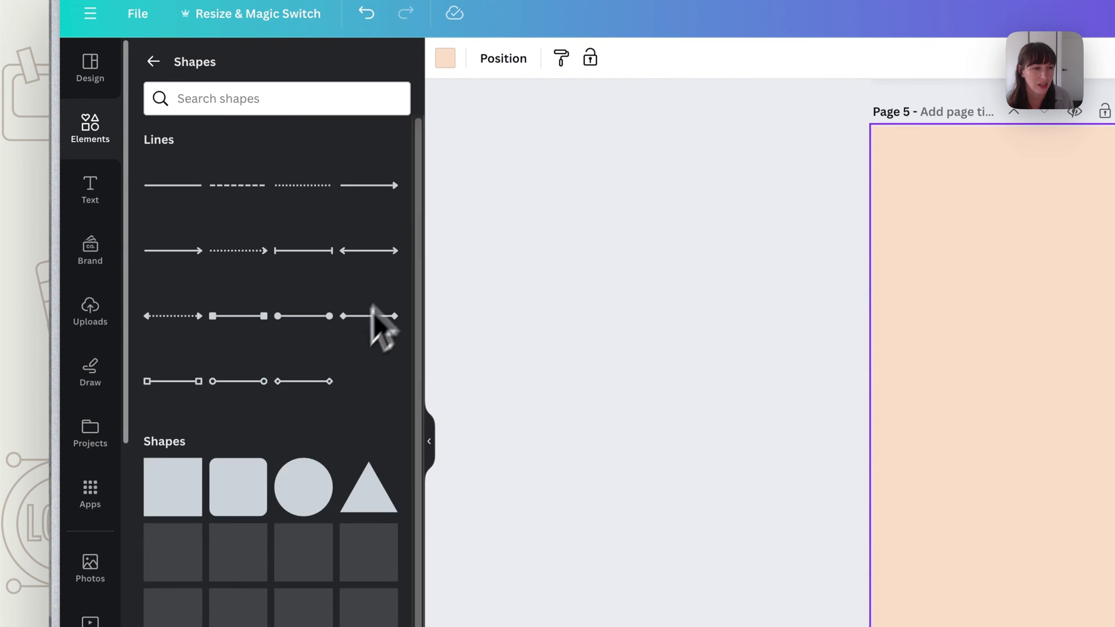
{"action": "left_click", "coordinate": [169, 308]}
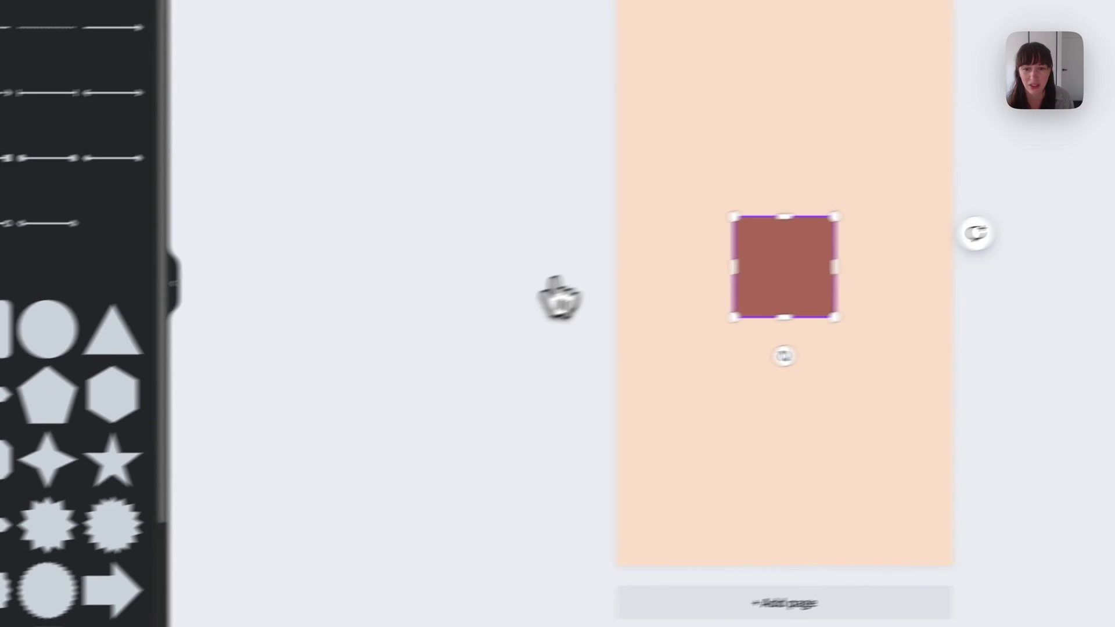
{"action": "left_click_drag", "start_coordinate": [981, 225], "coordinate": [836, 227]}
{"action": "left_click_drag", "start_coordinate": [742, 269], "coordinate": [859, 400]}
{"action": "left_click_drag", "start_coordinate": [757, 393], "coordinate": [716, 355]}
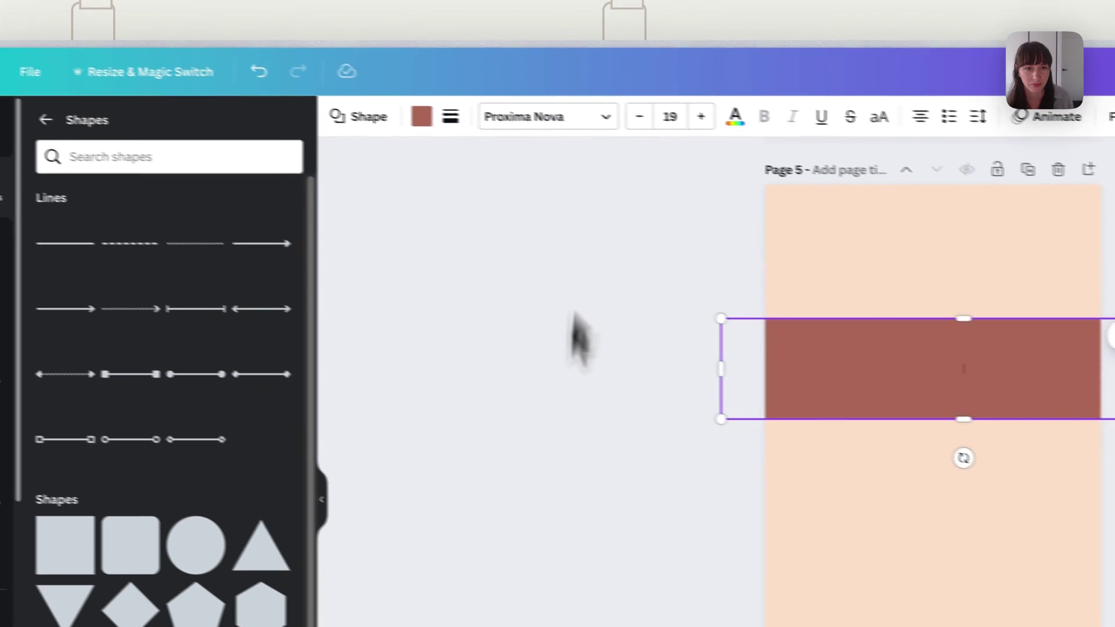
{"action": "left_click", "coordinate": [72, 46]}
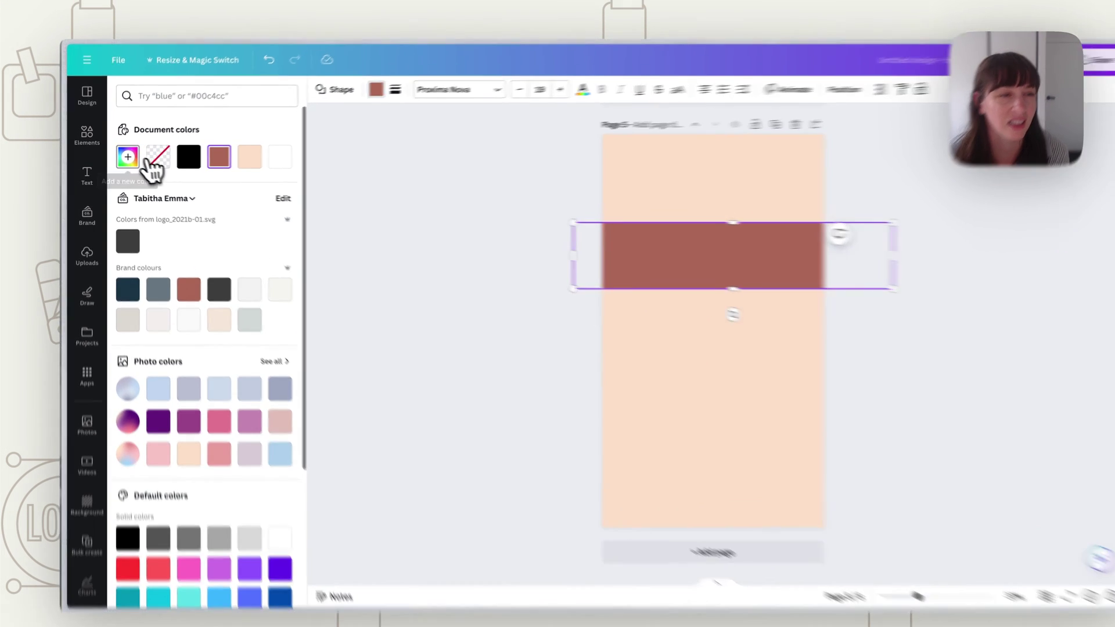
- Fill the bar with a vertical gradient from 0% opacity to #924D6D plum
{"action": "left_click", "coordinate": [124, 157]}
{"action": "left_click", "coordinate": [233, 190]}
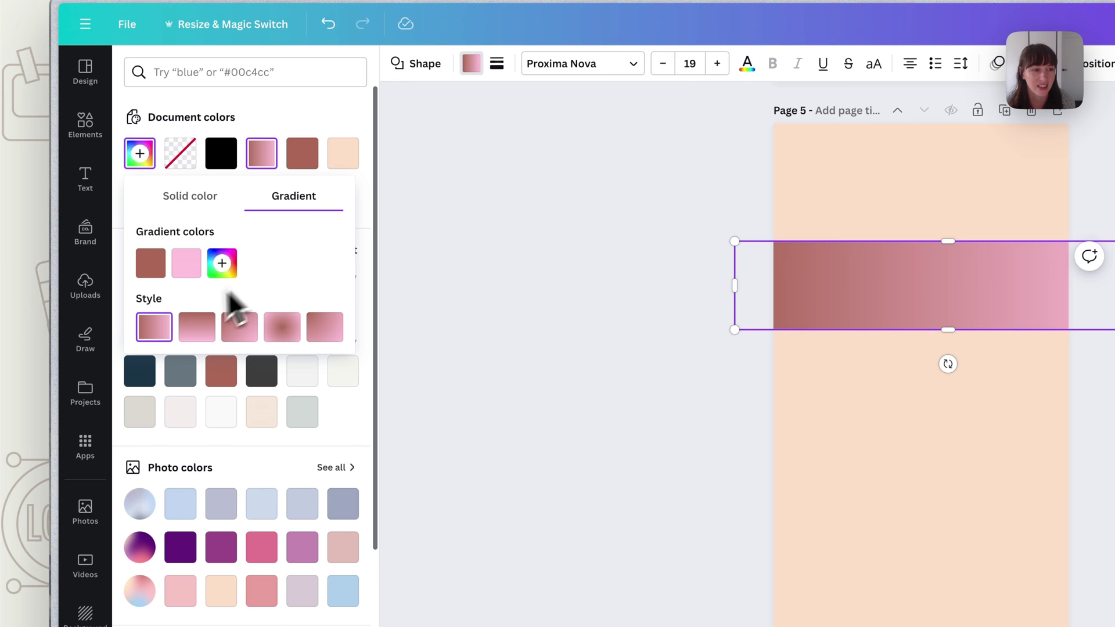
{"action": "left_click", "coordinate": [166, 281]}
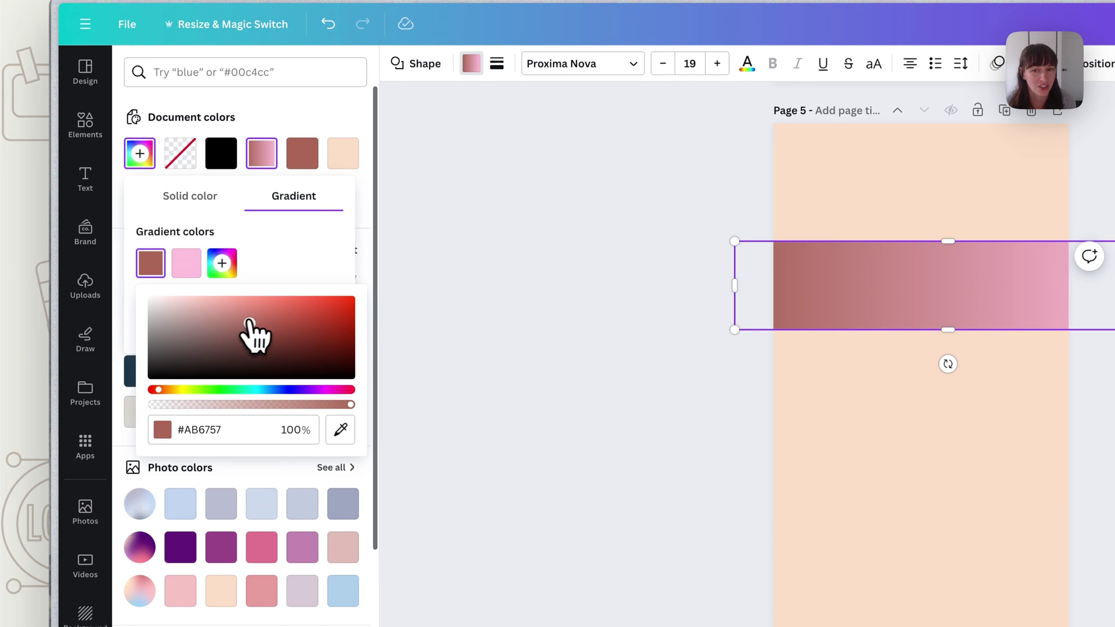
{"action": "mouse_move", "coordinate": [248, 321]}
{"action": "left_mouse_down"}
{"action": "mouse_move", "coordinate": [279, 329]}
{"action": "mouse_move", "coordinate": [243, 328]}
{"action": "left_mouse_up"}
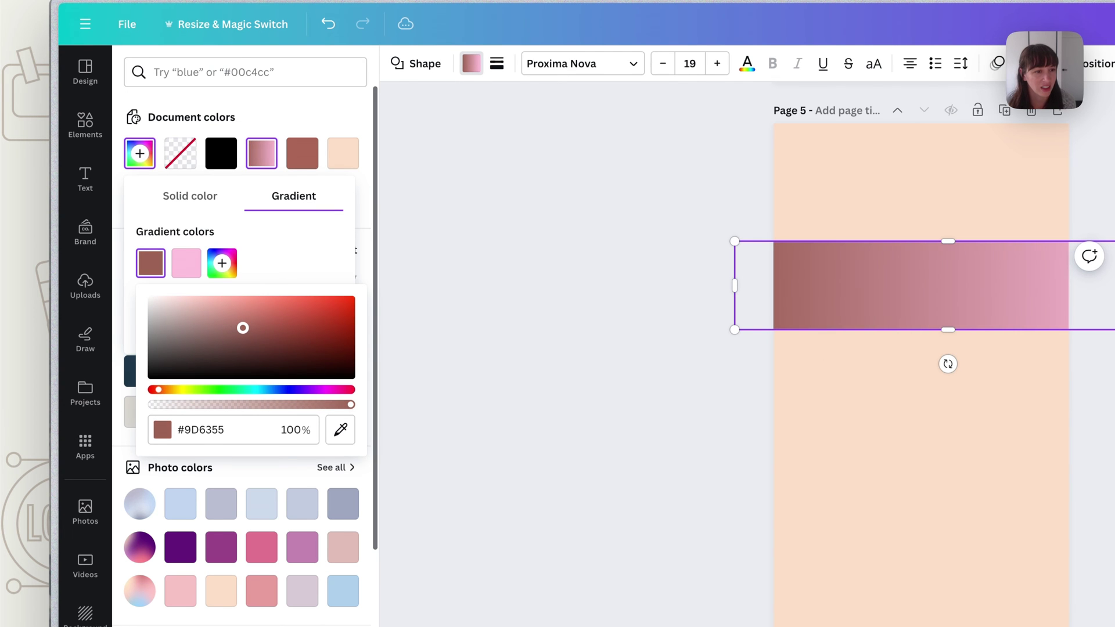
{"action": "left_click_drag", "start_coordinate": [351, 404], "coordinate": [104, 401]}
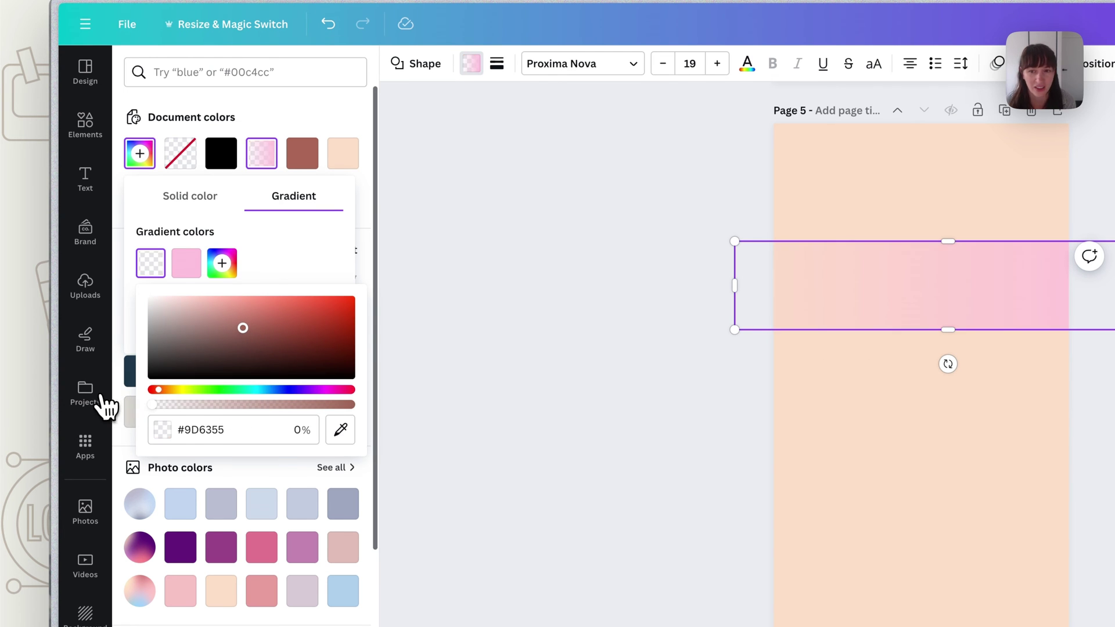
{"action": "left_click", "coordinate": [187, 264]}
{"action": "left_click", "coordinate": [309, 321]}
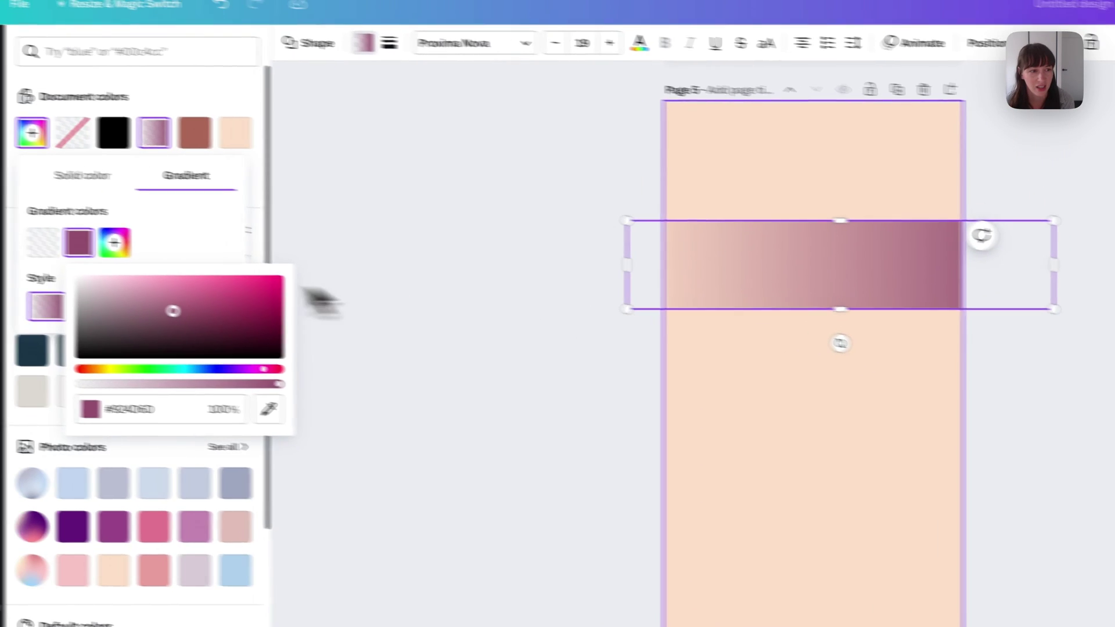
{"action": "left_click", "coordinate": [308, 263]}
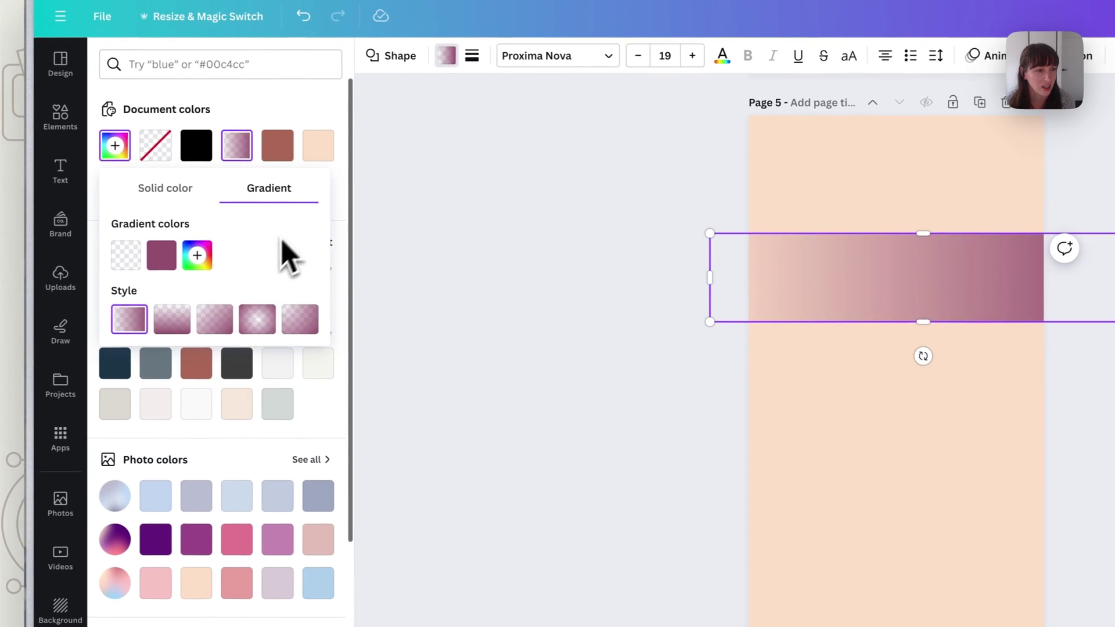
{"action": "left_click", "coordinate": [174, 323]}
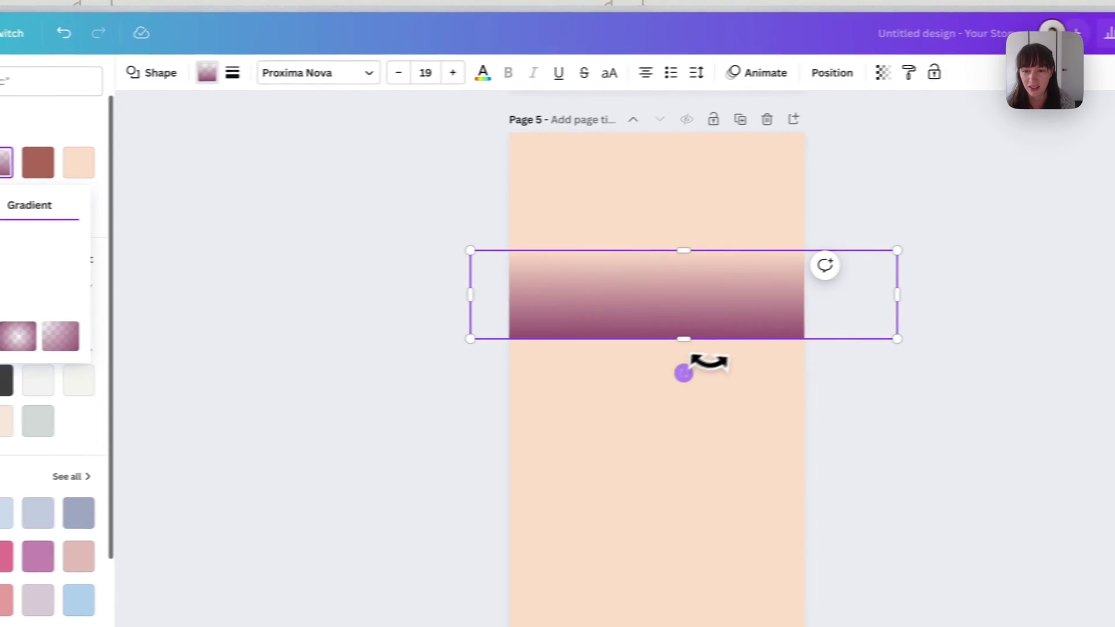
- Tilt the bar, then duplicate it and rotate the copy the opposite way below
{"action": "left_click_drag", "start_coordinate": [685, 372], "coordinate": [696, 370]}
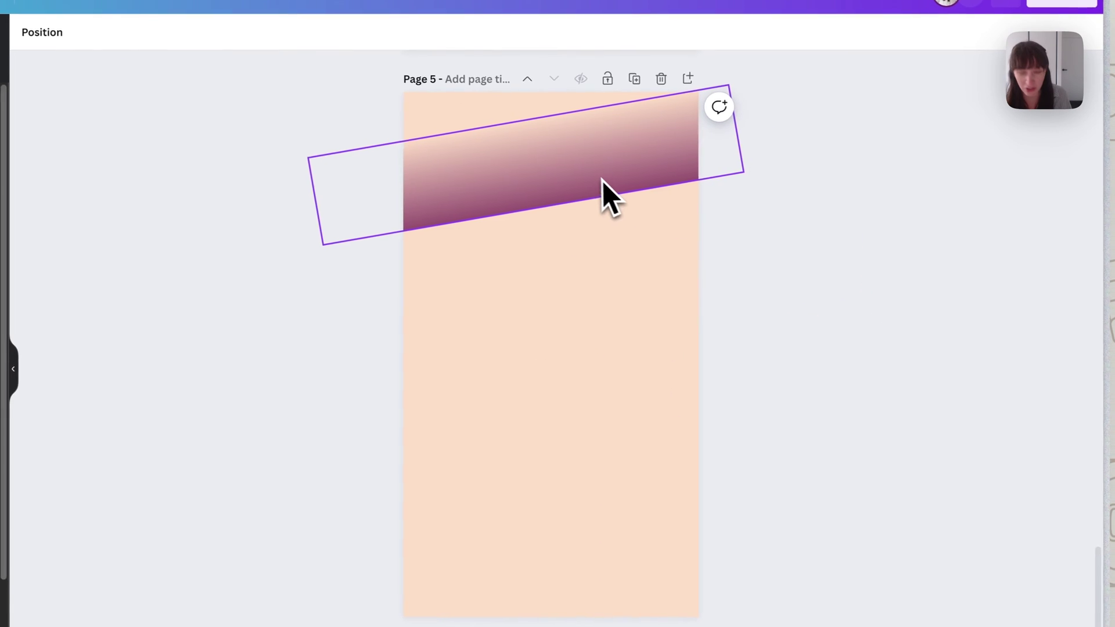
{"action": "key", "text": "ctrl+d"}
{"action": "left_click_drag", "start_coordinate": [580, 184], "coordinate": [605, 259]}
{"action": "left_click_drag", "start_coordinate": [560, 327], "coordinate": [526, 148]}
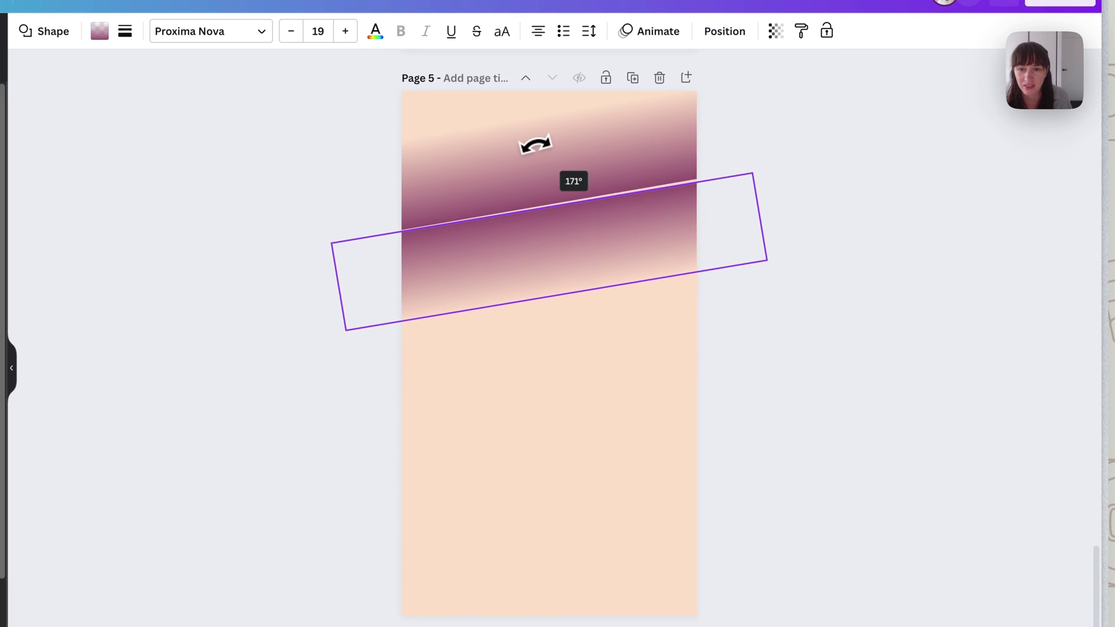
{"action": "left_click_drag", "start_coordinate": [626, 275], "coordinate": [631, 271]}
{"action": "left_click", "coordinate": [775, 299]}
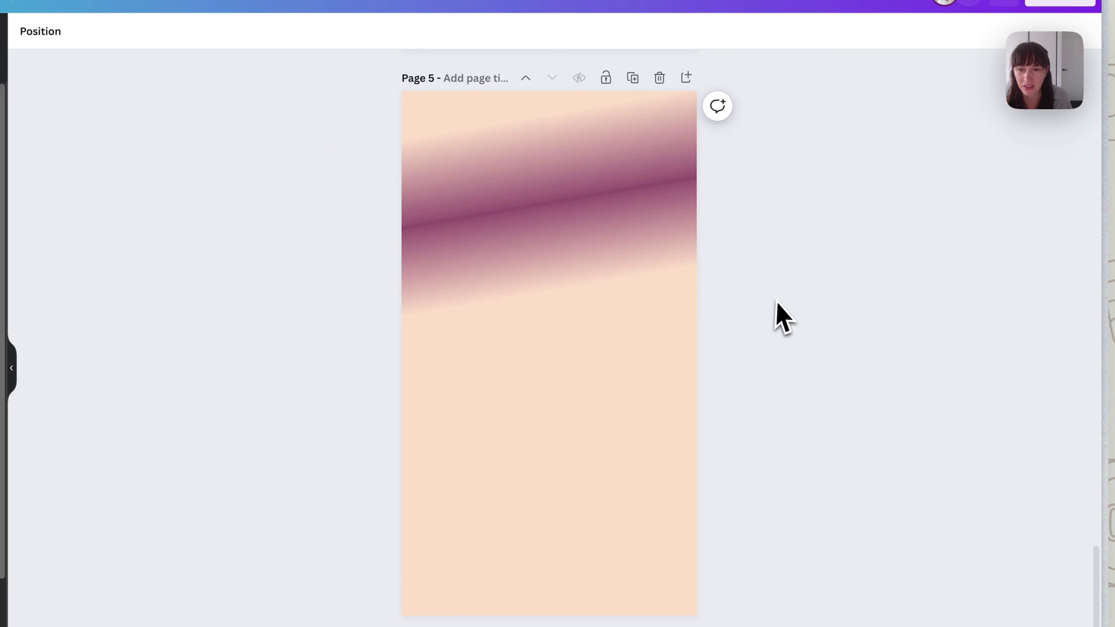
{"action": "left_click", "coordinate": [720, 216]}
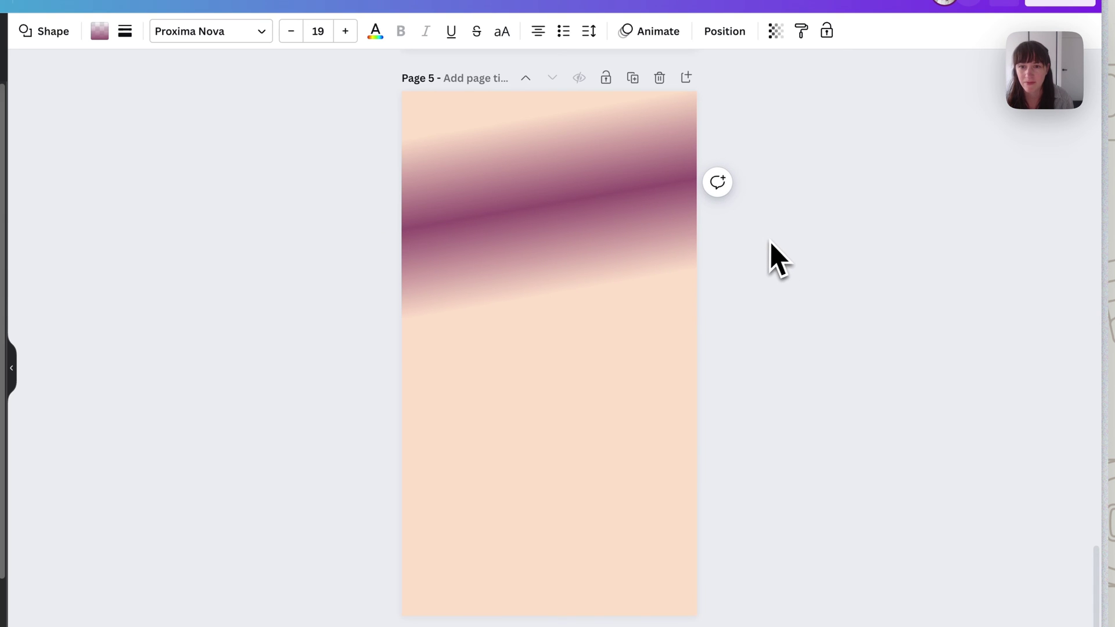
- Select both rotated gradient bars together and reposition them
{"action": "left_click", "coordinate": [865, 170]}
{"action": "left_click_drag", "start_coordinate": [878, 130], "coordinate": [602, 568]}
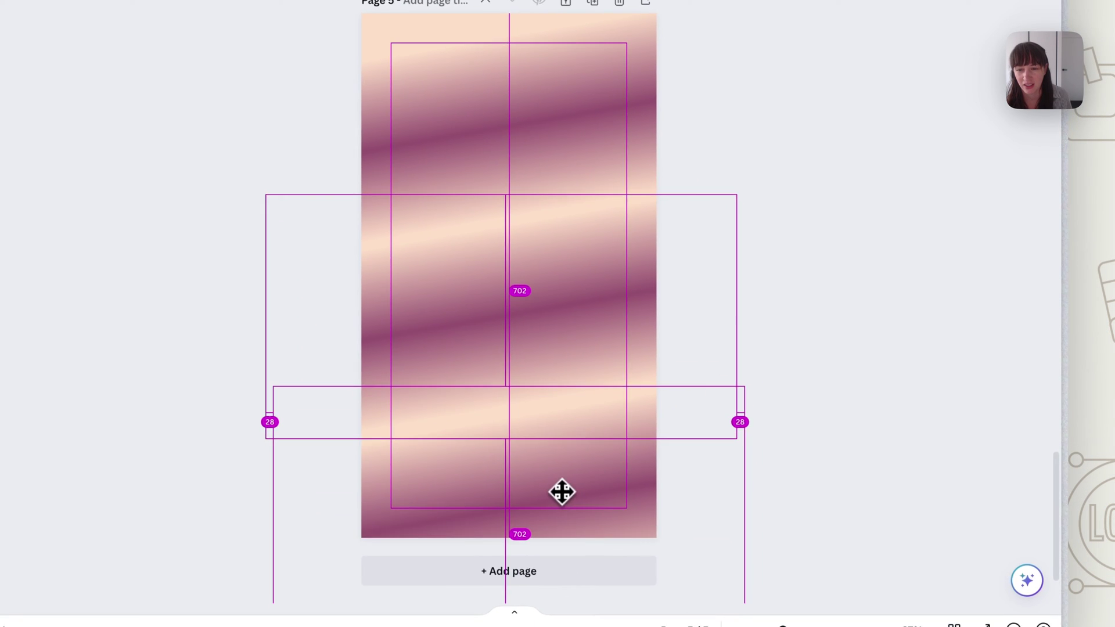
{"action": "left_click_drag", "start_coordinate": [561, 492], "coordinate": [563, 490]}
{"action": "left_click", "coordinate": [772, 383]}
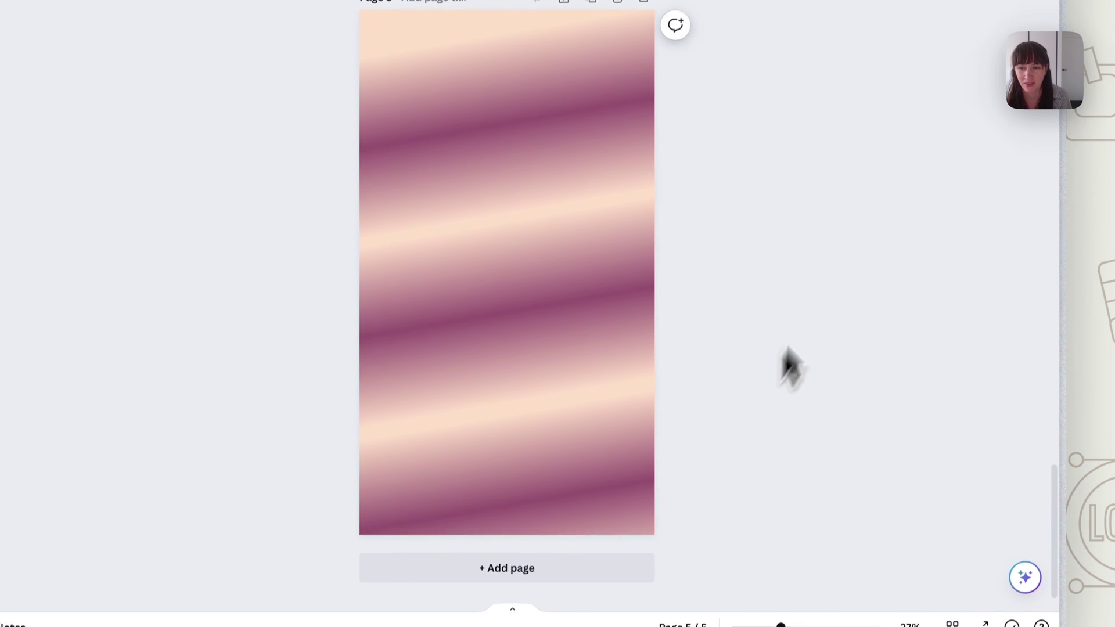
- Download only page 5 as a PNG
{"action": "left_click", "coordinate": [1013, 68]}
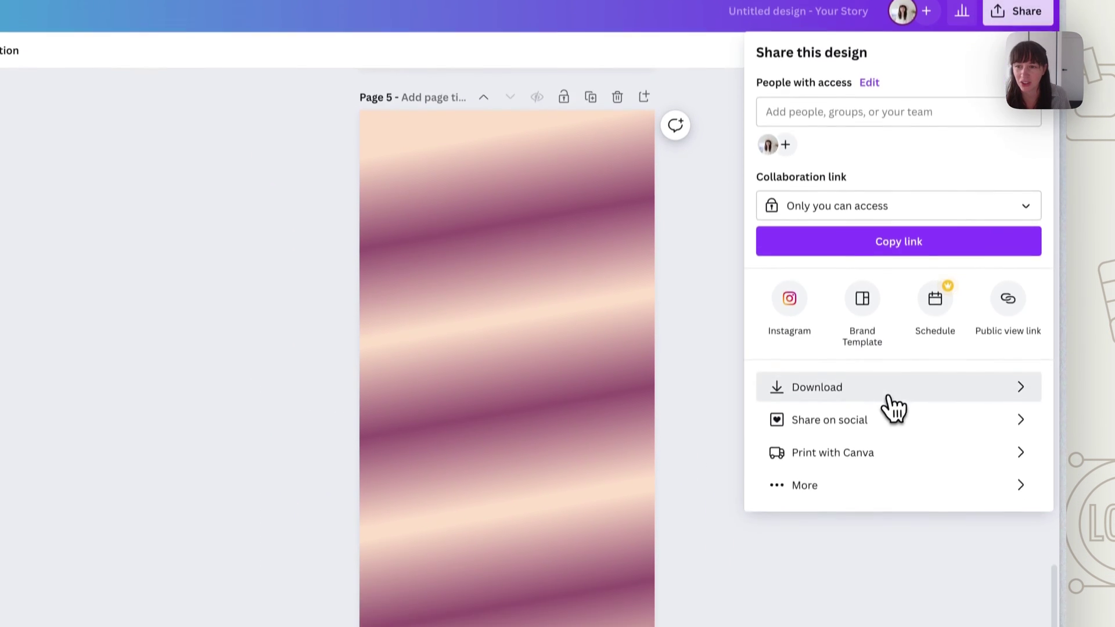
{"action": "left_click", "coordinate": [888, 445]}
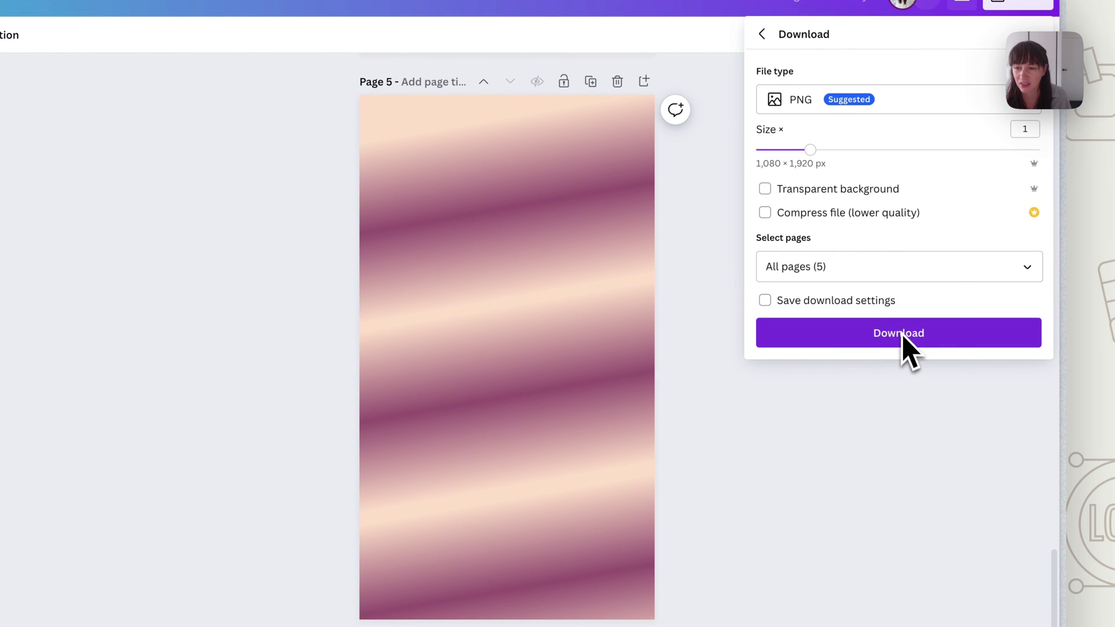
{"action": "left_click", "coordinate": [876, 261]}
{"action": "left_click", "coordinate": [1017, 309]}
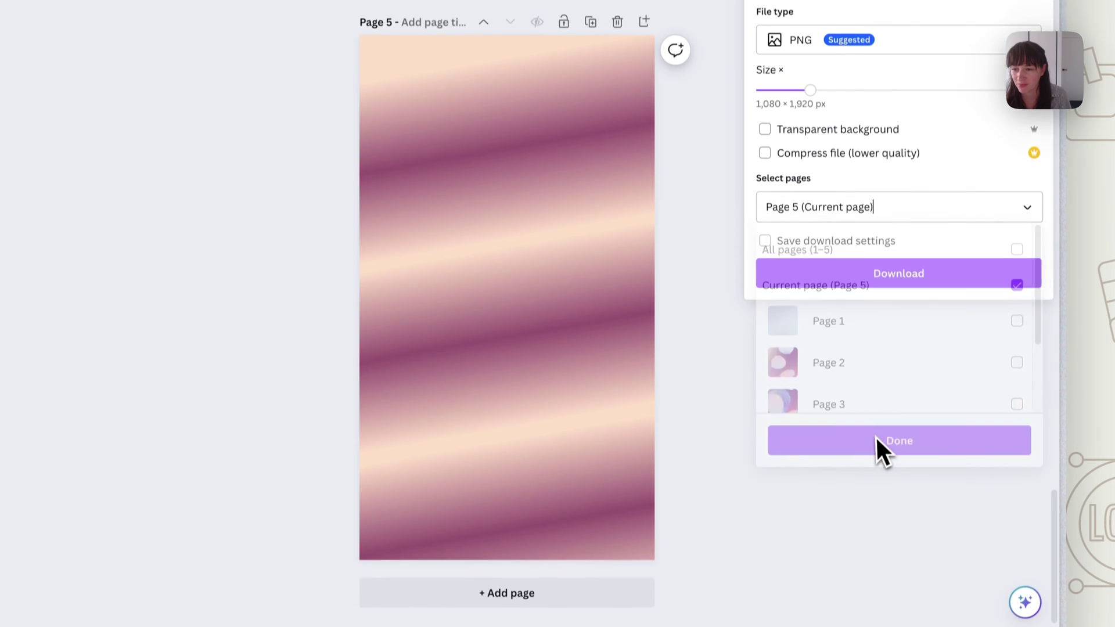
{"action": "left_click", "coordinate": [875, 505]}
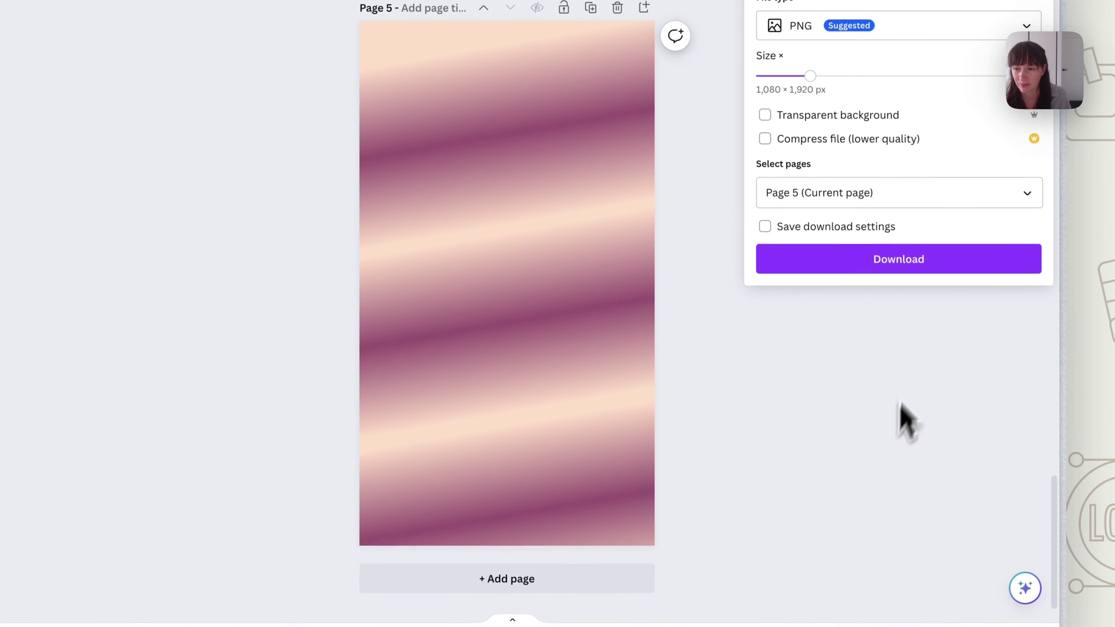
{"action": "left_click", "coordinate": [897, 336]}
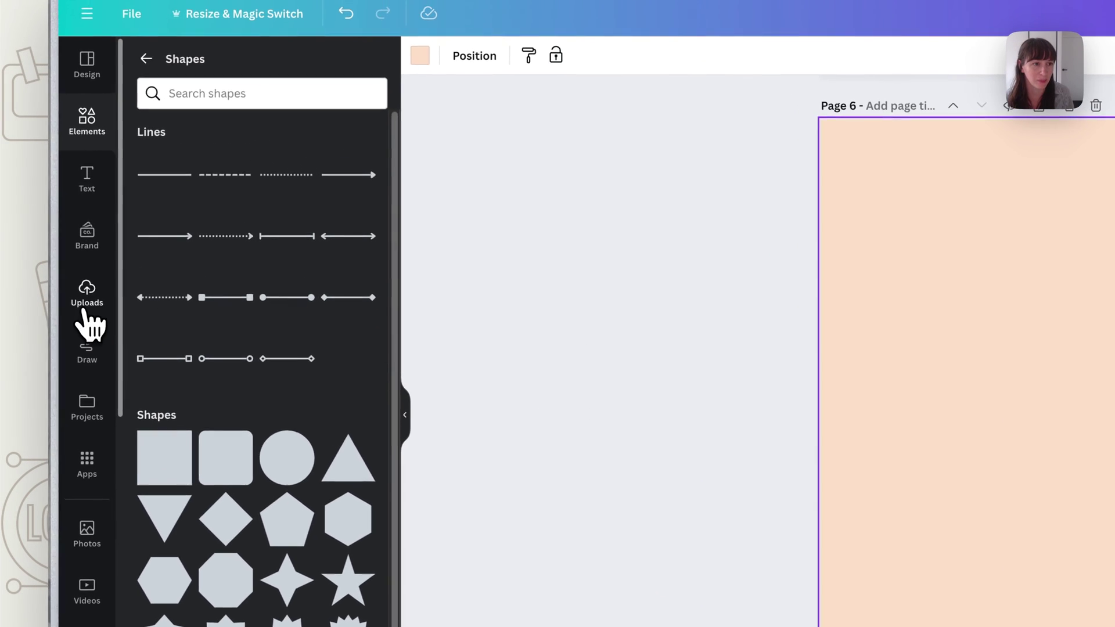
- Upload the downloaded striped-gradient PNG into the design
{"action": "left_click", "coordinate": [21, 242]}
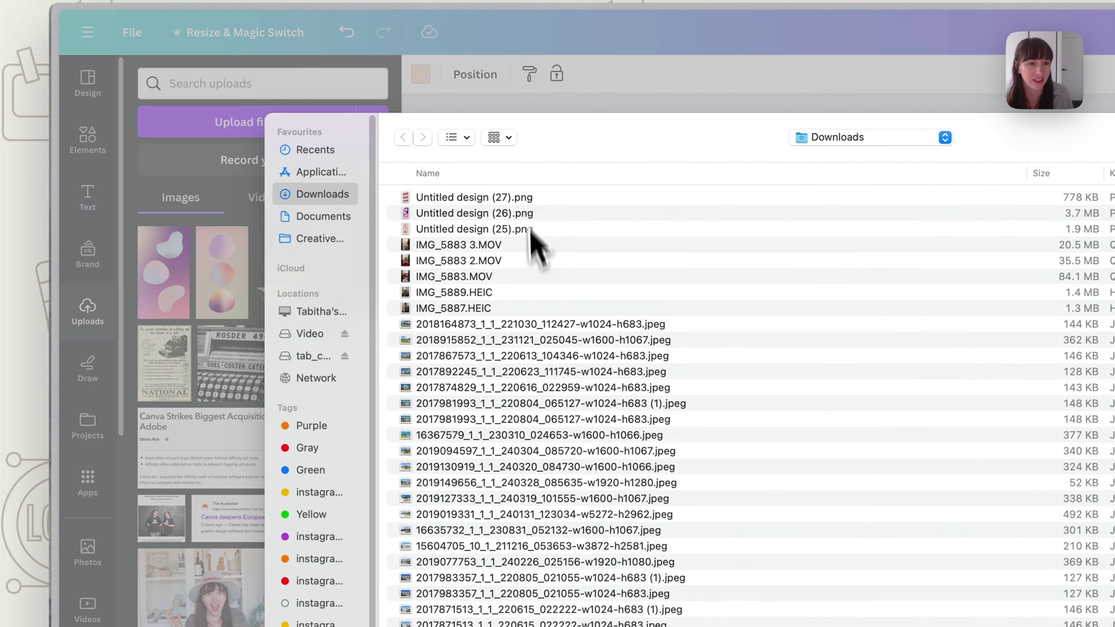
{"action": "left_click", "coordinate": [506, 210]}
{"action": "left_click", "coordinate": [880, 471]}
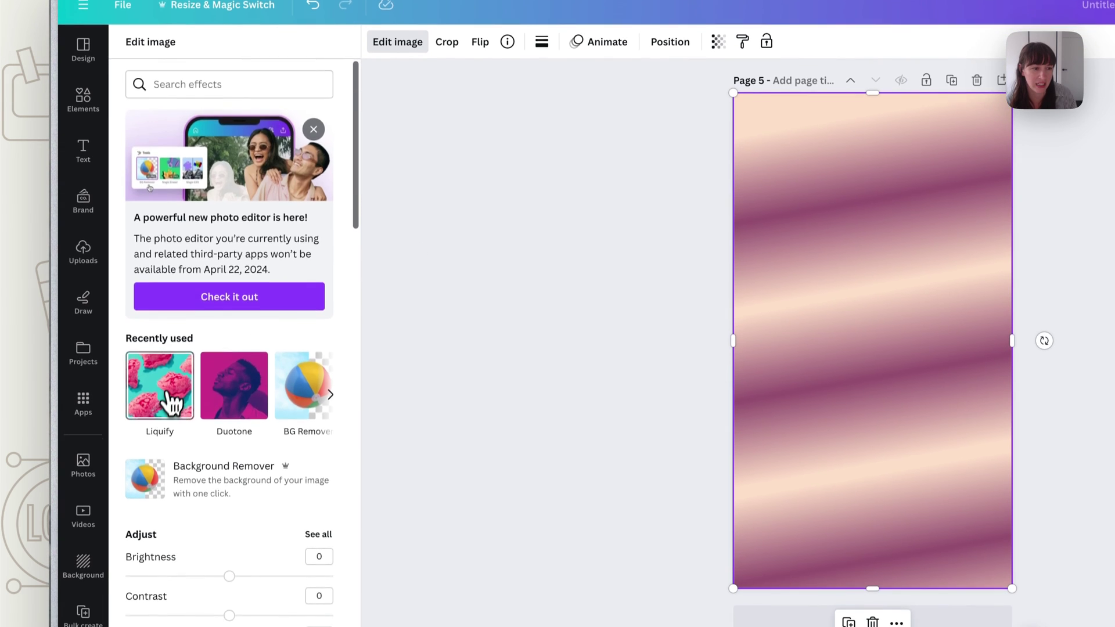
- After trying Smear, warp the image with Liquify Wobble at amount 0.05 and size 5
{"action": "left_click", "coordinate": [164, 424]}
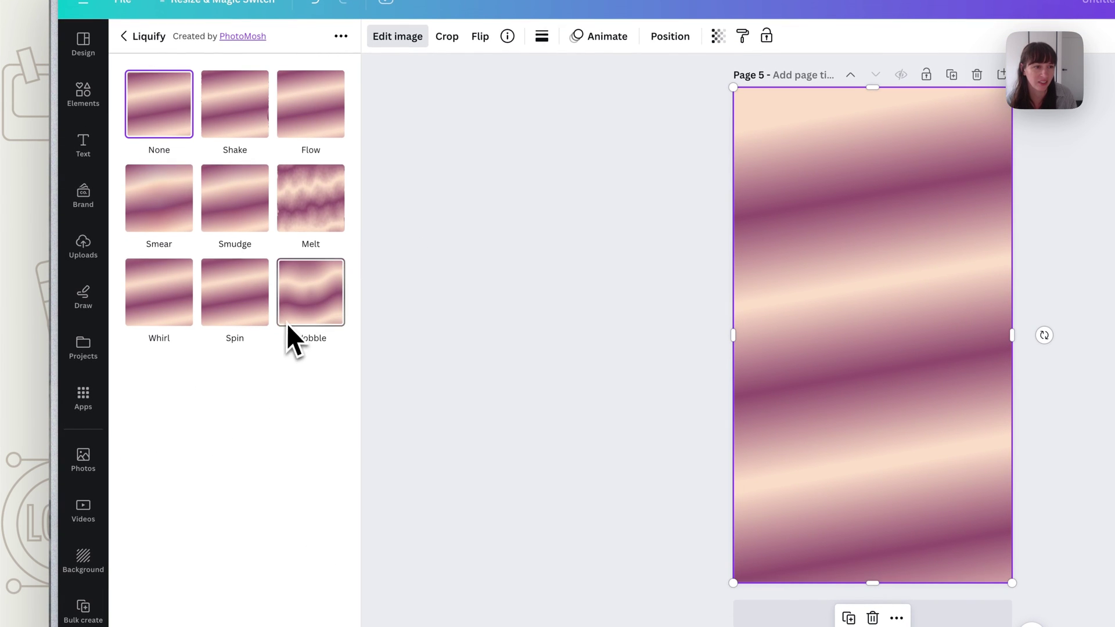
{"action": "left_click", "coordinate": [170, 203]}
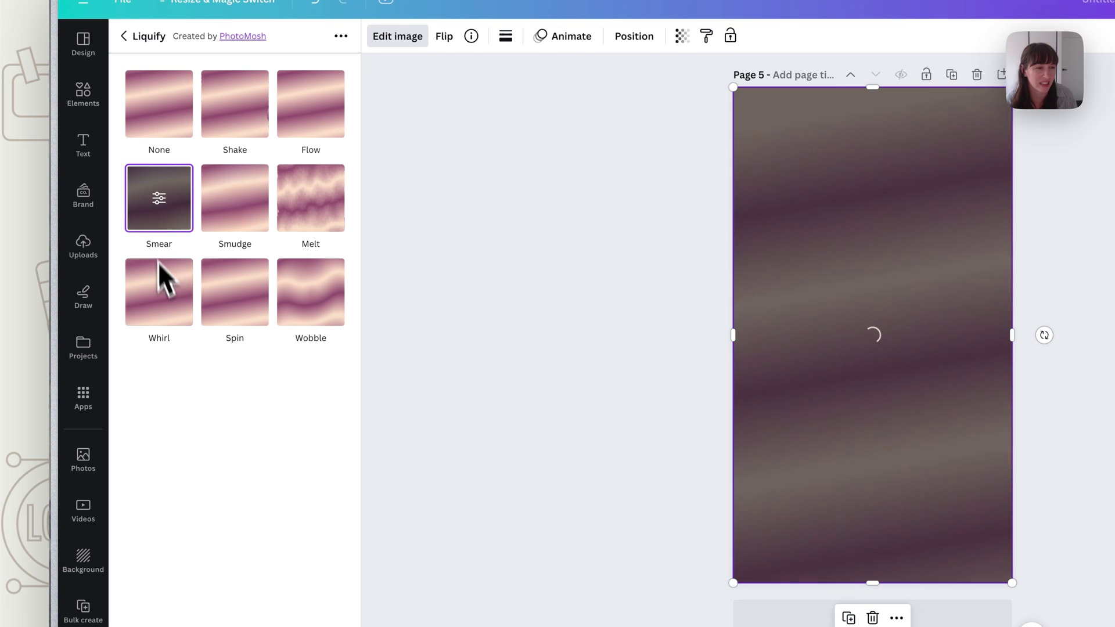
{"action": "left_click", "coordinate": [159, 197]}
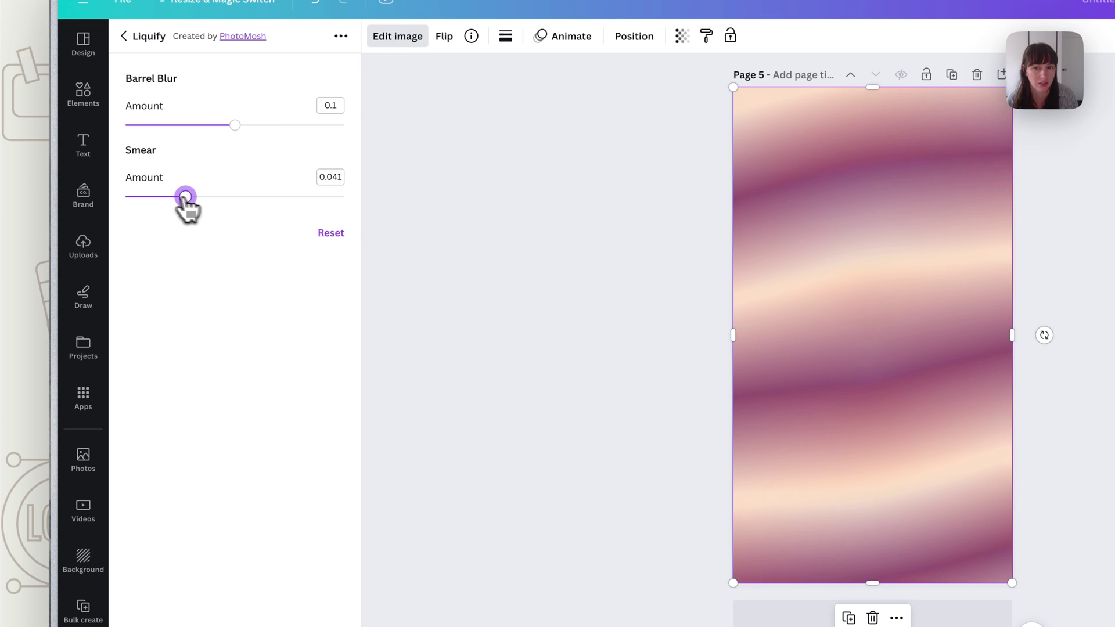
{"action": "mouse_move", "coordinate": [235, 125]}
{"action": "left_mouse_down"}
{"action": "mouse_move", "coordinate": [168, 125]}
{"action": "mouse_move", "coordinate": [344, 124]}
{"action": "left_mouse_up"}
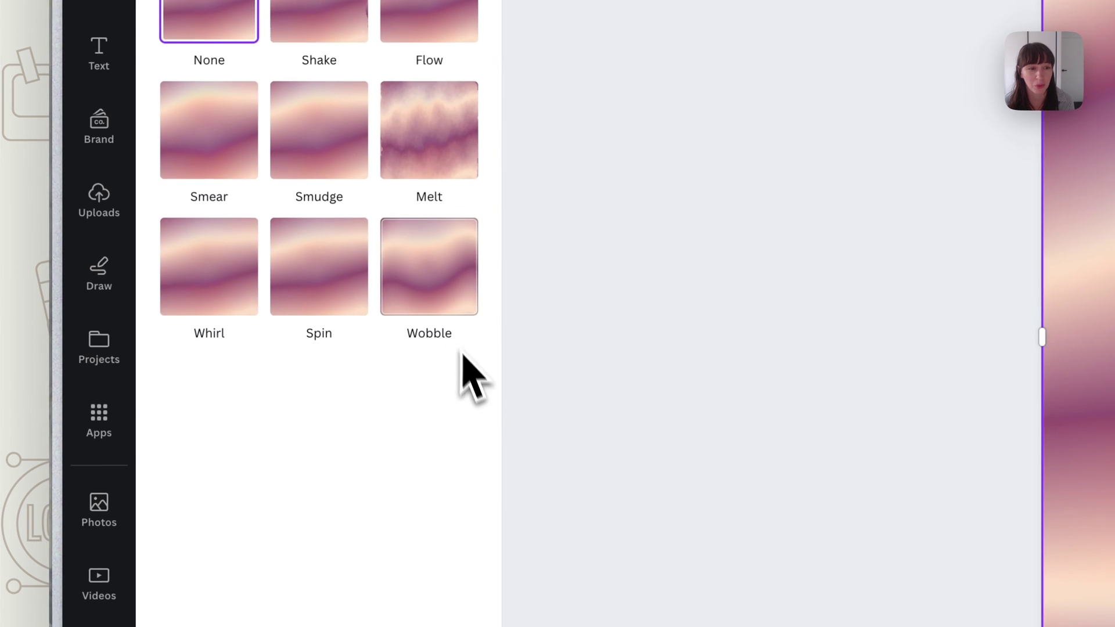
{"action": "left_click", "coordinate": [255, 286]}
{"action": "left_click", "coordinate": [434, 270]}
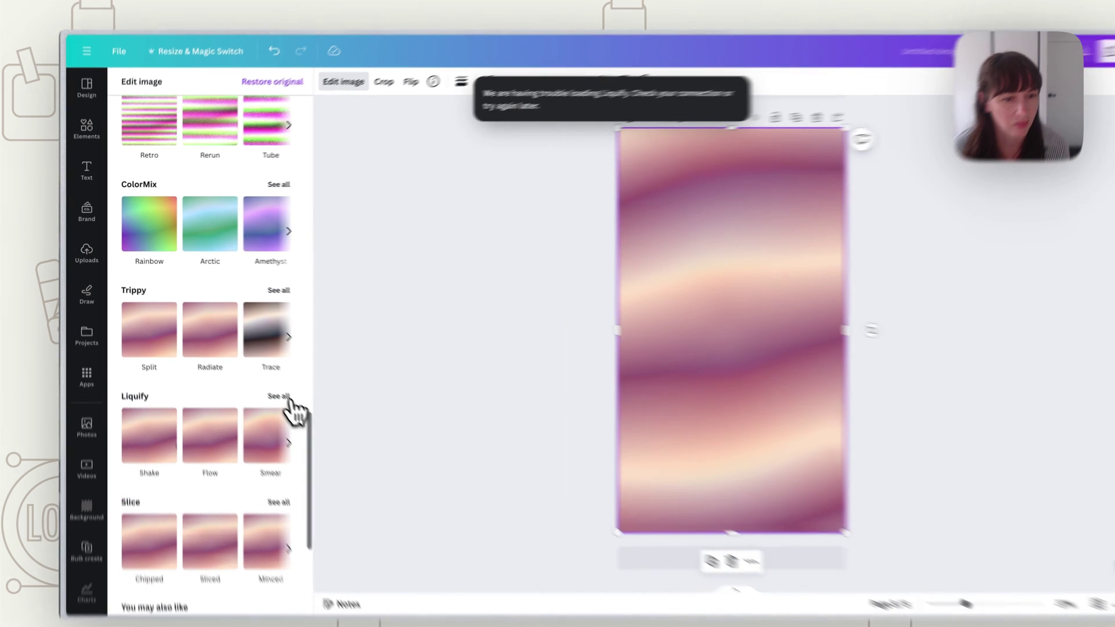
{"action": "left_click", "coordinate": [259, 377]}
{"action": "left_click", "coordinate": [325, 336]}
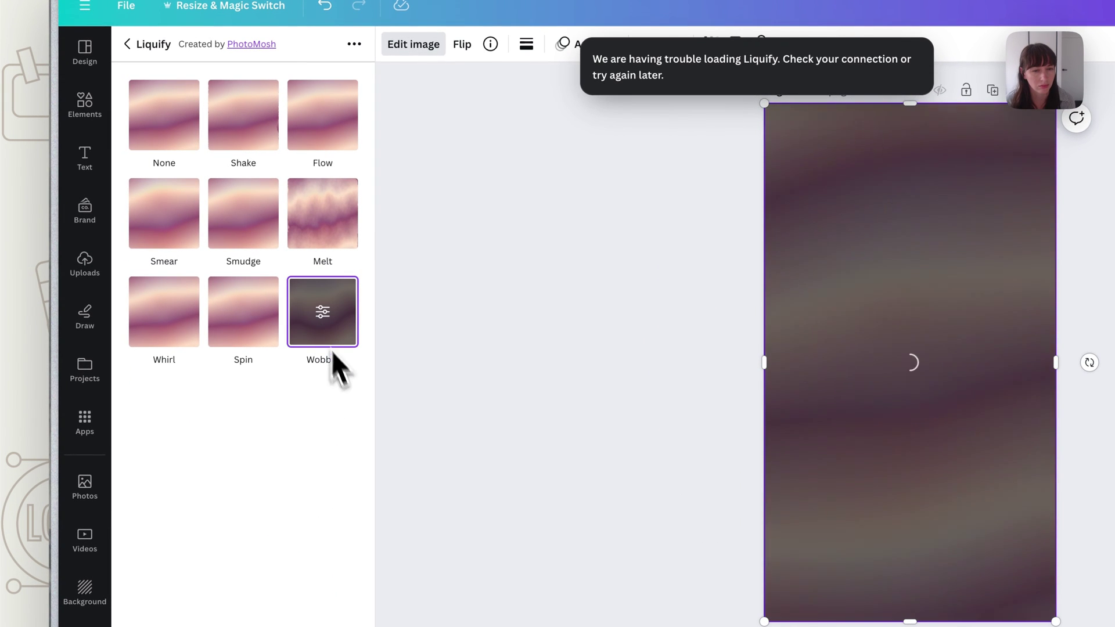
{"action": "left_click", "coordinate": [324, 313]}
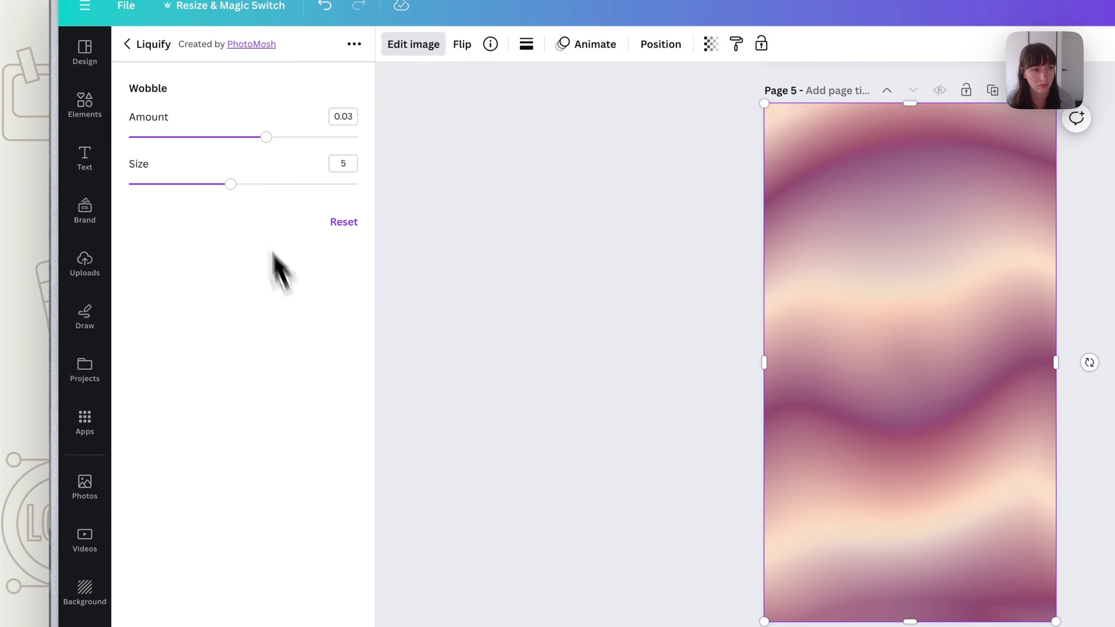
{"action": "left_click_drag", "start_coordinate": [307, 137], "coordinate": [357, 147]}
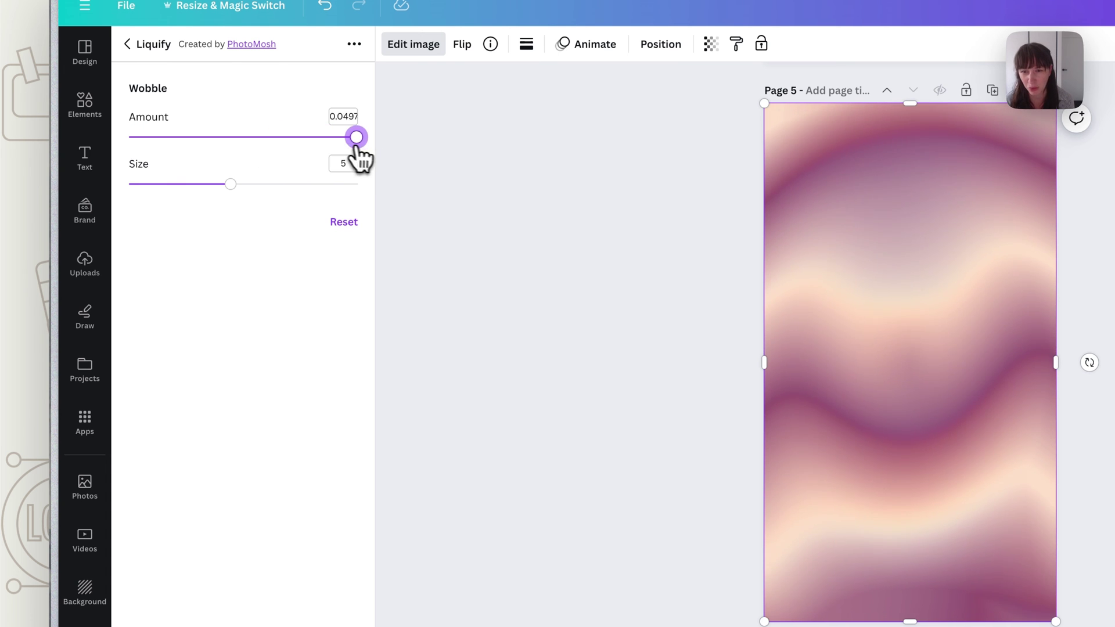
{"action": "mouse_move", "coordinate": [231, 184]}
{"action": "left_mouse_down"}
{"action": "mouse_move", "coordinate": [410, 189]}
{"action": "mouse_move", "coordinate": [244, 199]}
{"action": "left_mouse_up"}
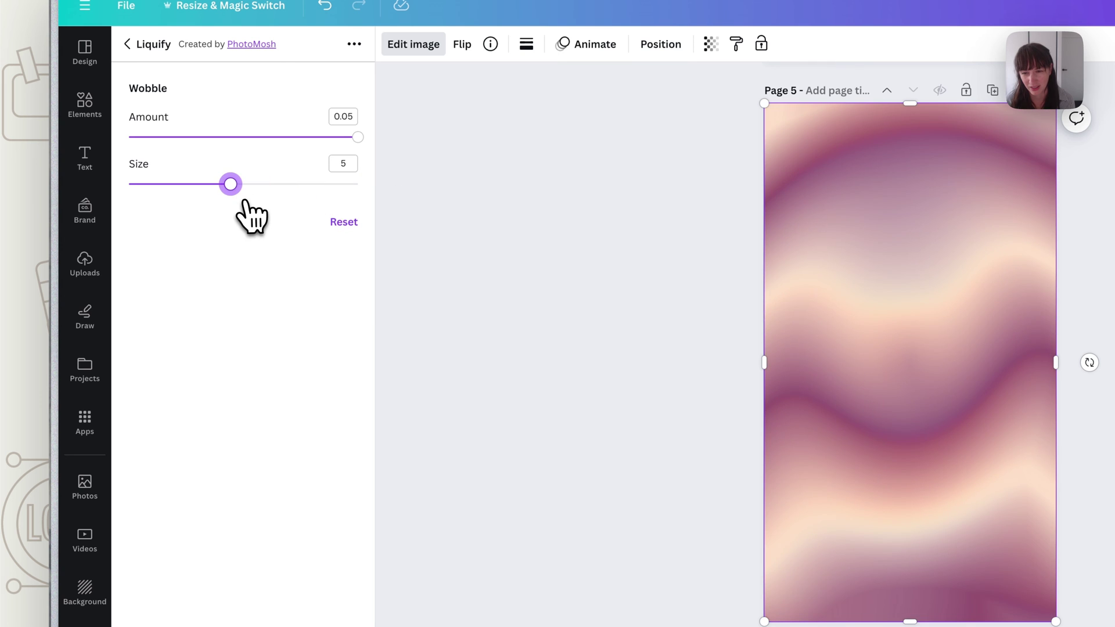
{"action": "left_click", "coordinate": [274, 592]}
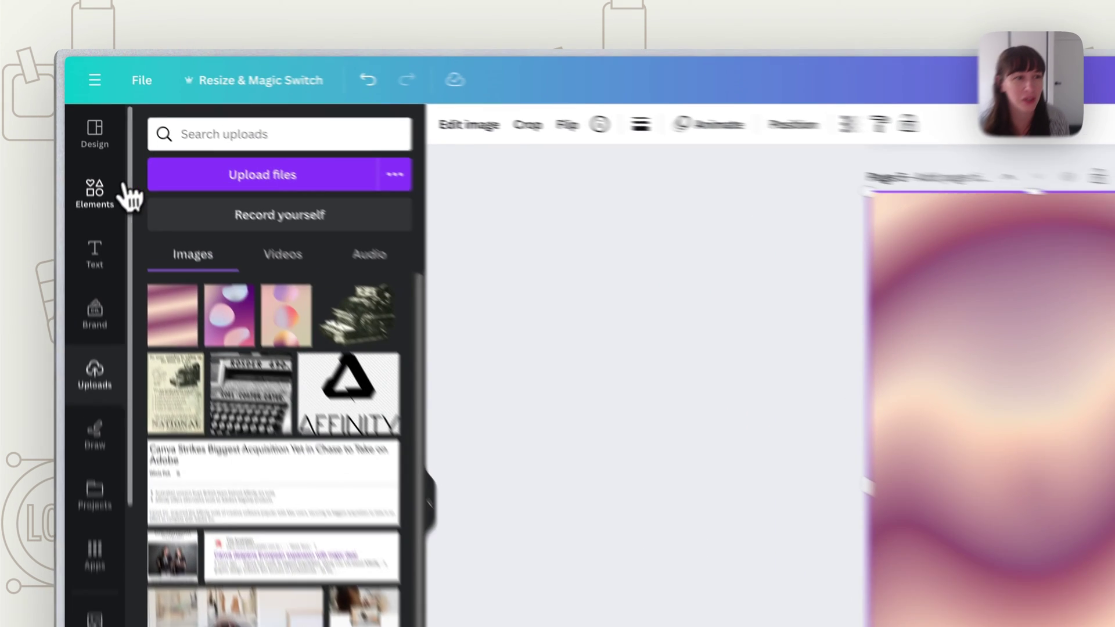
- Search elements for 'grain texture' and add a graphic from the results to page 5
{"action": "left_click", "coordinate": [87, 138]}
{"action": "left_click", "coordinate": [210, 102]}
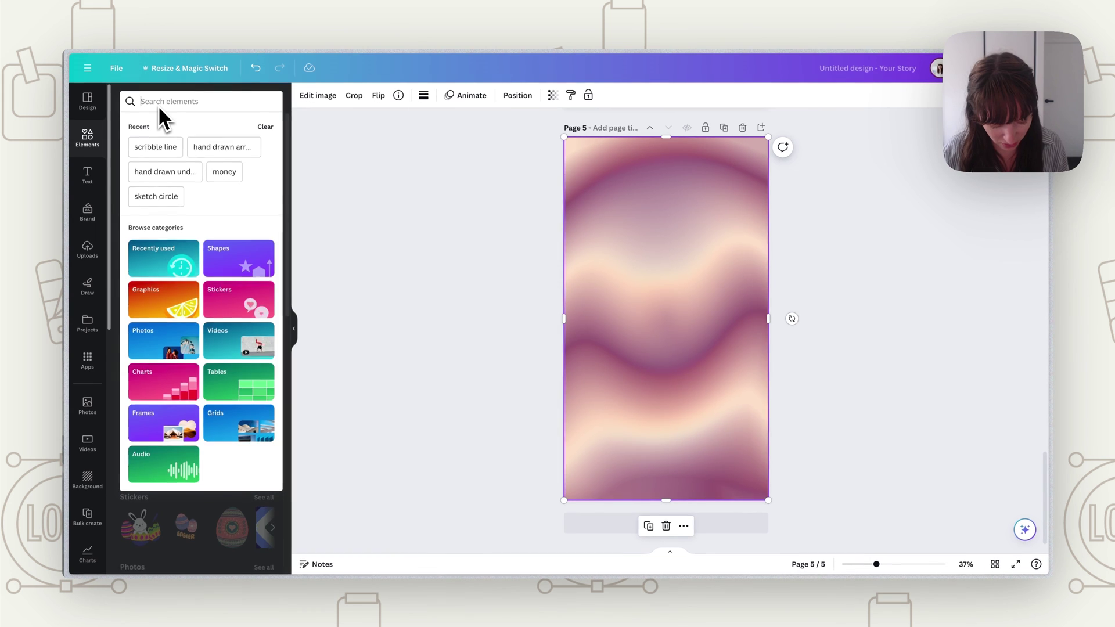
{"action": "type", "text": "grain"}
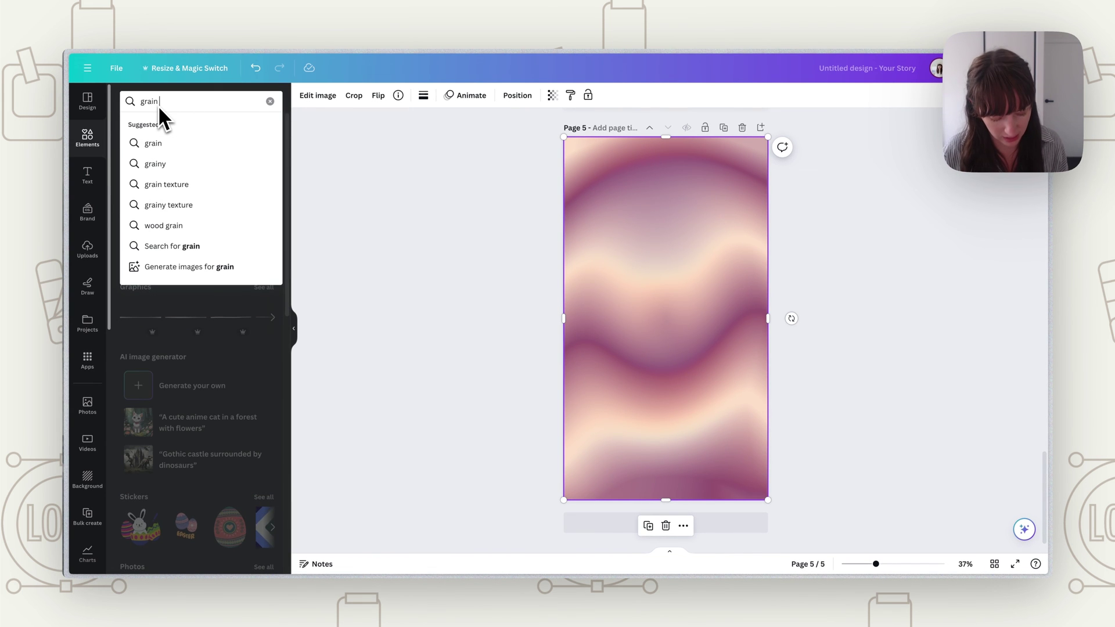
{"action": "type", "text": " texture"}
{"action": "key", "text": "Return"}
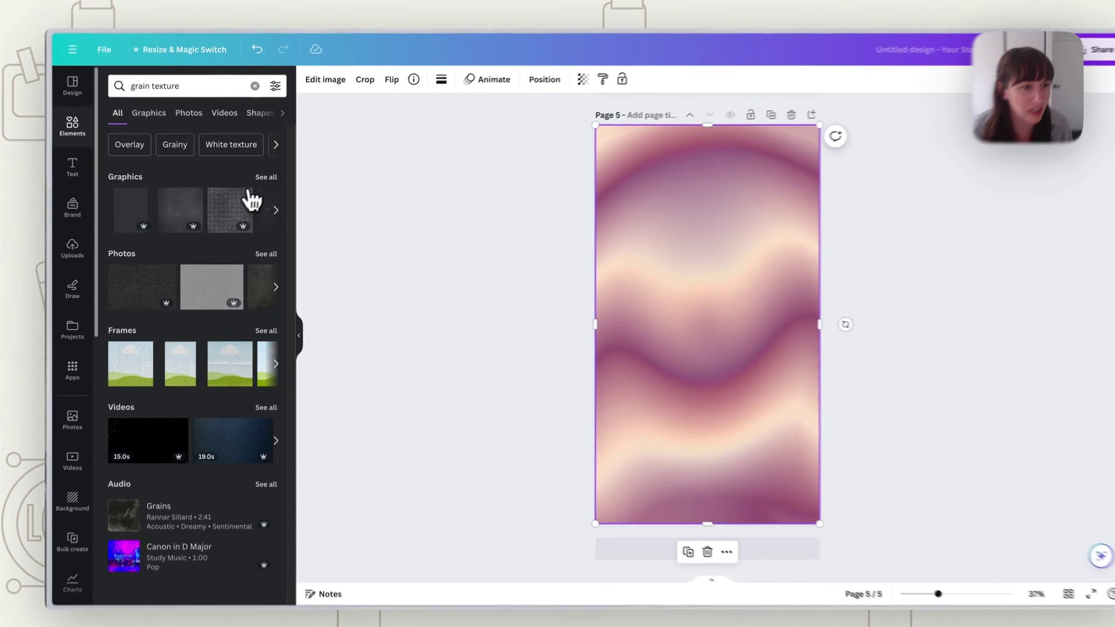
{"action": "left_click", "coordinate": [264, 184]}
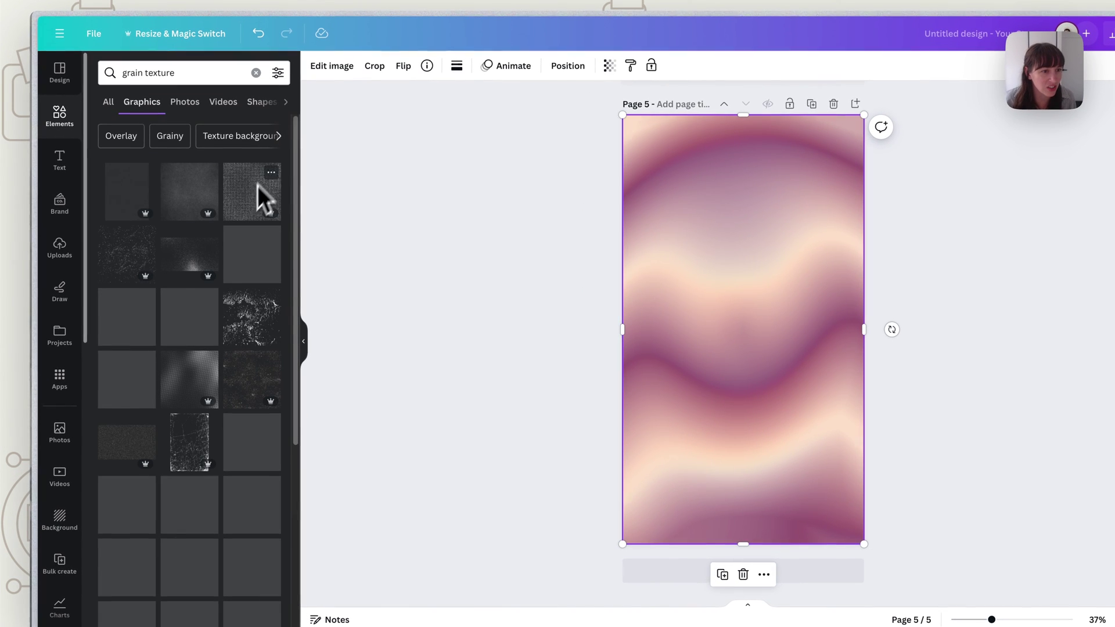
{"action": "left_click", "coordinate": [233, 339]}
- Enlarge the texture past the page edges and set its transparency to 70
{"action": "left_click_drag", "start_coordinate": [790, 314], "coordinate": [995, 602]}
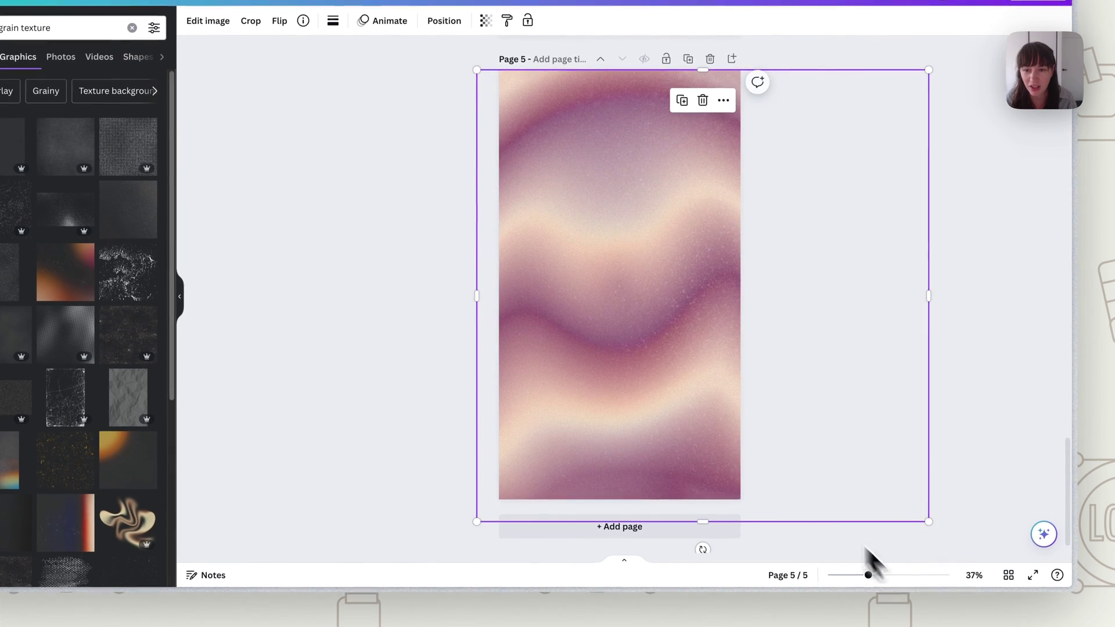
{"action": "key", "text": "Escape"}
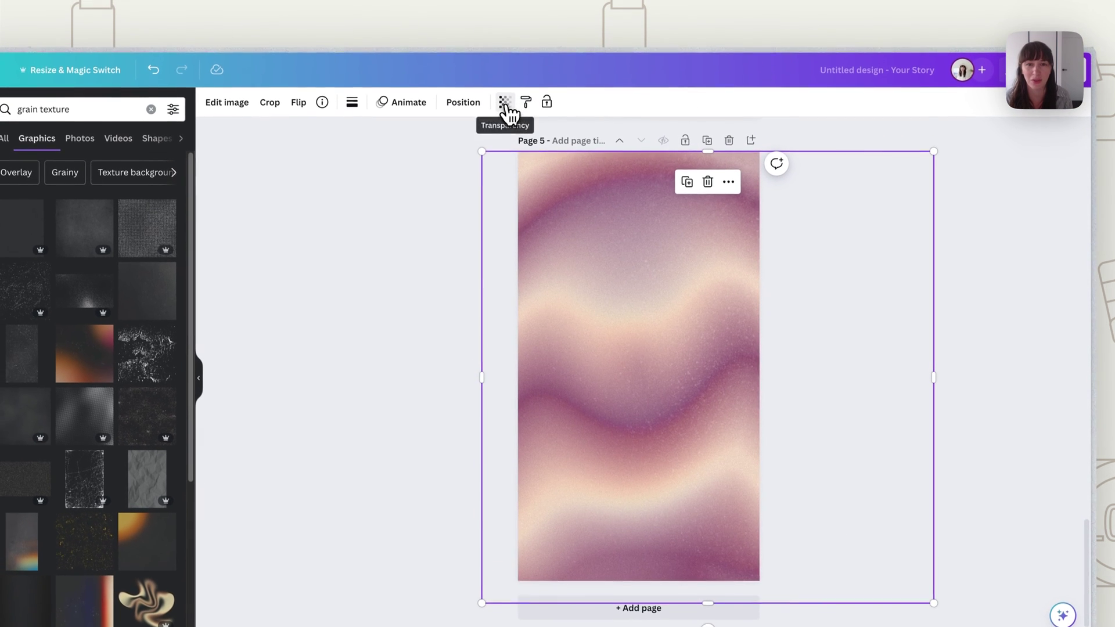
{"action": "left_click", "coordinate": [486, 21]}
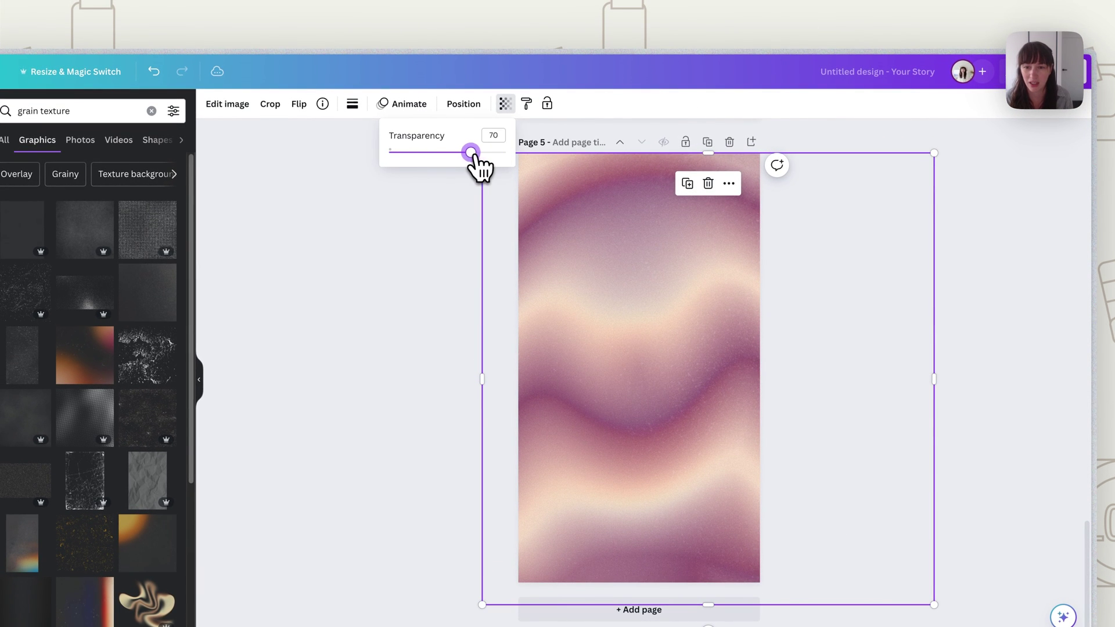
{"action": "key", "text": "Escape"}
{"action": "key", "text": "Escape"}
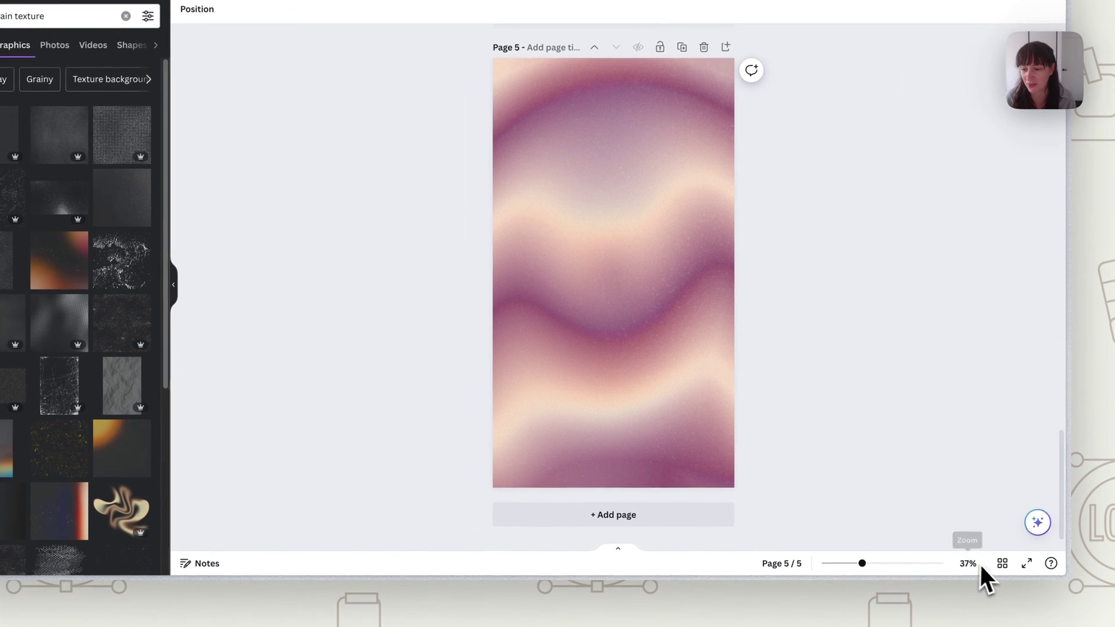
- In grid view, delete page 2, the pink page with three blobs
{"action": "left_click", "coordinate": [997, 590]}
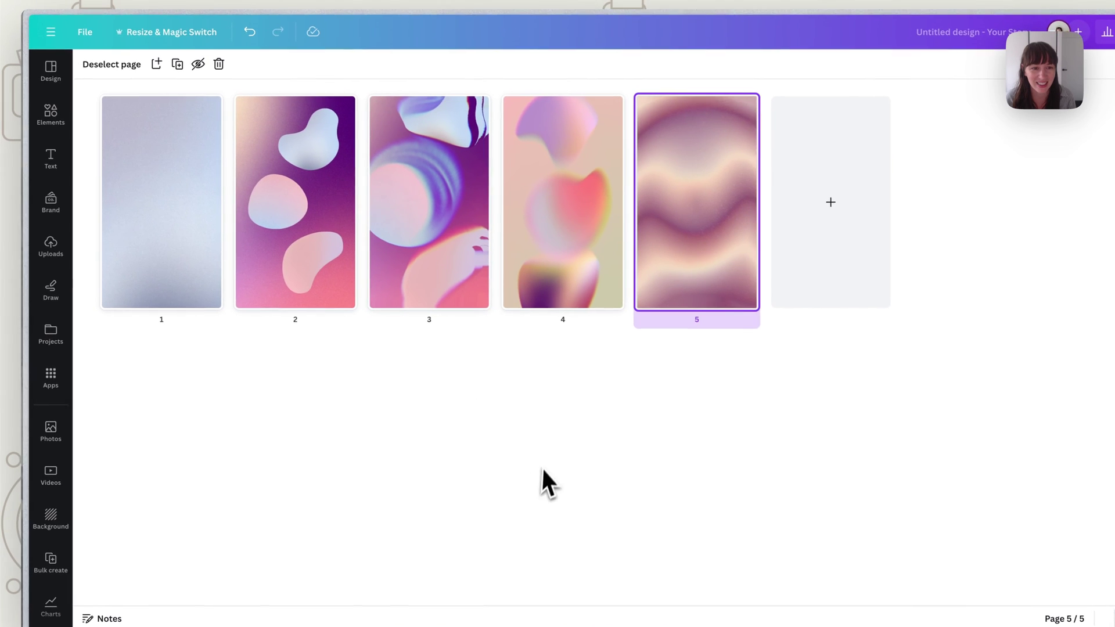
{"action": "left_click", "coordinate": [278, 244]}
{"action": "key", "text": "Delete"}
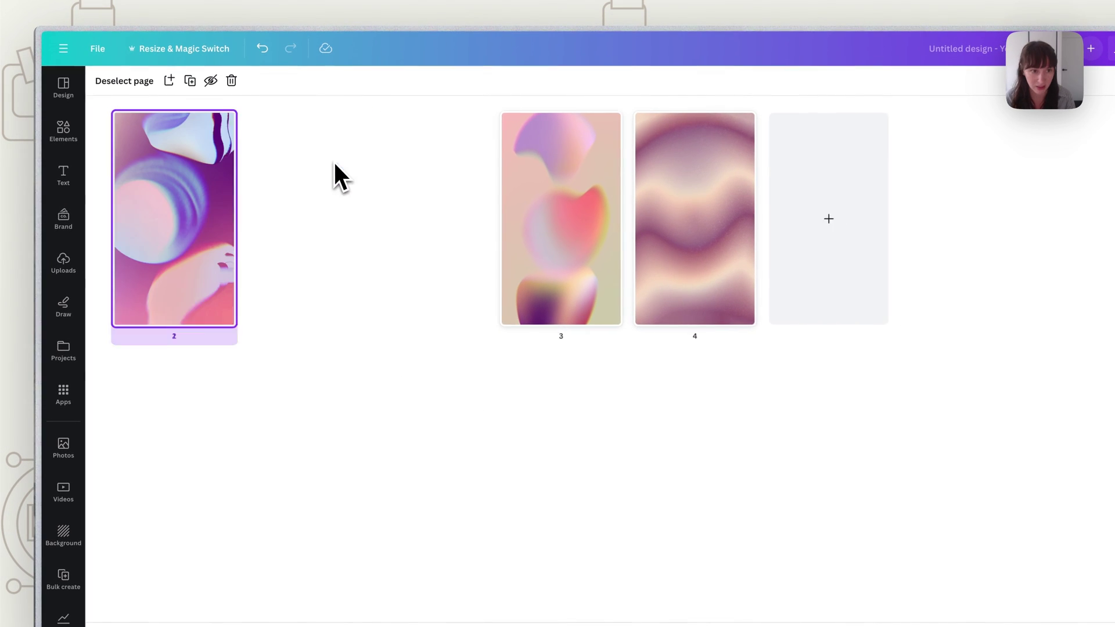